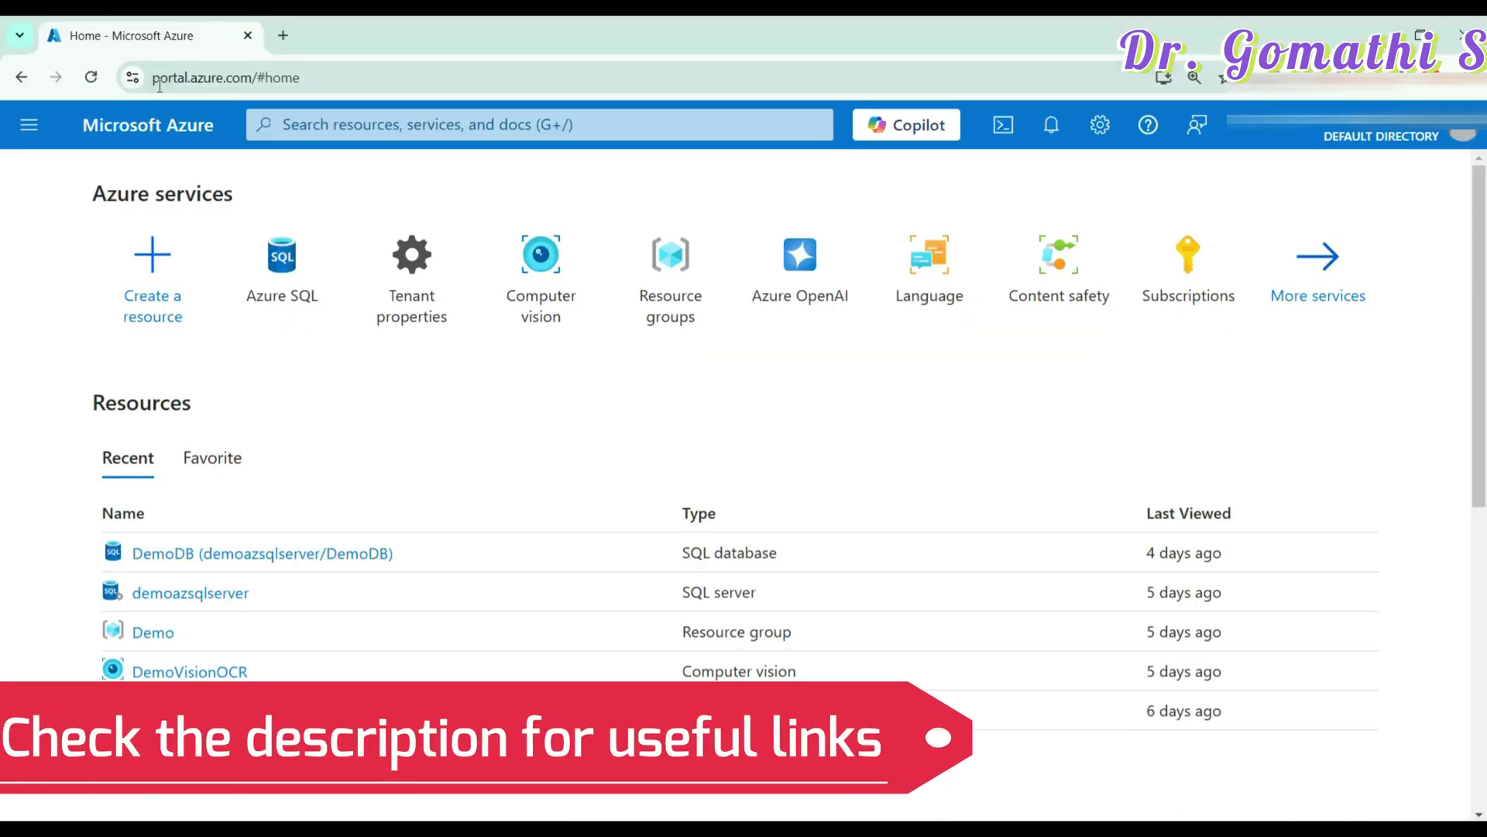
View the Steps Overview in Microsoft Whiteboard and return to the Azure portal home page
{"action": "left_click_drag", "start_coordinate": [159, 85], "coordinate": [371, 79]}
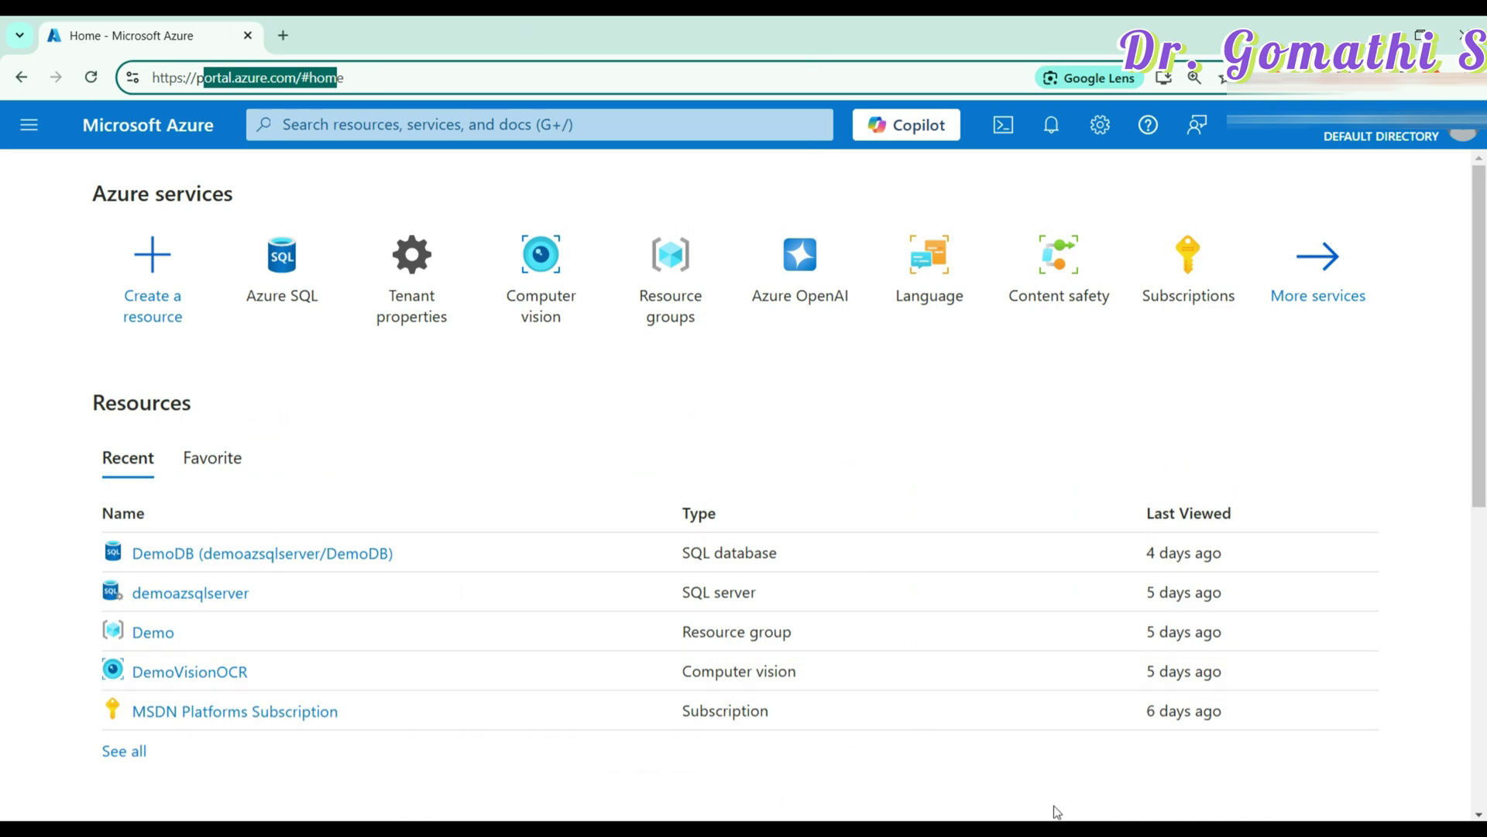
{"action": "left_click", "coordinate": [946, 817]}
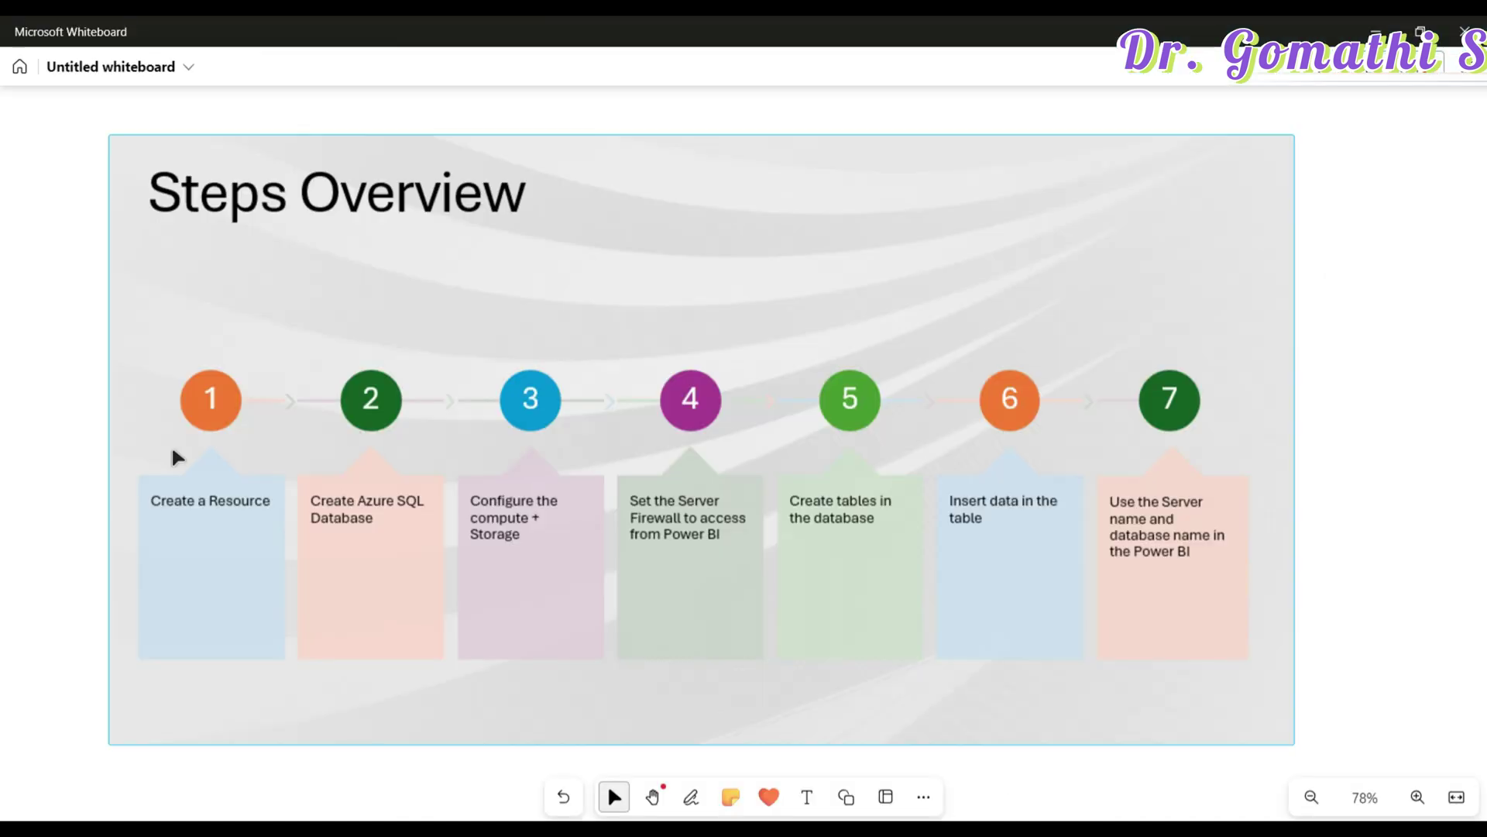
{"action": "left_click", "coordinate": [1365, 28]}
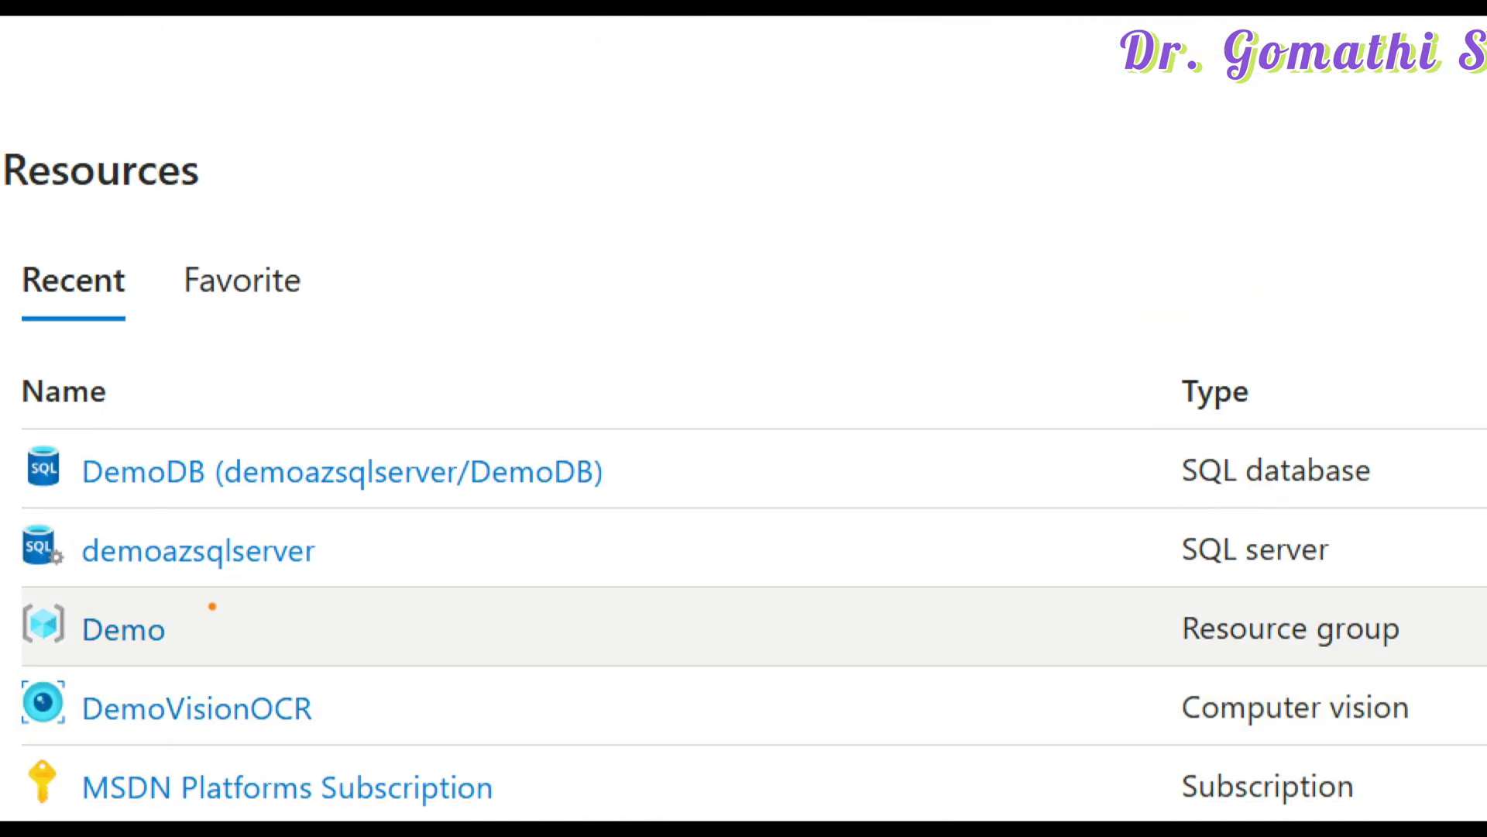
Look over the recent resources, Azure services and the Create a resource page, ending back at the portal home
{"action": "mouse_move", "coordinate": [212, 607]}
{"action": "left_mouse_down"}
{"action": "mouse_move", "coordinate": [143, 586]}
{"action": "mouse_move", "coordinate": [2, 586]}
{"action": "mouse_move", "coordinate": [130, 668]}
{"action": "mouse_move", "coordinate": [217, 582]}
{"action": "mouse_move", "coordinate": [97, 599]}
{"action": "left_mouse_up"}
{"action": "left_click_drag", "start_coordinate": [1391, 585], "coordinate": [1060, 665]}
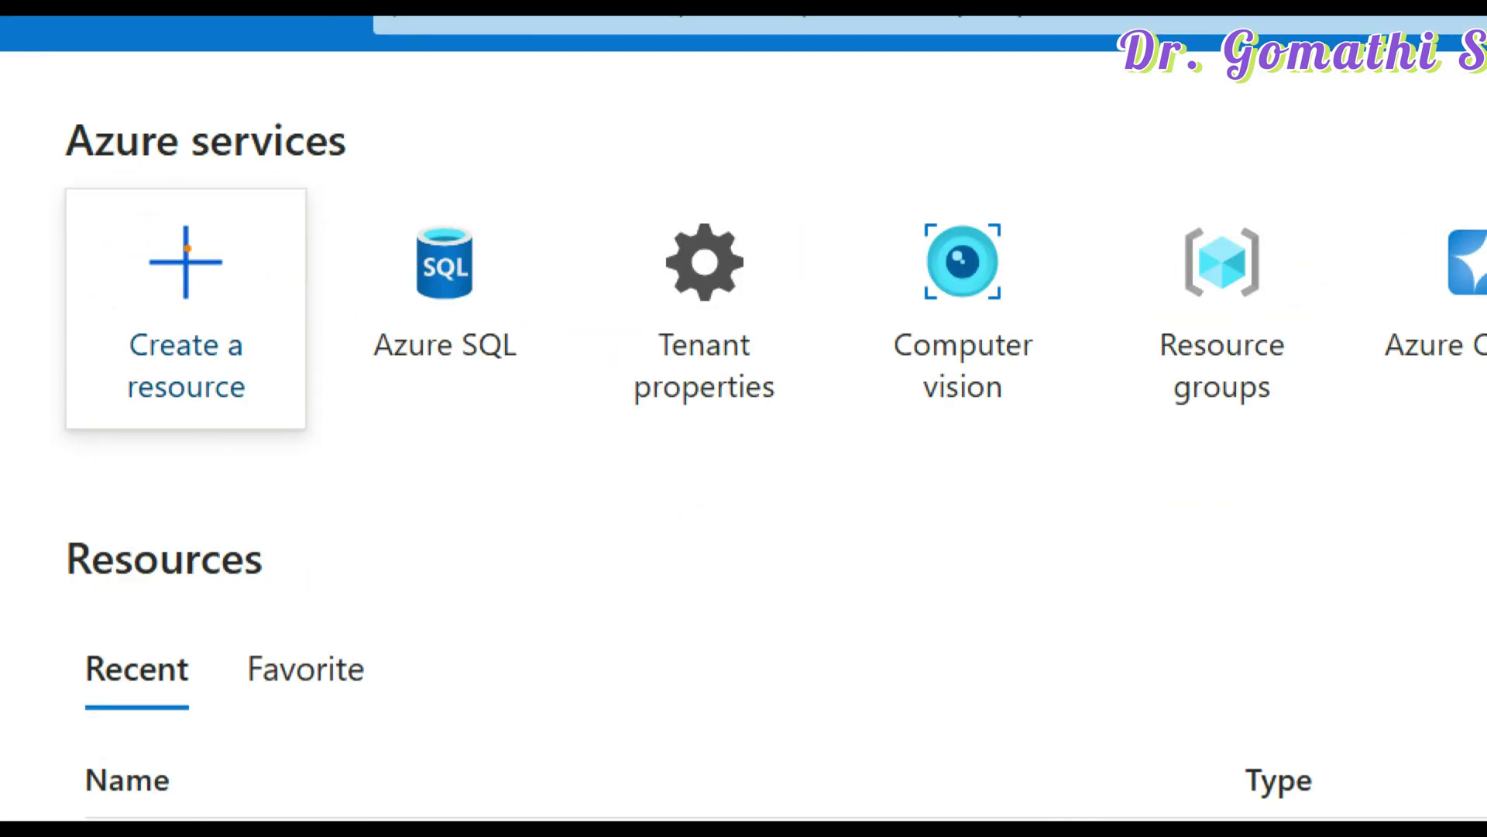
{"action": "mouse_move", "coordinate": [223, 196]}
{"action": "left_mouse_down"}
{"action": "mouse_move", "coordinate": [37, 300]}
{"action": "mouse_move", "coordinate": [206, 484]}
{"action": "mouse_move", "coordinate": [313, 186]}
{"action": "mouse_move", "coordinate": [109, 131]}
{"action": "left_mouse_up"}
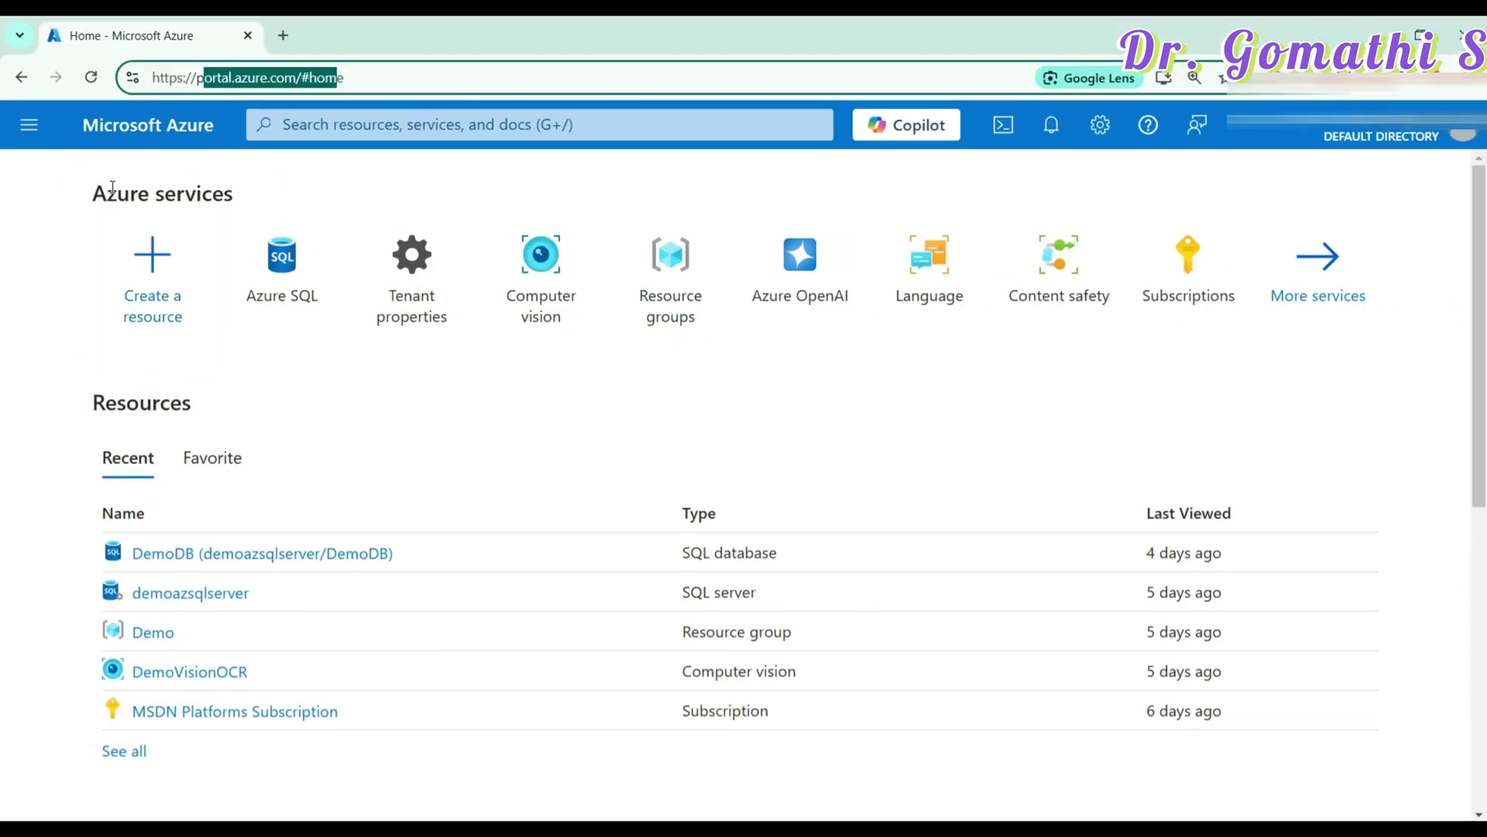
{"action": "left_click", "coordinate": [187, 286]}
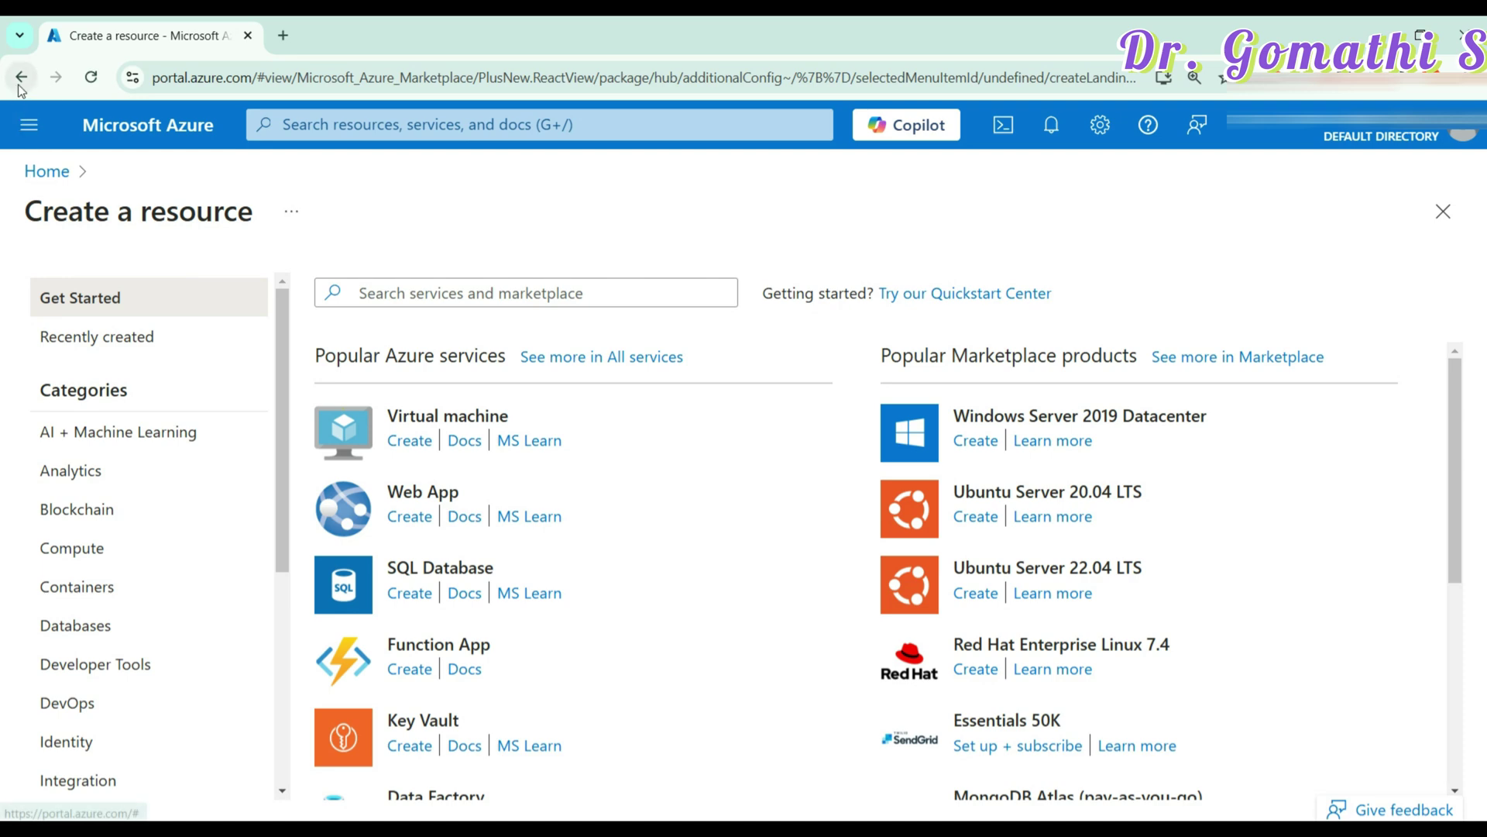
{"action": "left_click", "coordinate": [48, 173]}
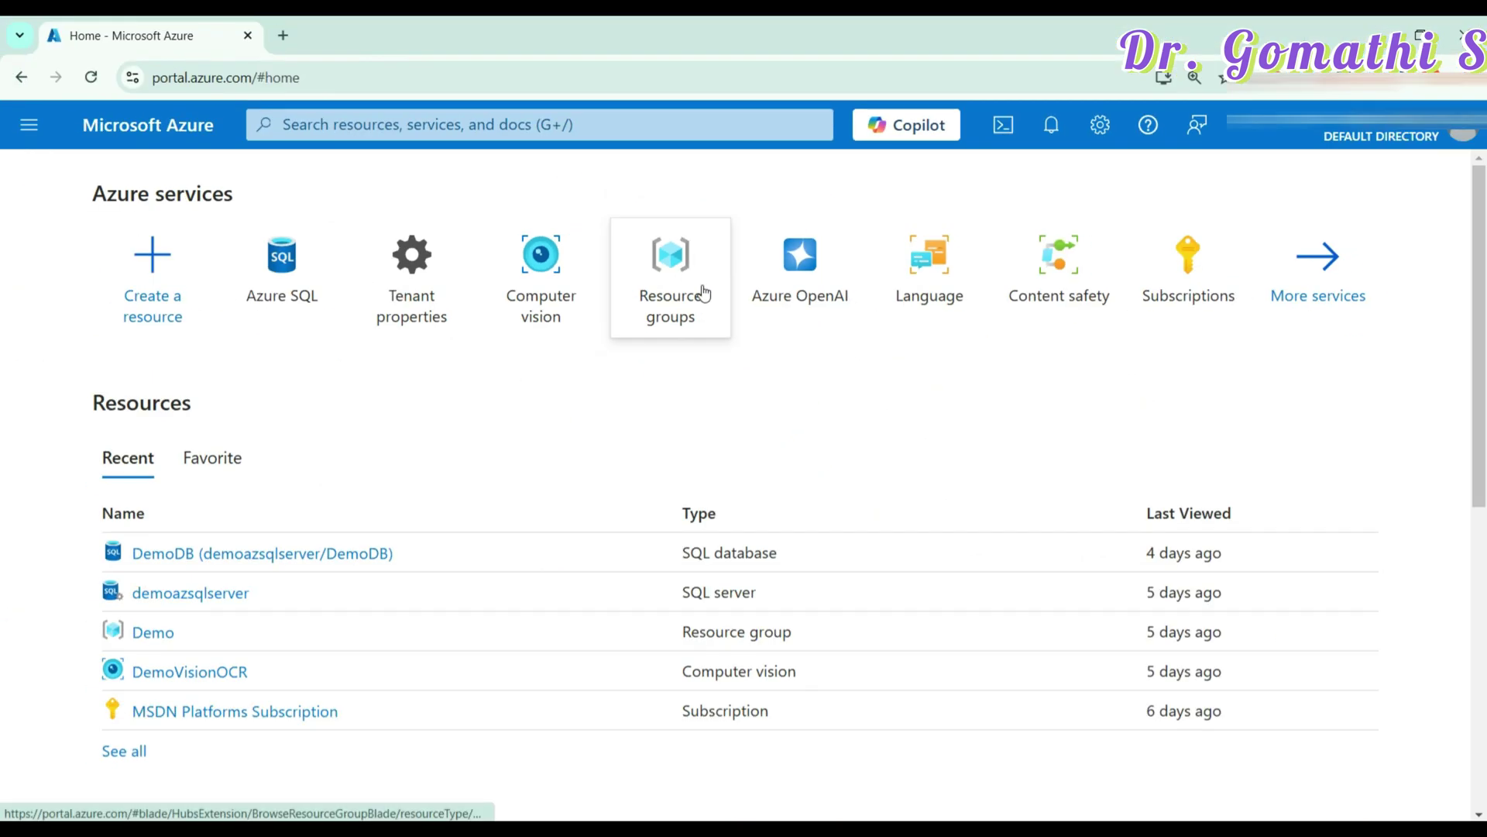
Search the Azure portal for "resource"
{"action": "left_click", "coordinate": [597, 137]}
{"action": "type", "text": "resource"}
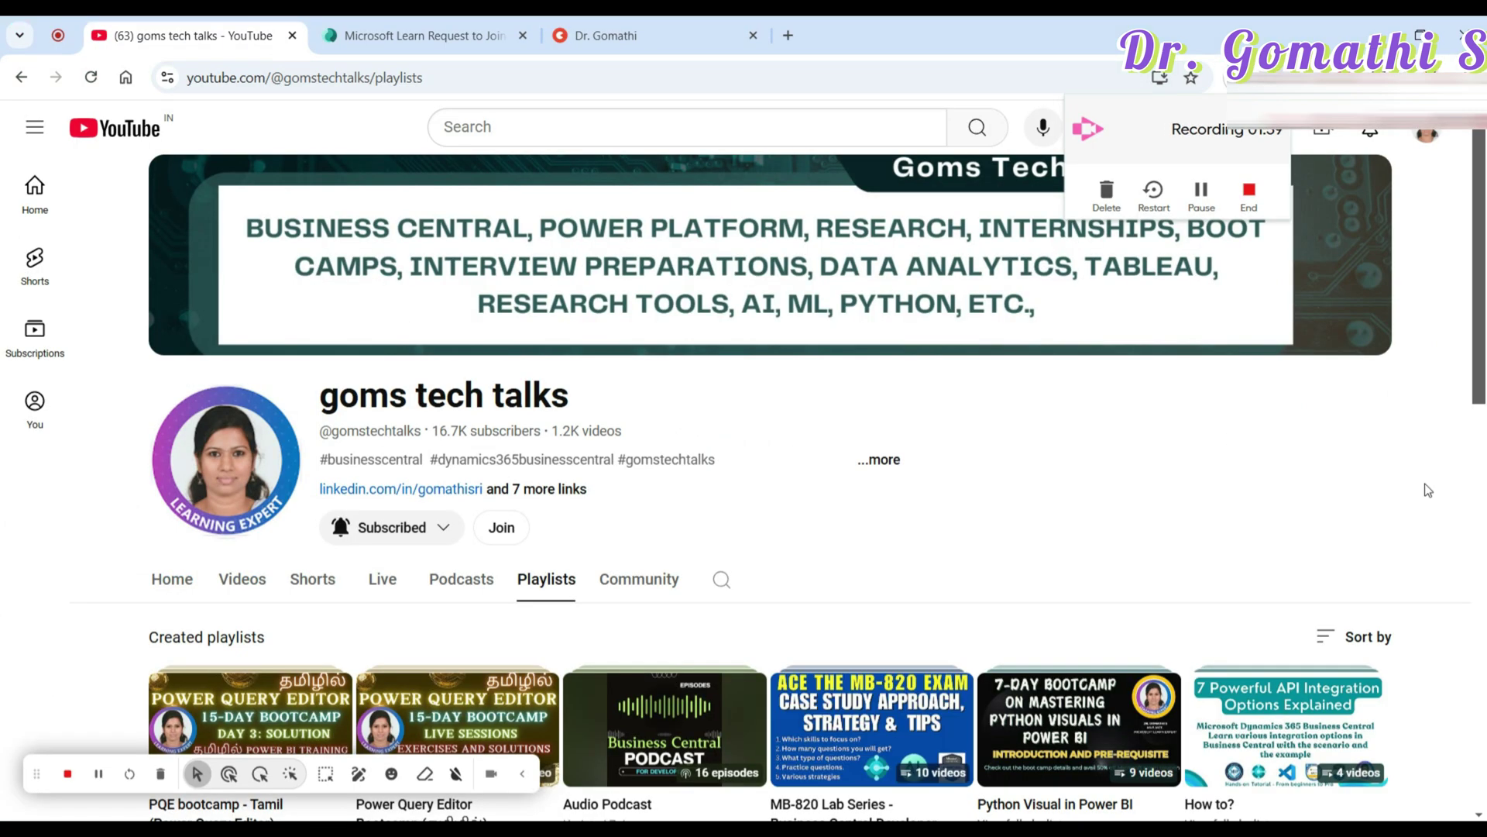
{"action": "scroll", "coordinate": [1433, 490], "scroll_direction": "down", "scroll_amount": 5}
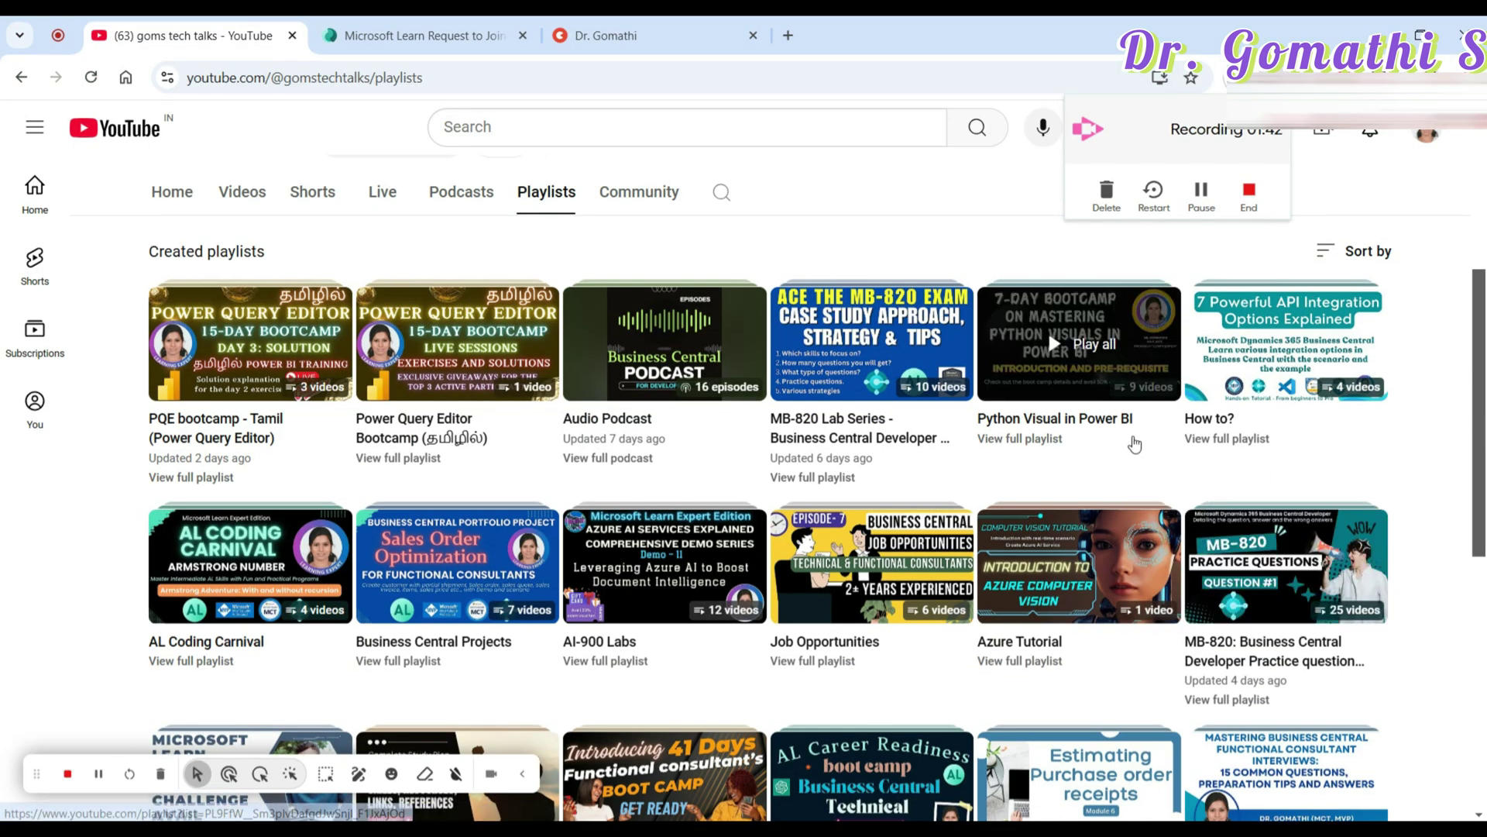
{"action": "scroll", "coordinate": [214, 358], "scroll_direction": "up", "scroll_amount": 5}
{"action": "left_click_drag", "start_coordinate": [316, 397], "coordinate": [941, 396]}
{"action": "scroll", "coordinate": [1370, 434], "scroll_direction": "down", "scroll_amount": 5}
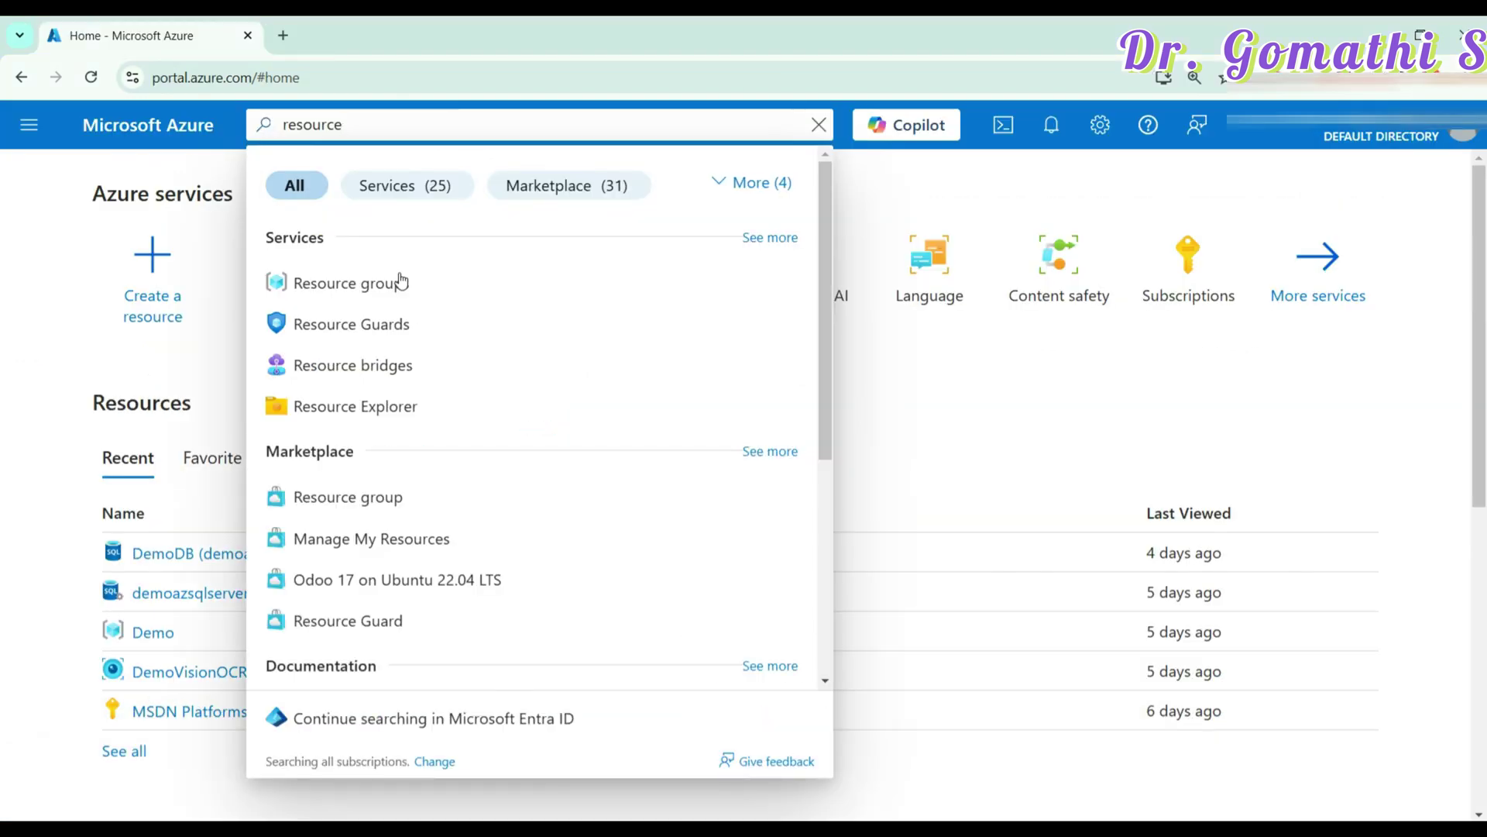
Open a new resource group form from Resource groups and examine its subscription, name and region fields
{"action": "left_click", "coordinate": [400, 282]}
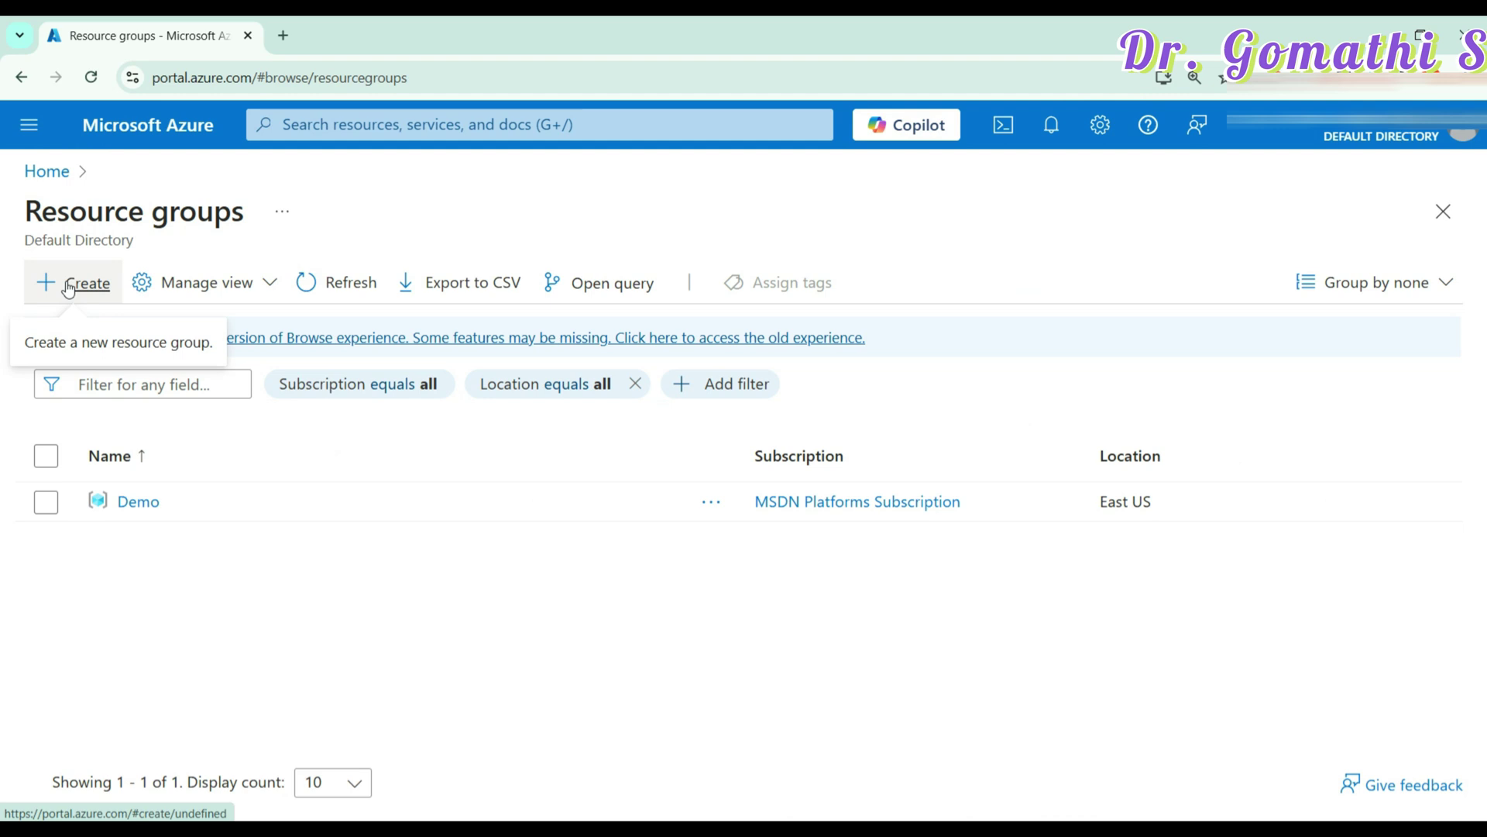
{"action": "left_click", "coordinate": [69, 285]}
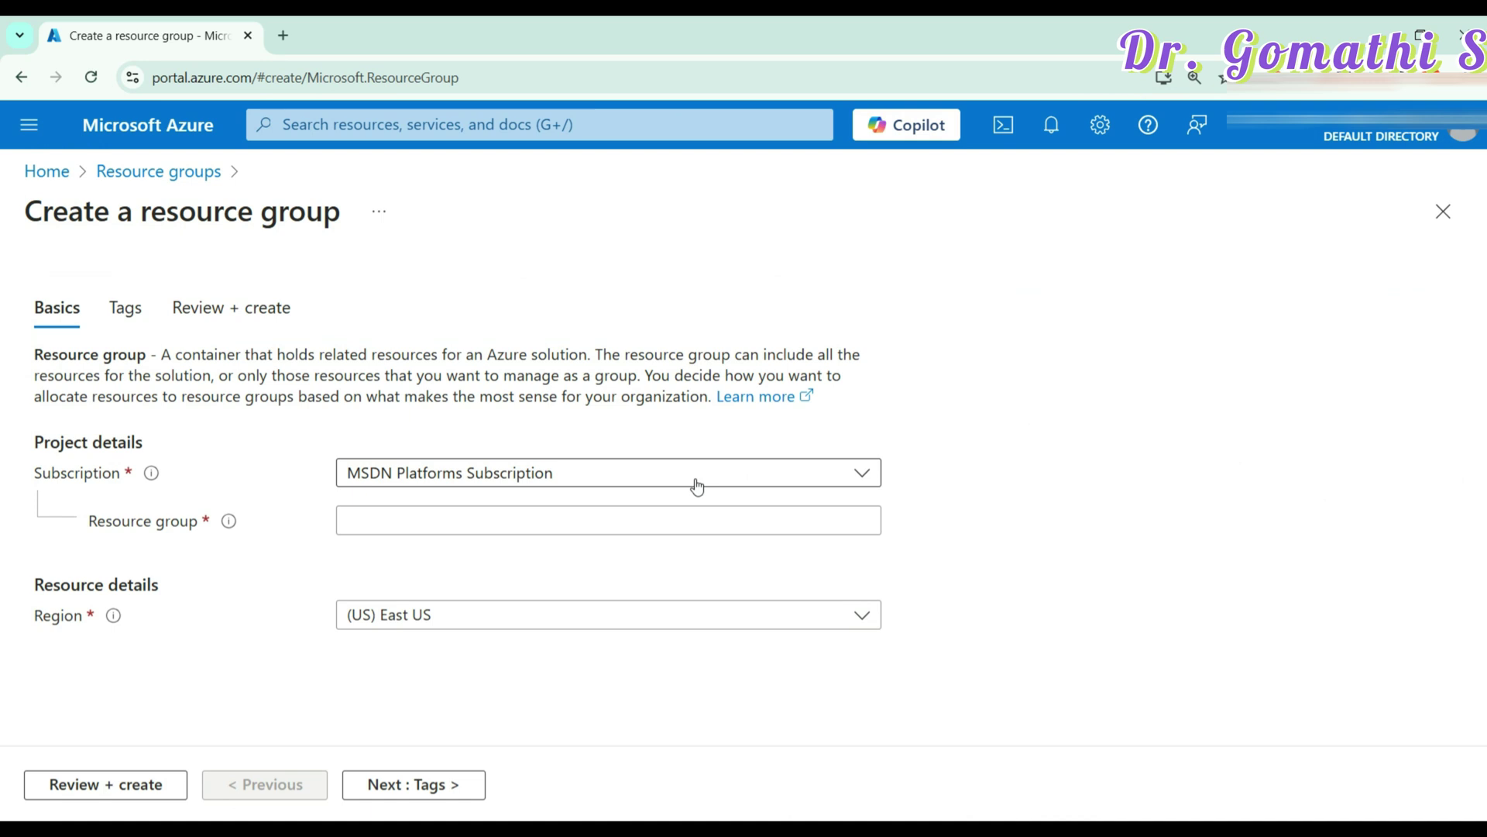
{"action": "left_click", "coordinate": [697, 486]}
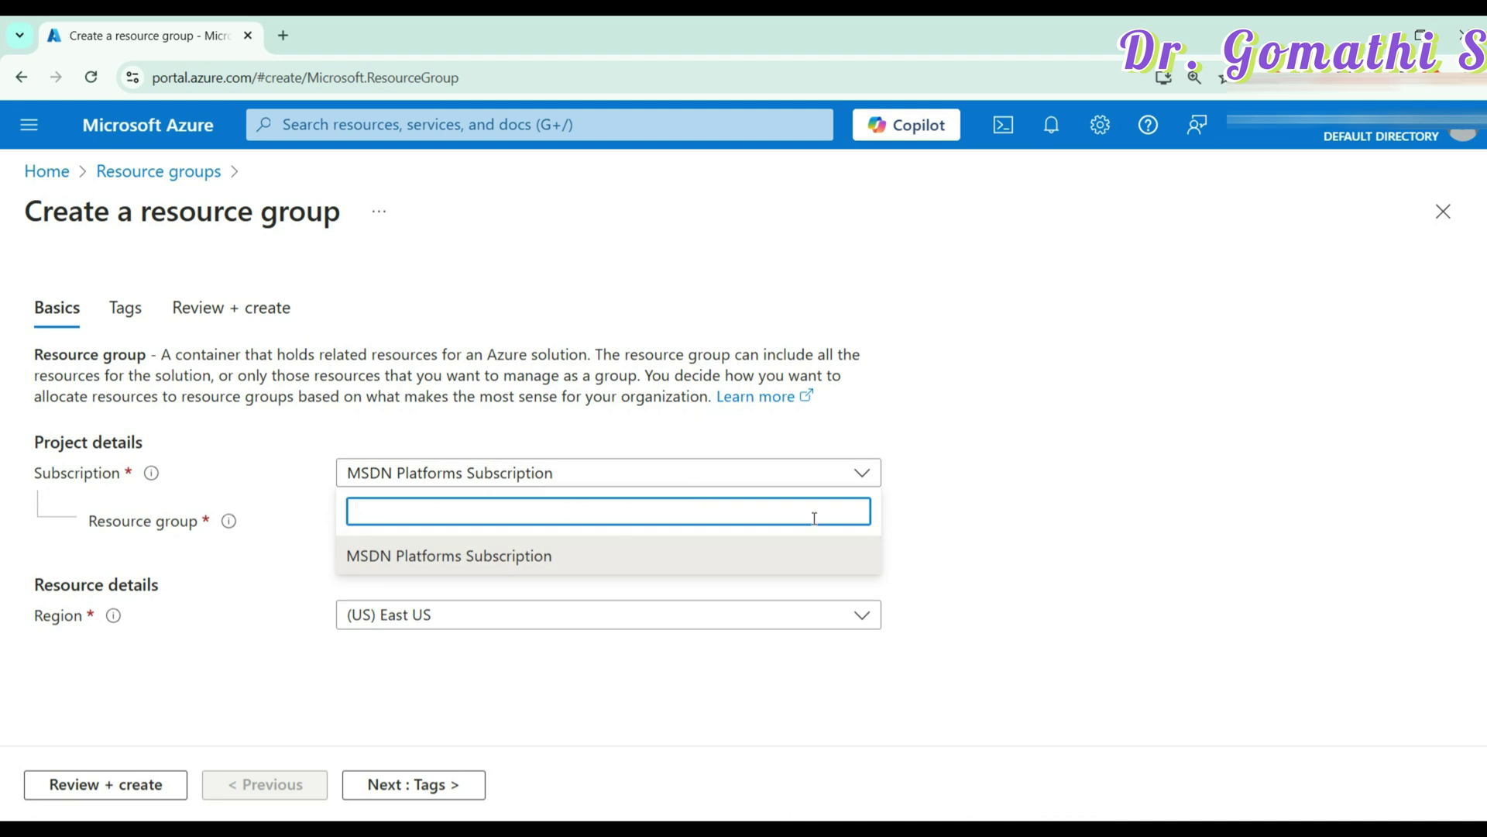
{"action": "left_click", "coordinate": [1031, 517]}
{"action": "left_click", "coordinate": [538, 524]}
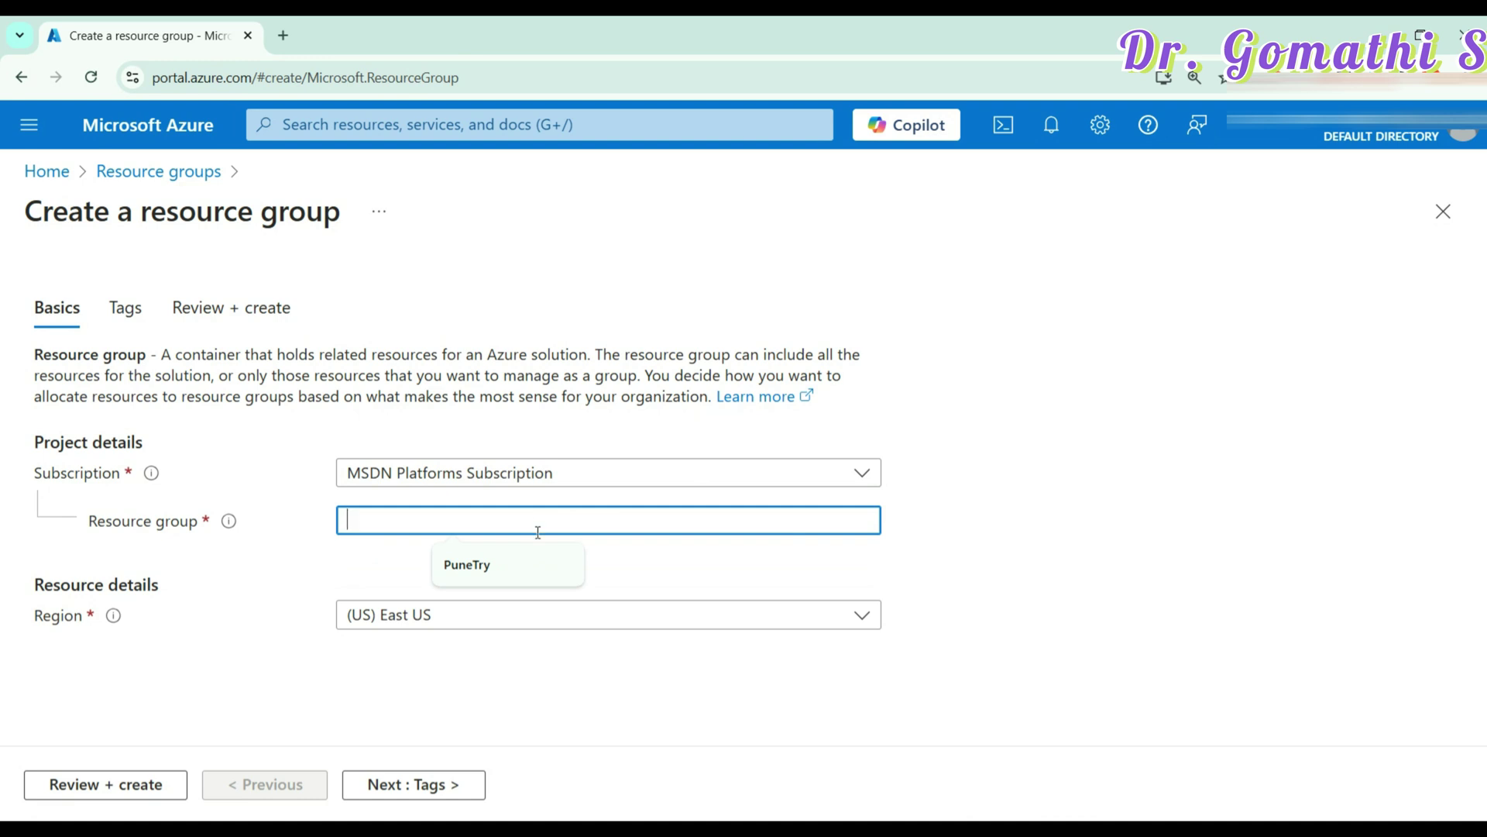
{"action": "left_click", "coordinate": [834, 610]}
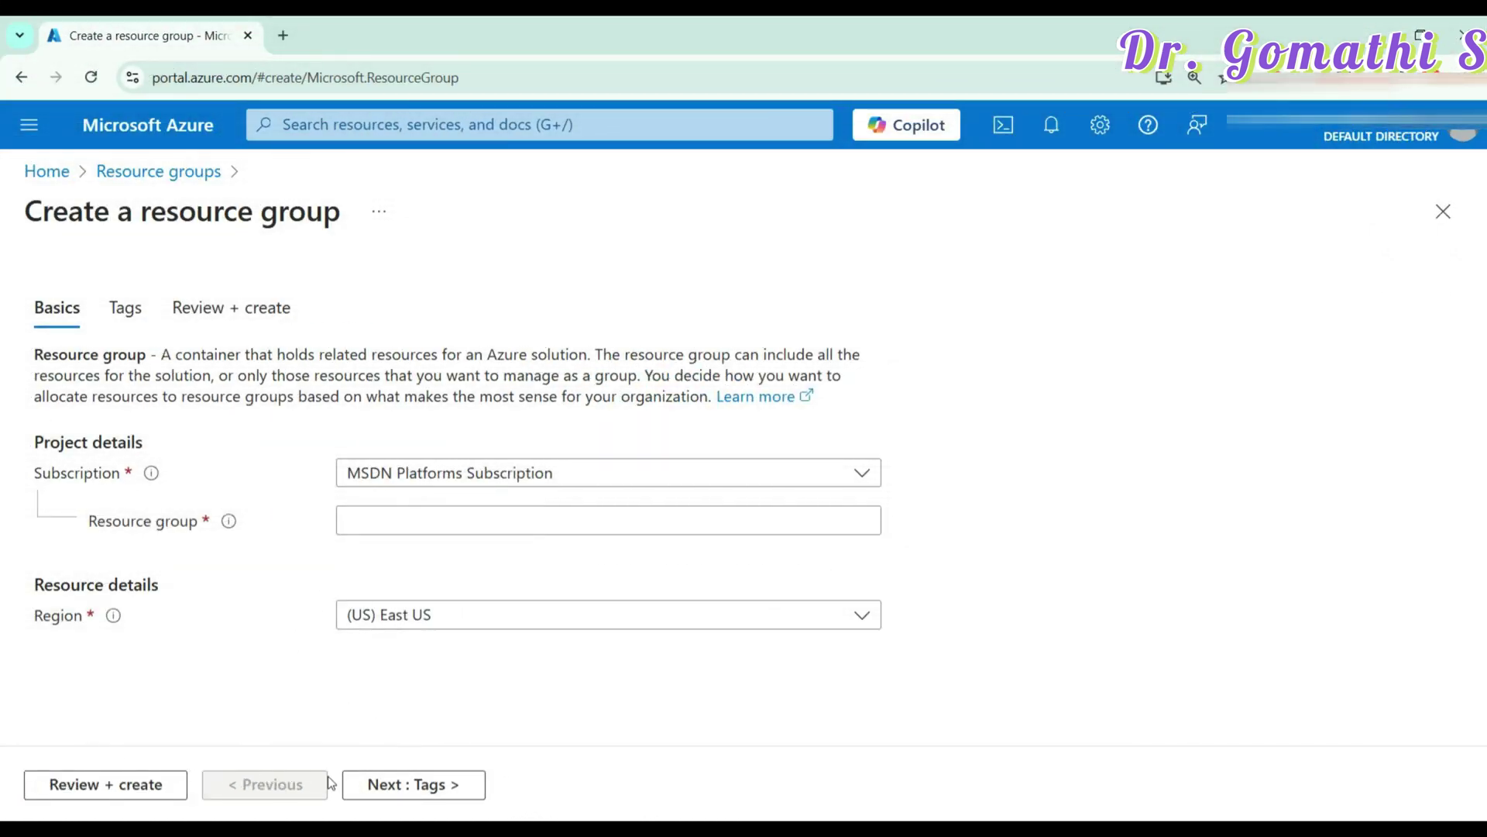
View the new resource group's Tags and Review + create sections, and leave the form for the portal home
{"action": "left_click", "coordinate": [135, 324]}
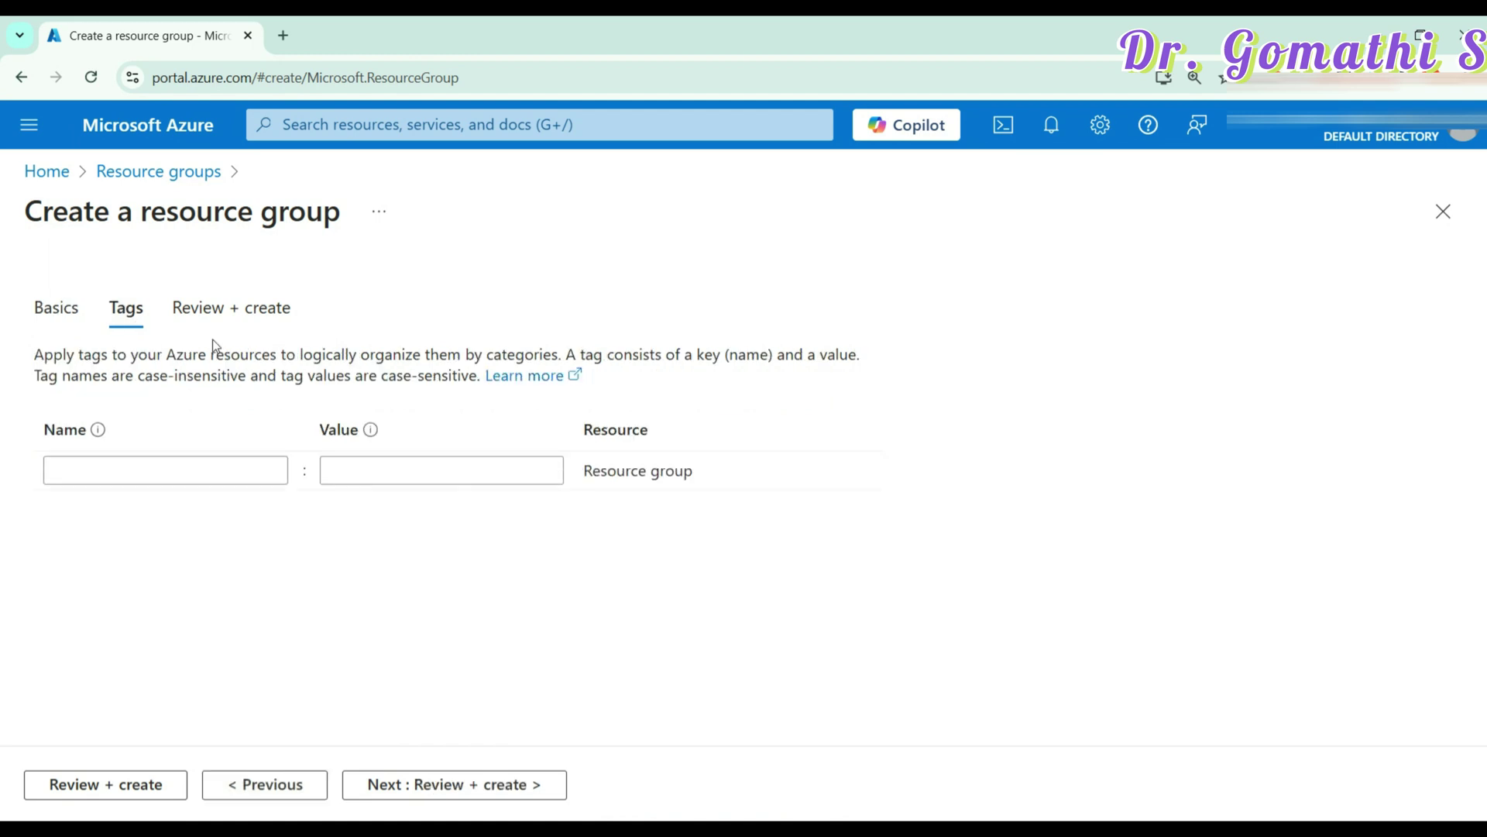
{"action": "left_click", "coordinate": [249, 308]}
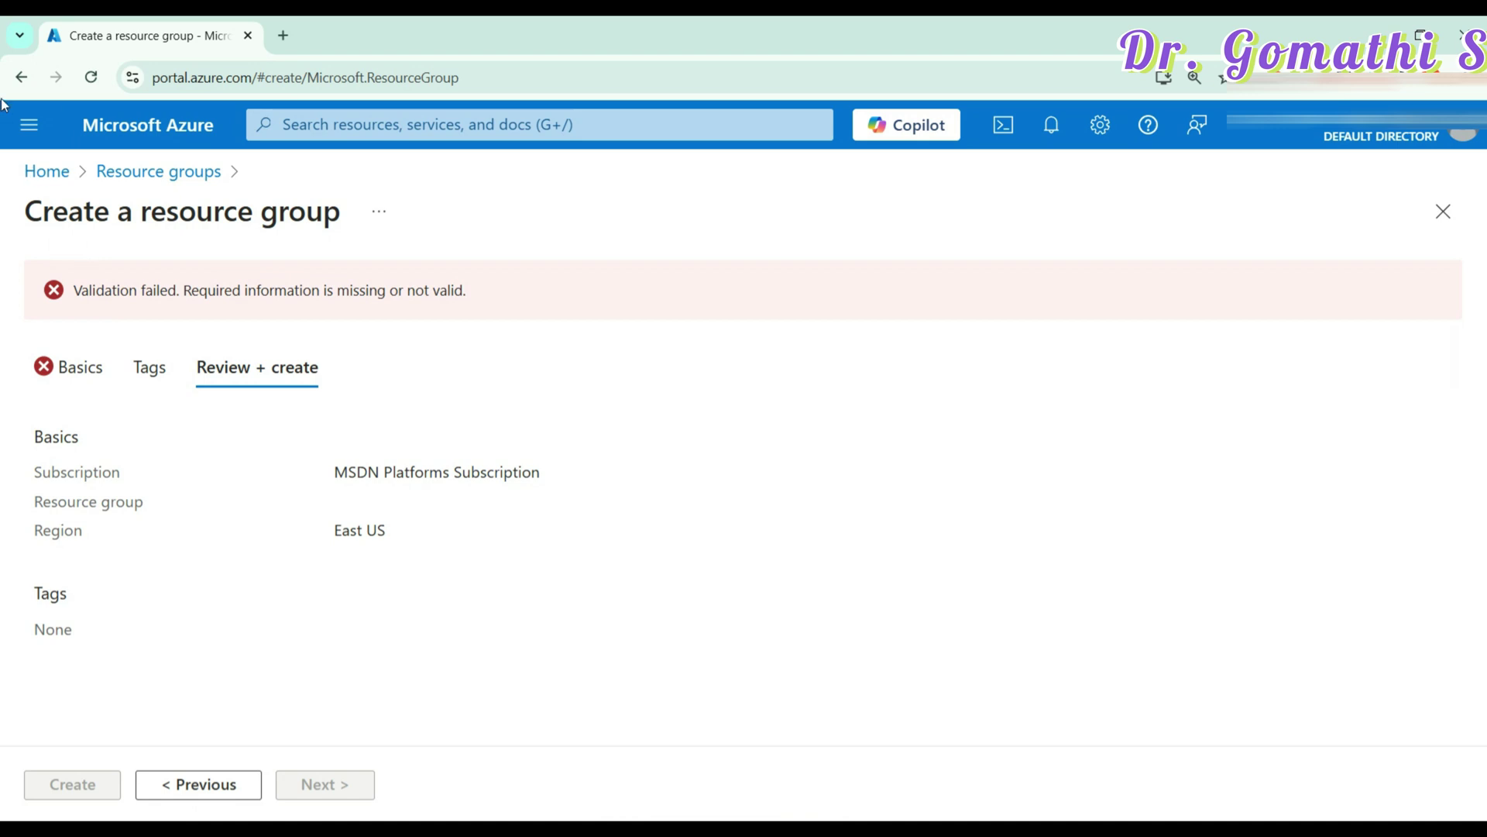
{"action": "left_click", "coordinate": [33, 186]}
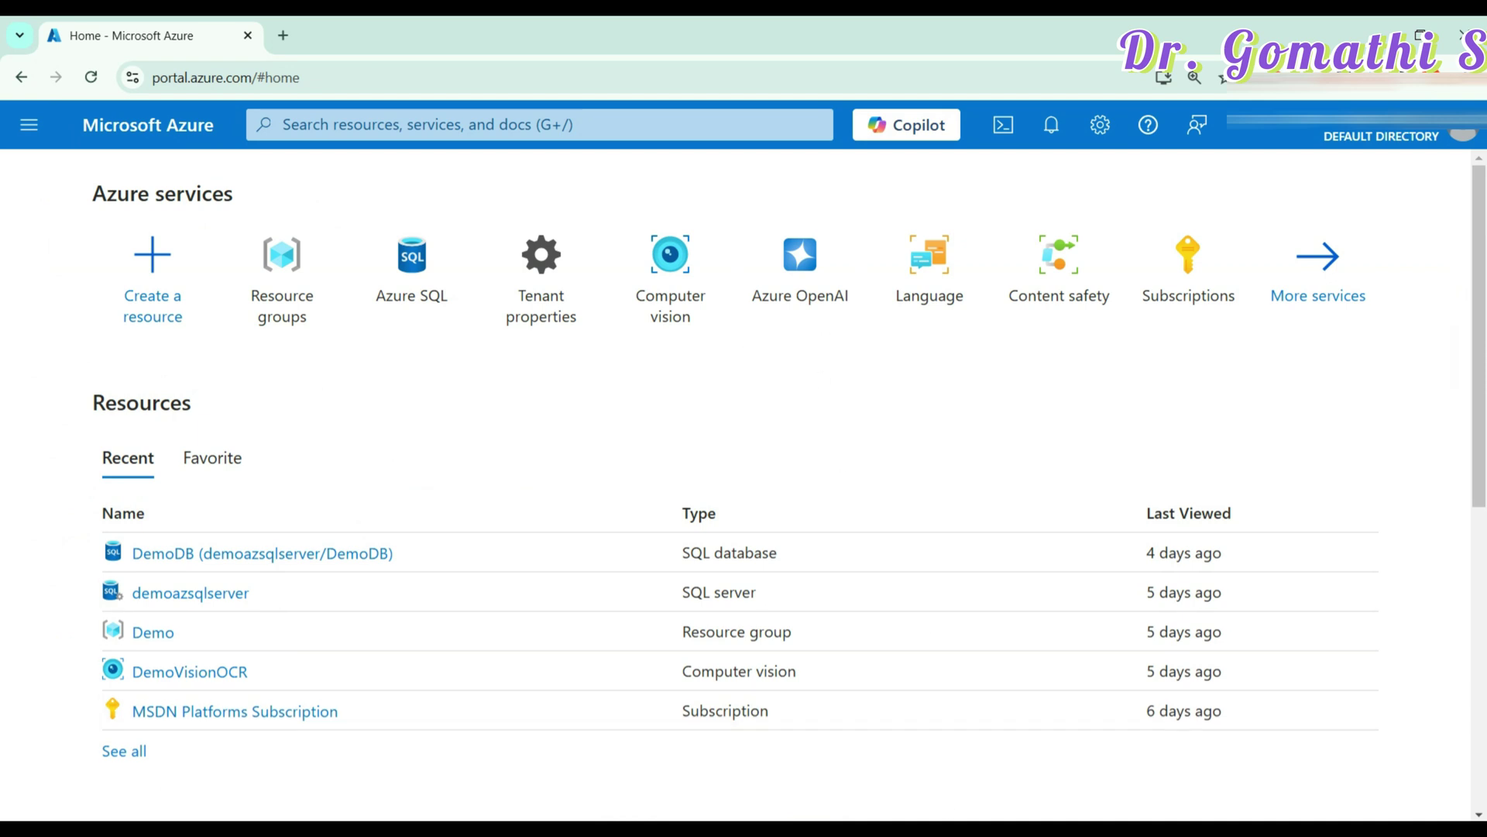
Switch to Microsoft Whiteboard, mark the Create a Resource step with a magenta pen check mark, and return to the Azure portal
{"action": "left_click", "coordinate": [898, 775]}
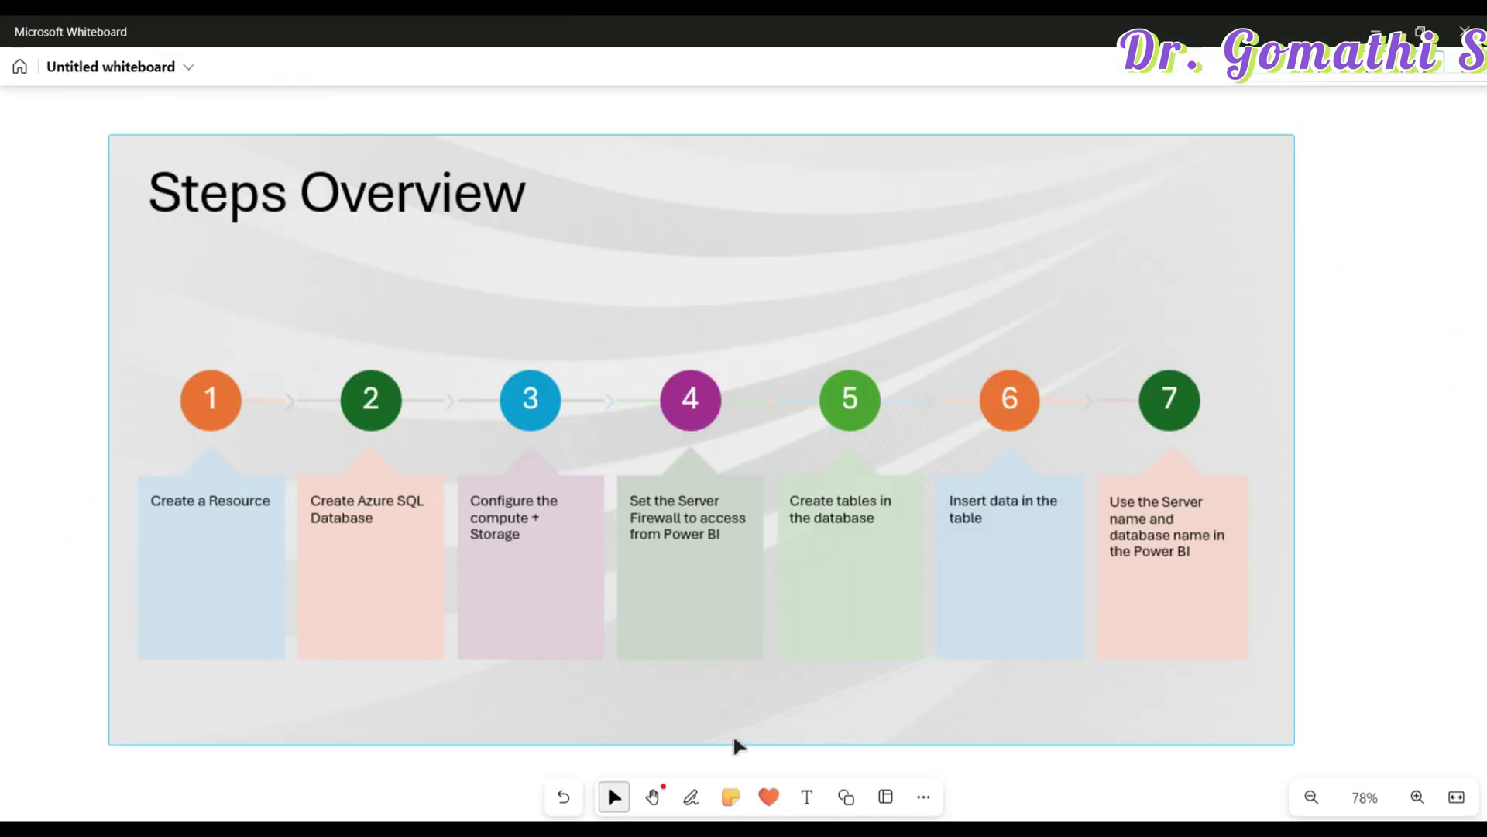
{"action": "left_click", "coordinate": [692, 802]}
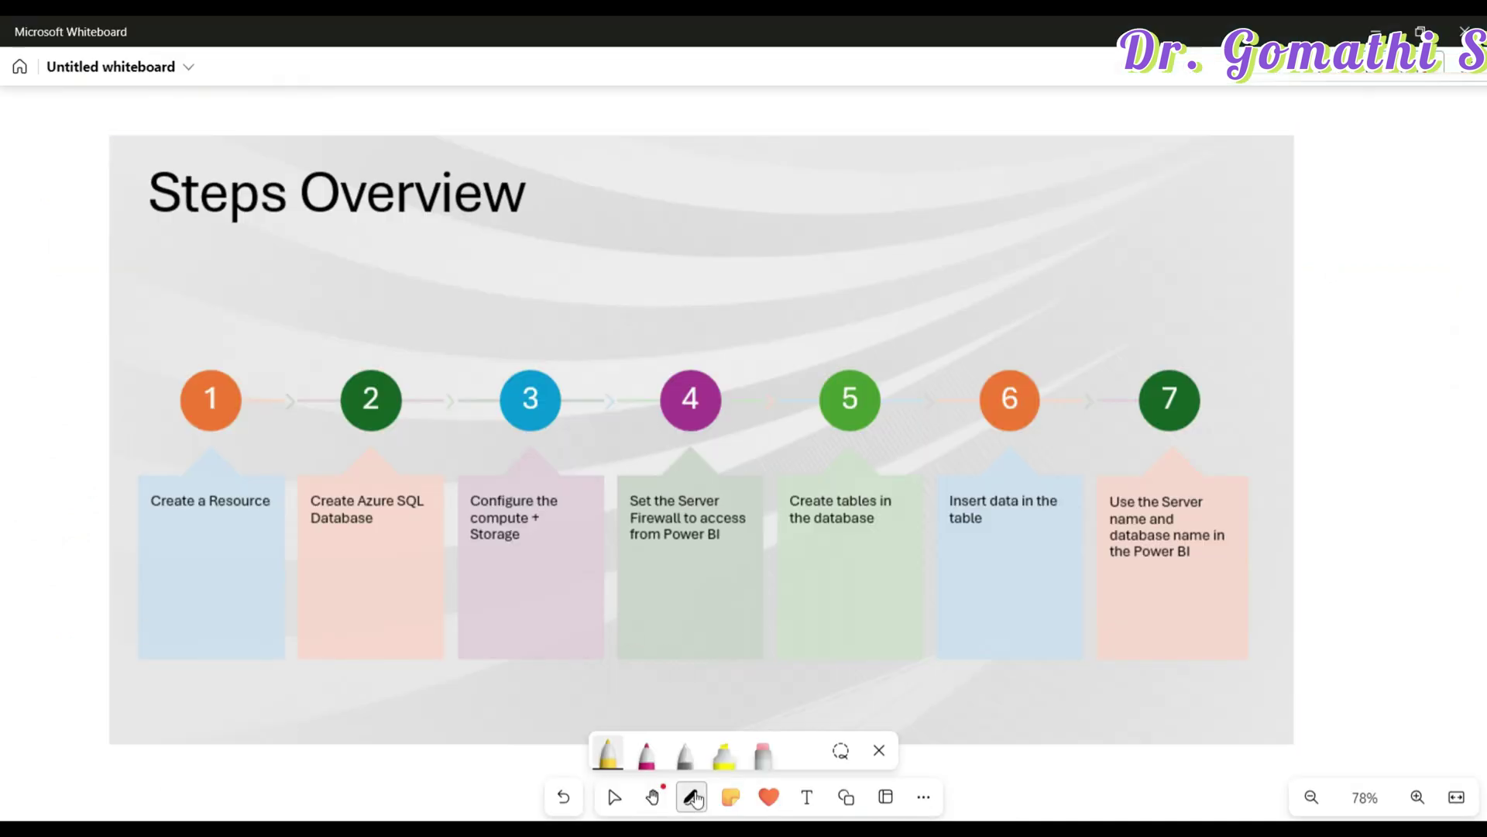
{"action": "left_click", "coordinate": [646, 755]}
{"action": "mouse_move", "coordinate": [61, 509]}
{"action": "left_mouse_down"}
{"action": "mouse_move", "coordinate": [76, 565]}
{"action": "mouse_move", "coordinate": [224, 502]}
{"action": "left_mouse_up"}
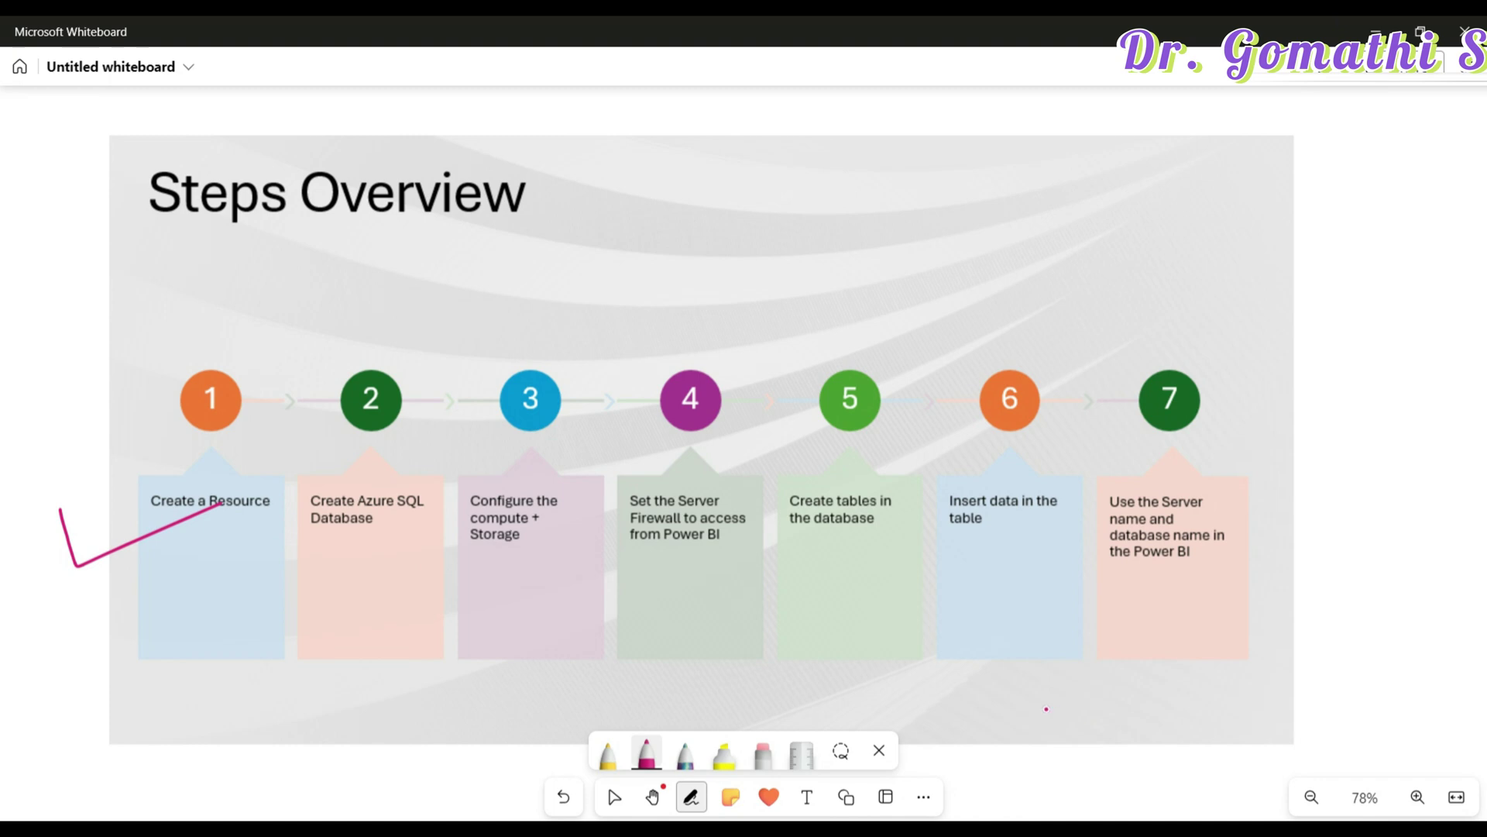
{"action": "left_click", "coordinate": [1365, 31]}
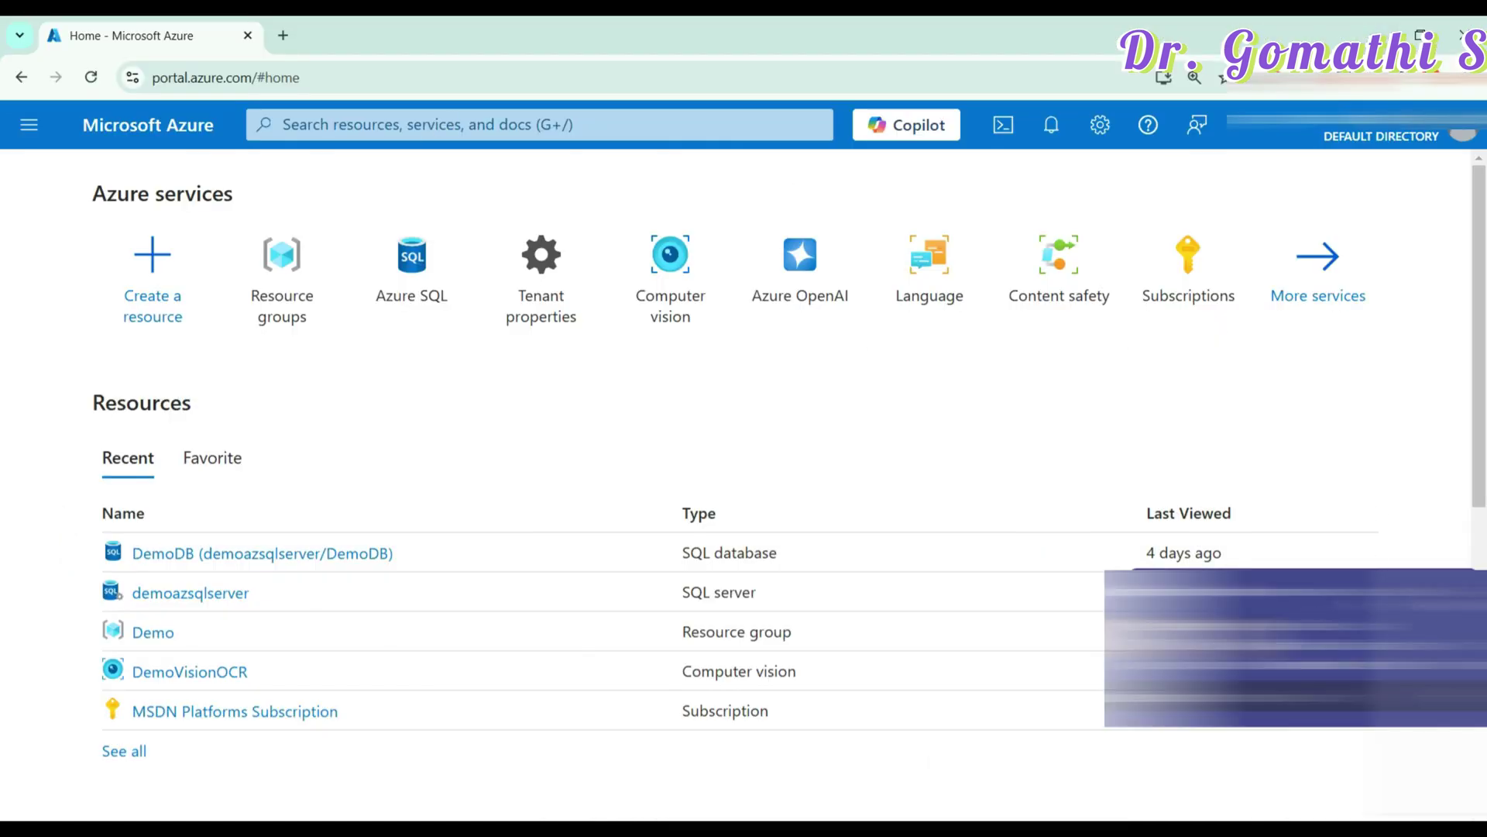
Search the portal for "azure sql", open the Azure SQL service and start creating a new SQL resource
{"action": "left_click", "coordinate": [447, 130]}
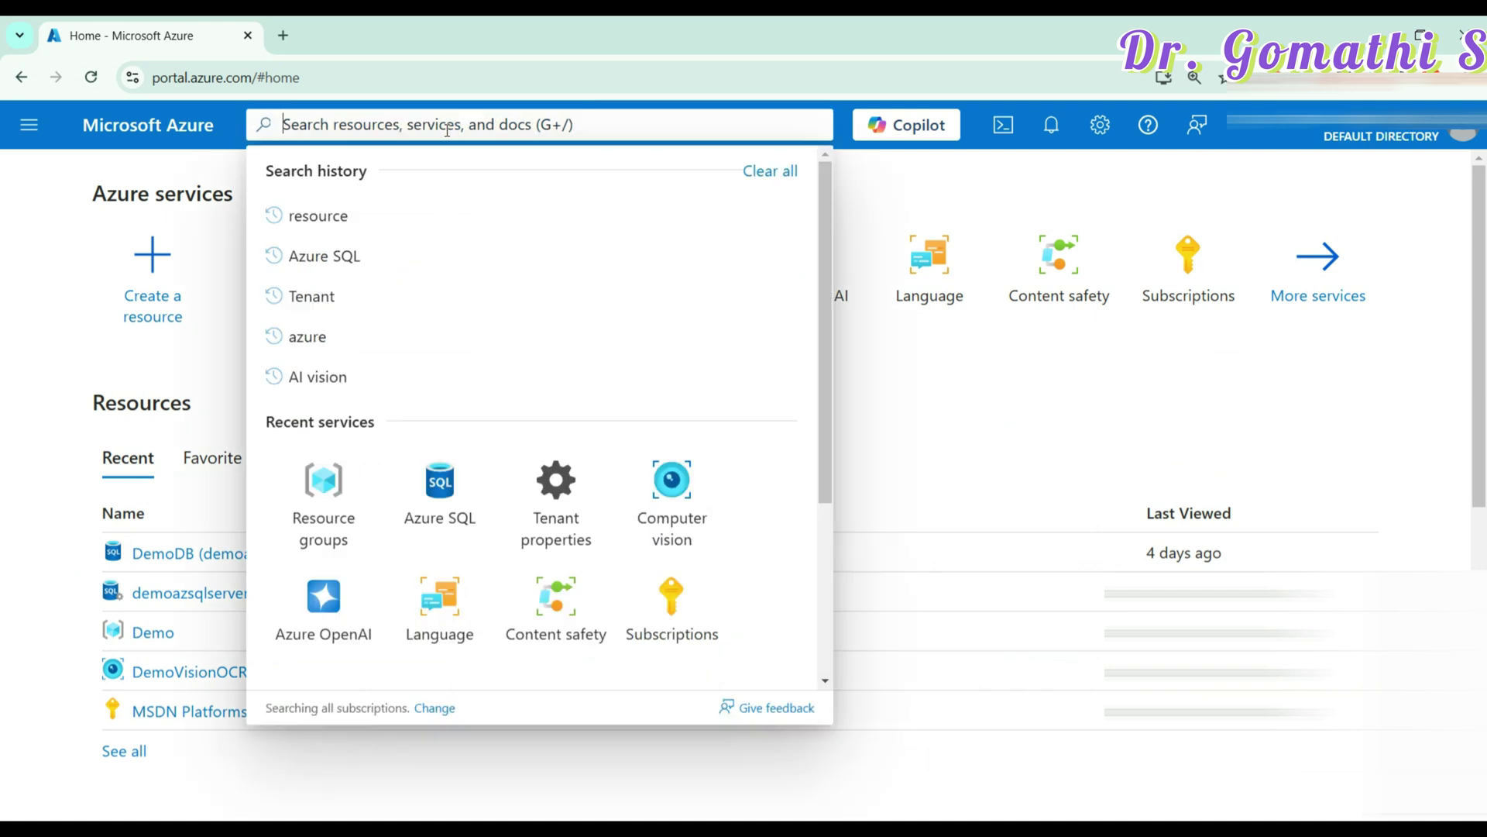
{"action": "type", "text": "azure sql"}
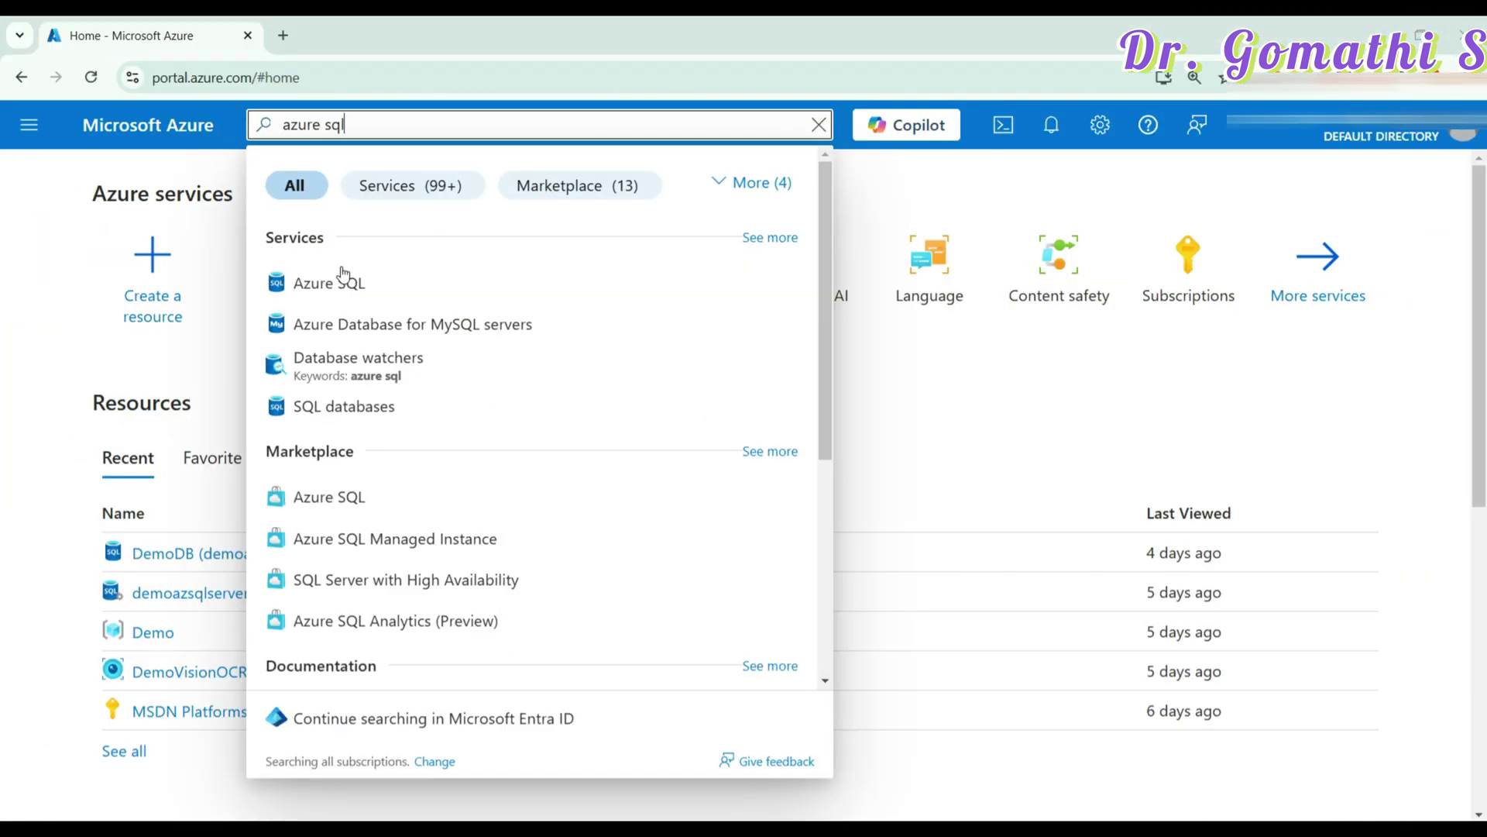
{"action": "left_click", "coordinate": [343, 279]}
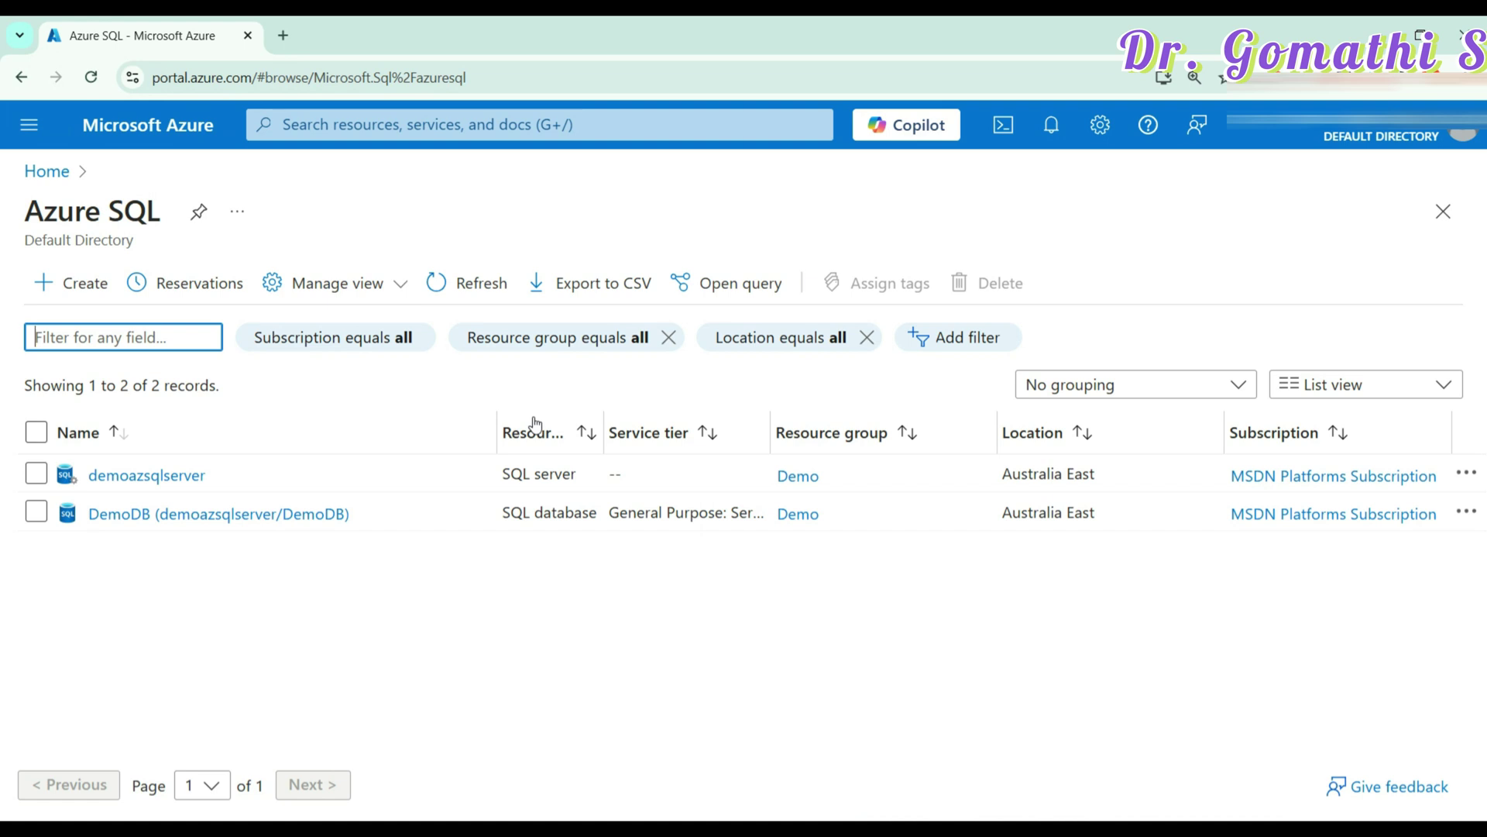
{"action": "left_click", "coordinate": [83, 286]}
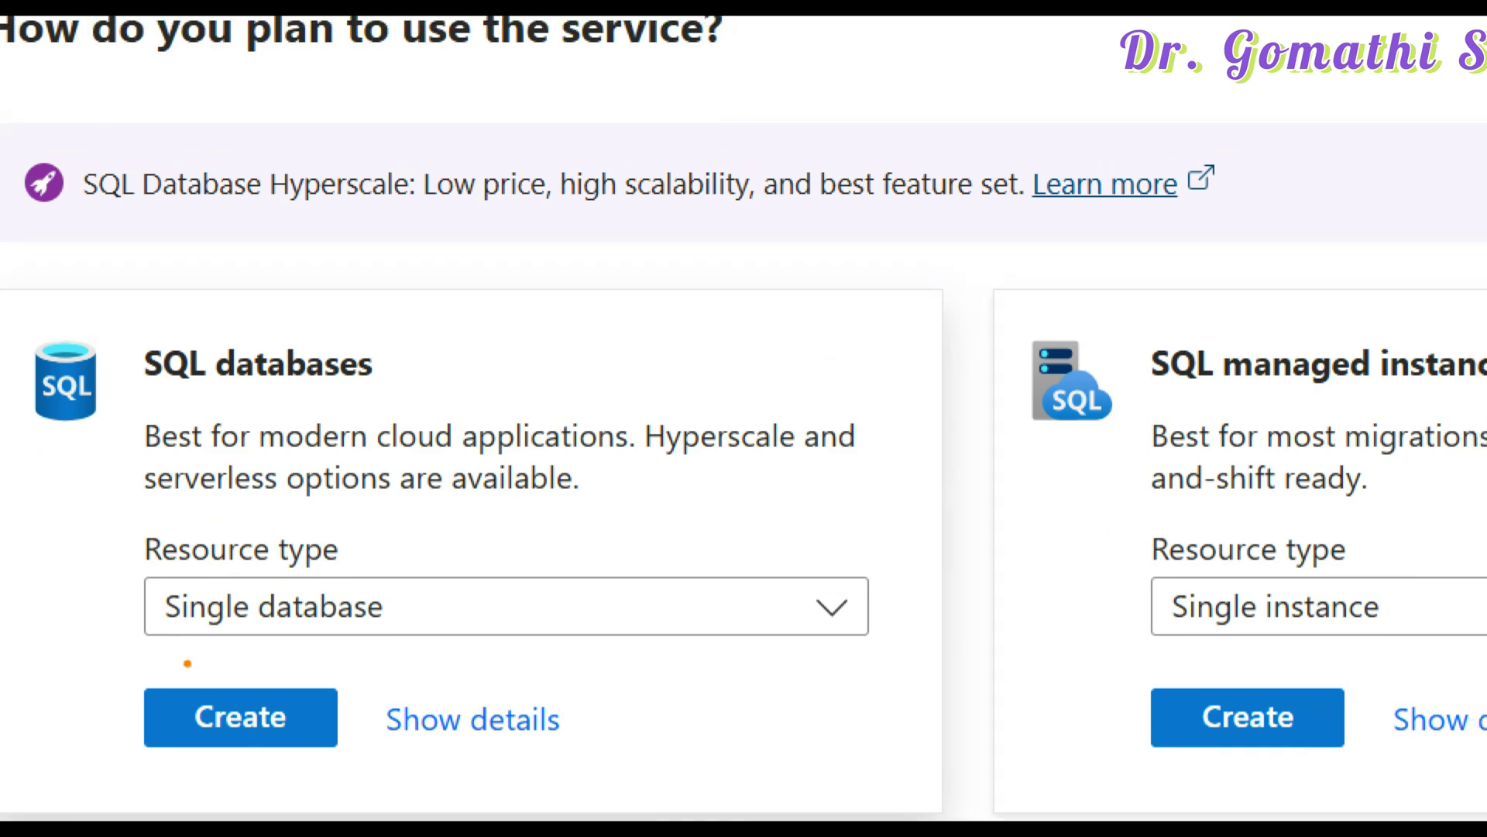
Select Single database as the resource type for SQL databases
{"action": "mouse_move", "coordinate": [454, 546]}
{"action": "left_mouse_down"}
{"action": "mouse_move", "coordinate": [345, 502]}
{"action": "mouse_move", "coordinate": [92, 519]}
{"action": "mouse_move", "coordinate": [356, 663]}
{"action": "mouse_move", "coordinate": [852, 653]}
{"action": "mouse_move", "coordinate": [921, 537]}
{"action": "mouse_move", "coordinate": [477, 485]}
{"action": "mouse_move", "coordinate": [280, 513]}
{"action": "left_mouse_up"}
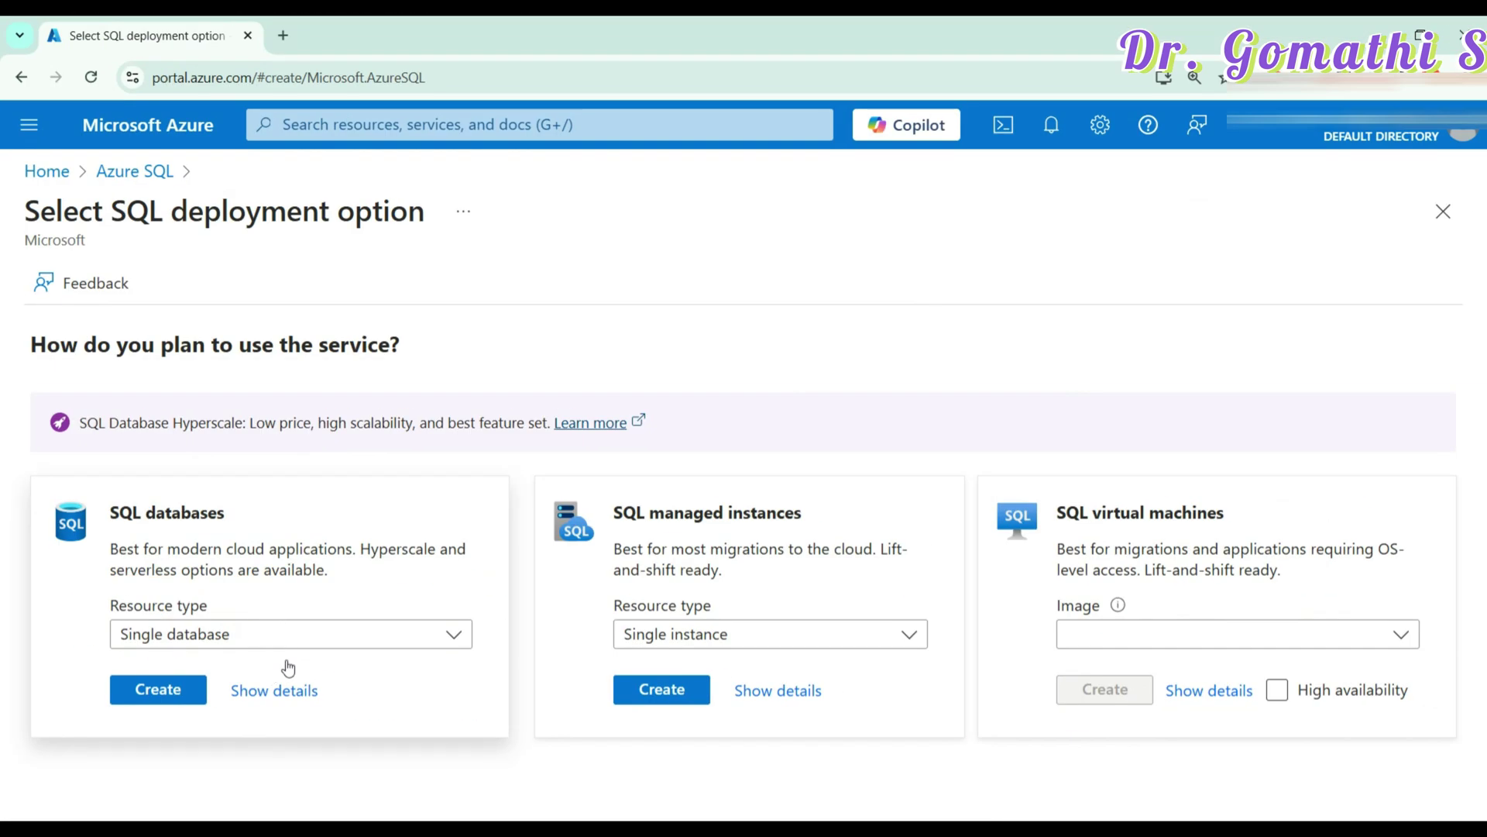
{"action": "left_click", "coordinate": [502, 619]}
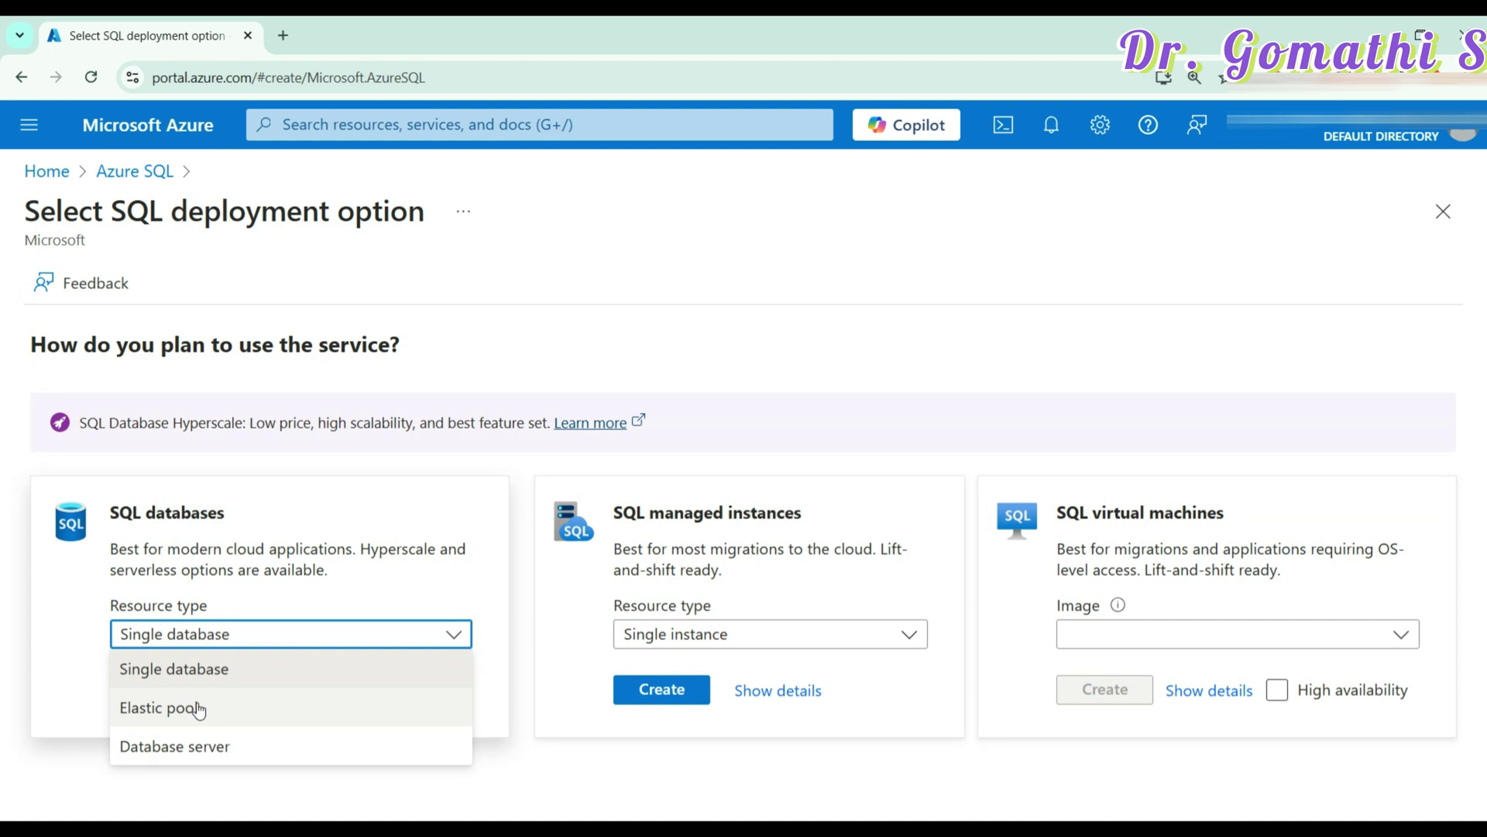
{"action": "left_click", "coordinate": [167, 667]}
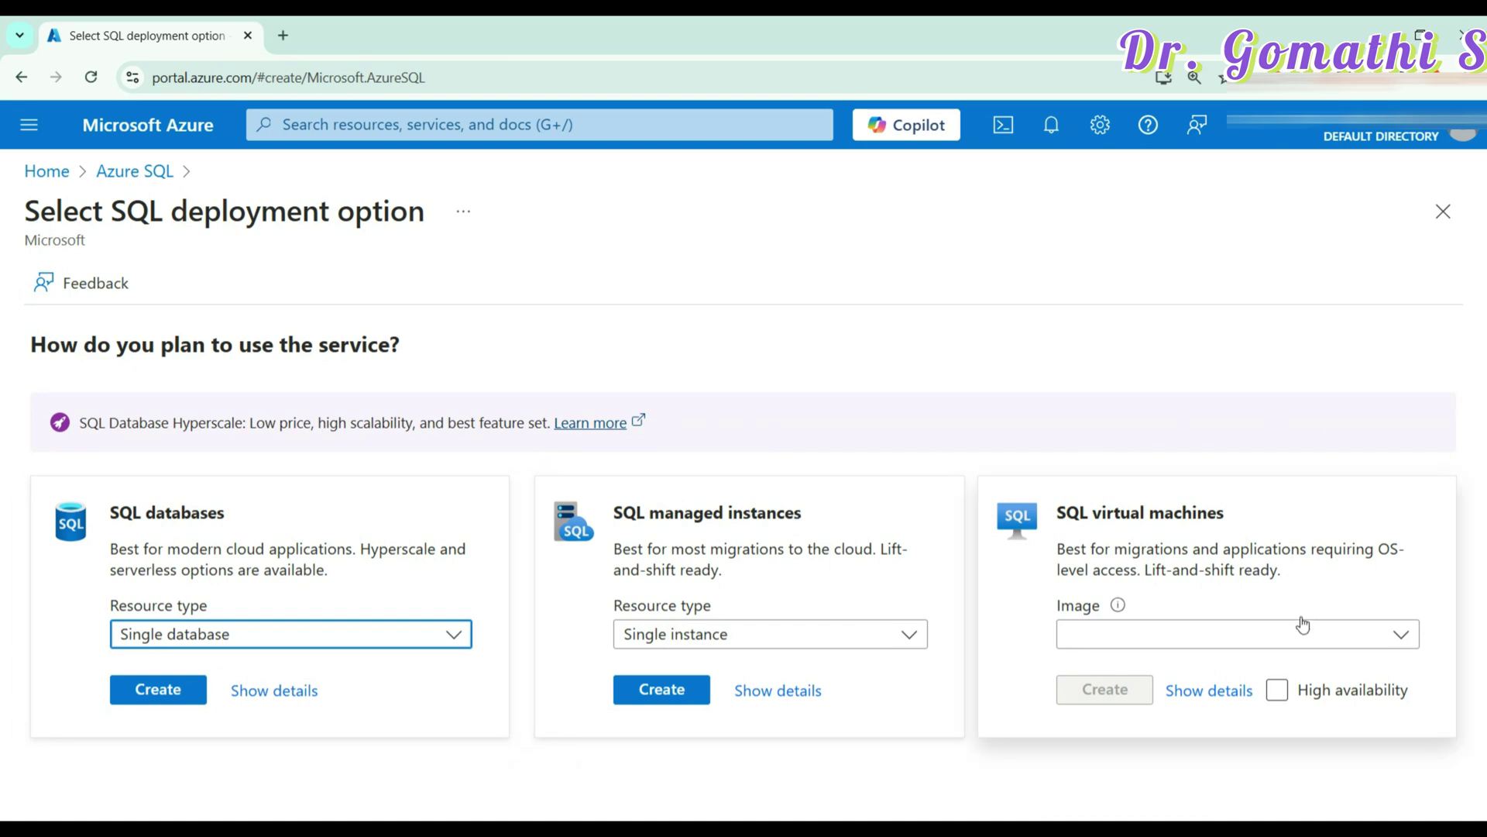
Show the SQL databases details and examine the featured capabilities of Single database, Elastic pool and Database server
{"action": "left_click", "coordinate": [299, 690]}
{"action": "scroll", "coordinate": [405, 651], "scroll_direction": "down", "scroll_amount": 2}
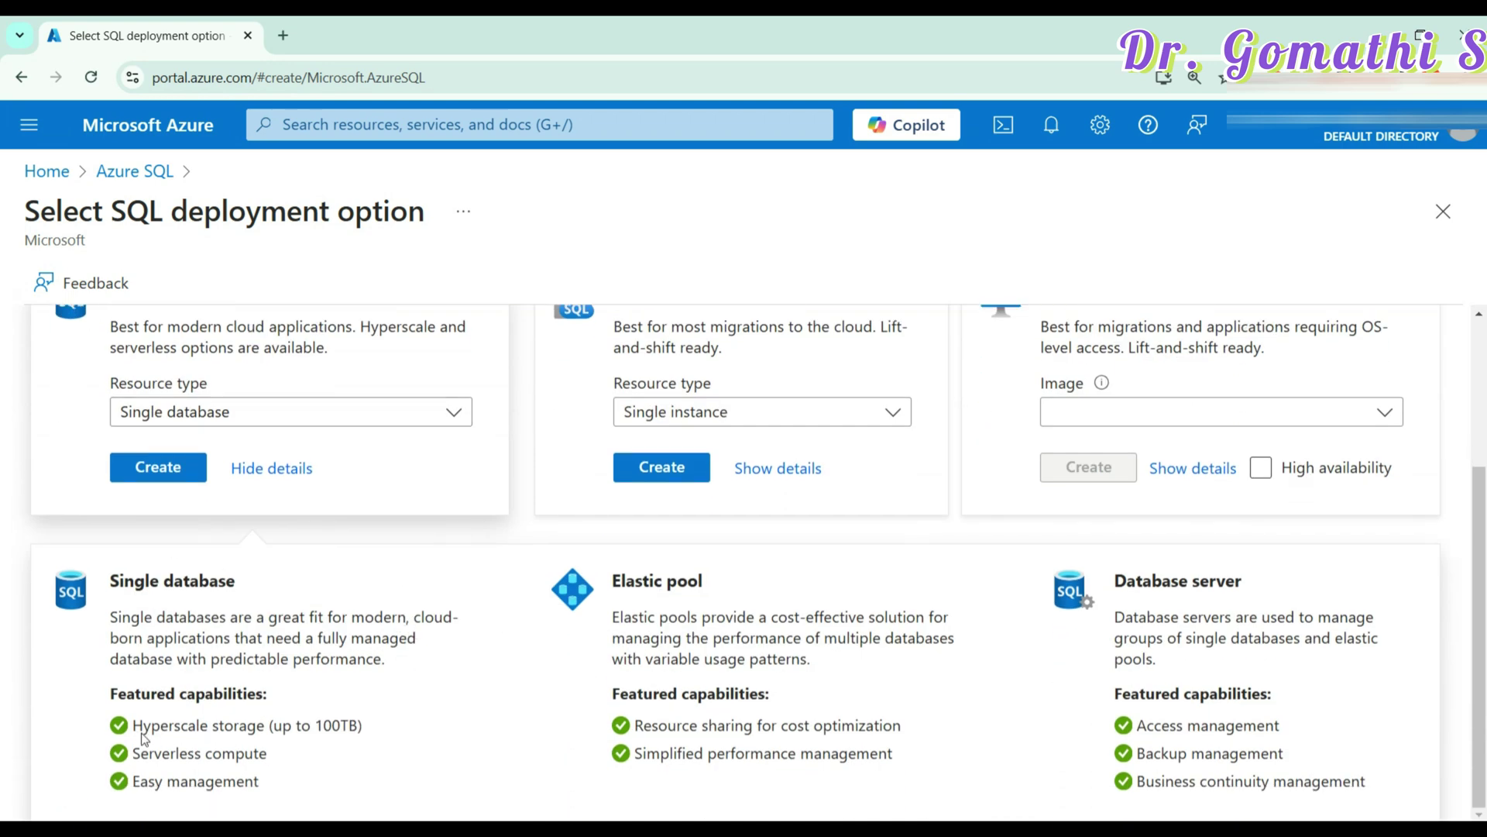
{"action": "left_click_drag", "start_coordinate": [133, 724], "coordinate": [375, 728]}
{"action": "left_click", "coordinate": [286, 781]}
{"action": "left_click_drag", "start_coordinate": [180, 753], "coordinate": [295, 751]}
{"action": "left_click_drag", "start_coordinate": [155, 780], "coordinate": [397, 787]}
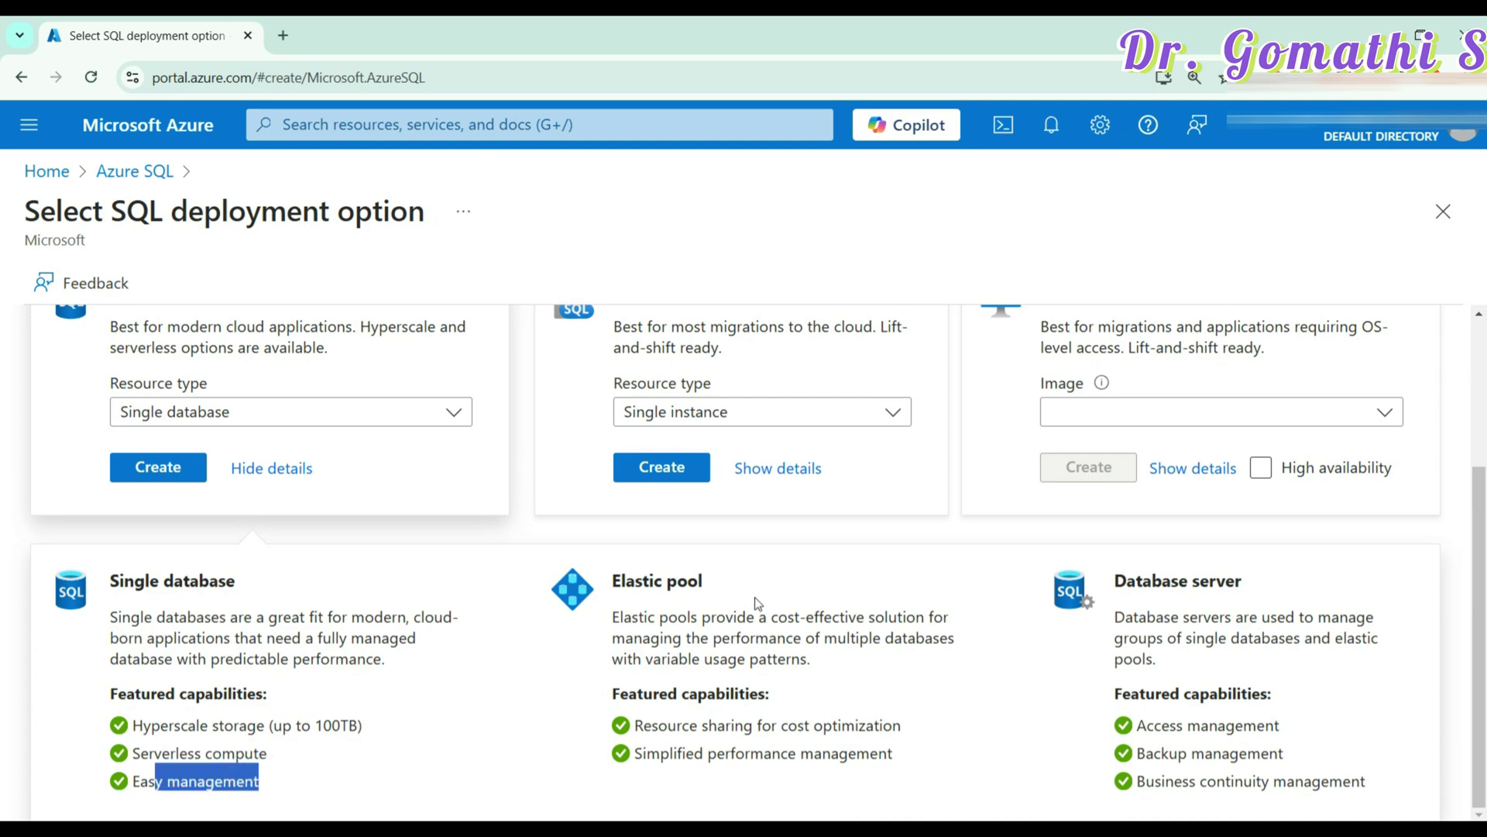
{"action": "left_click", "coordinate": [649, 649]}
{"action": "left_click_drag", "start_coordinate": [629, 729], "coordinate": [920, 734]}
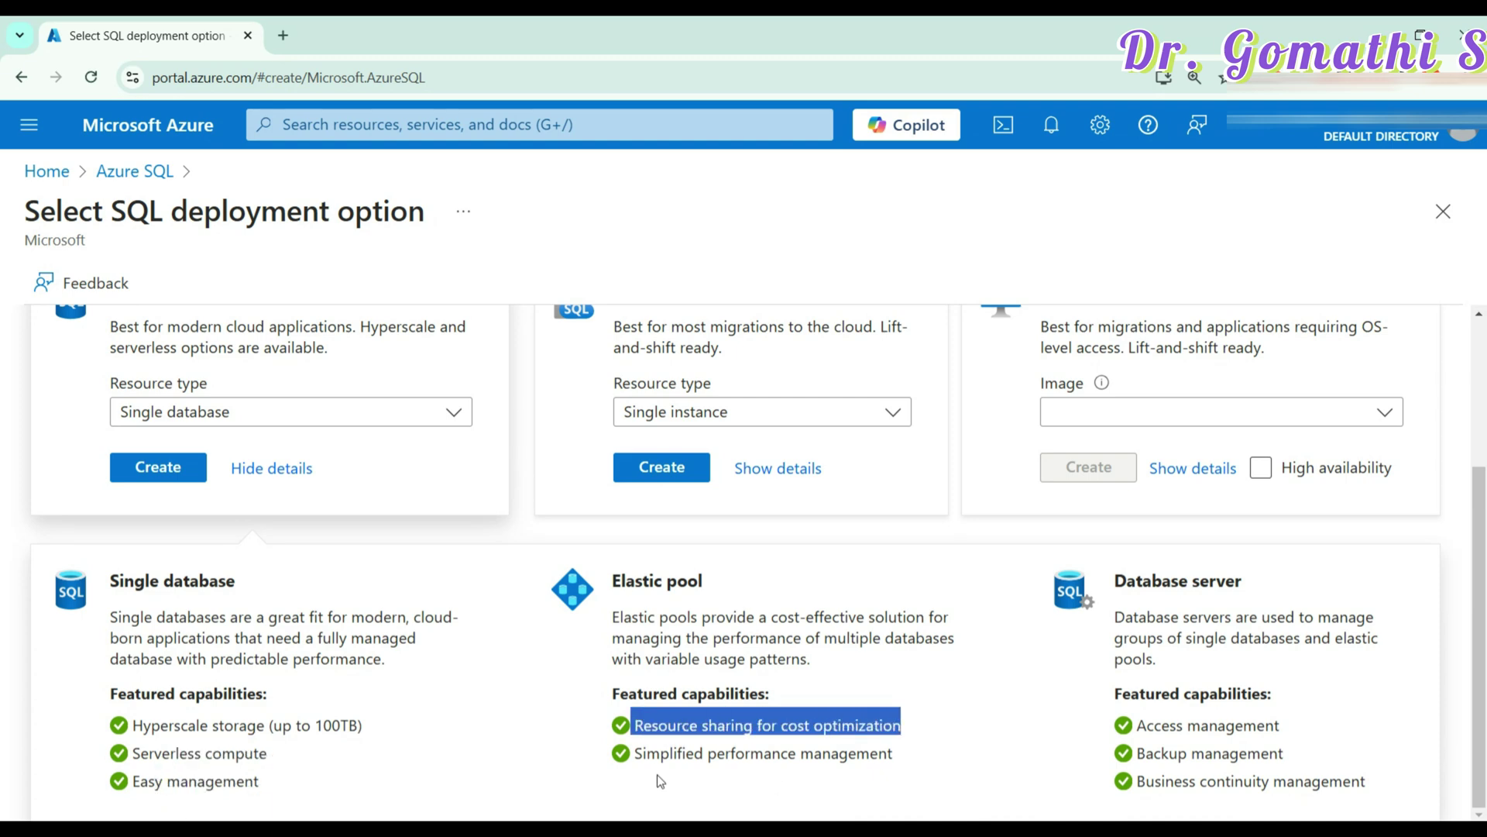
{"action": "left_click", "coordinate": [863, 705]}
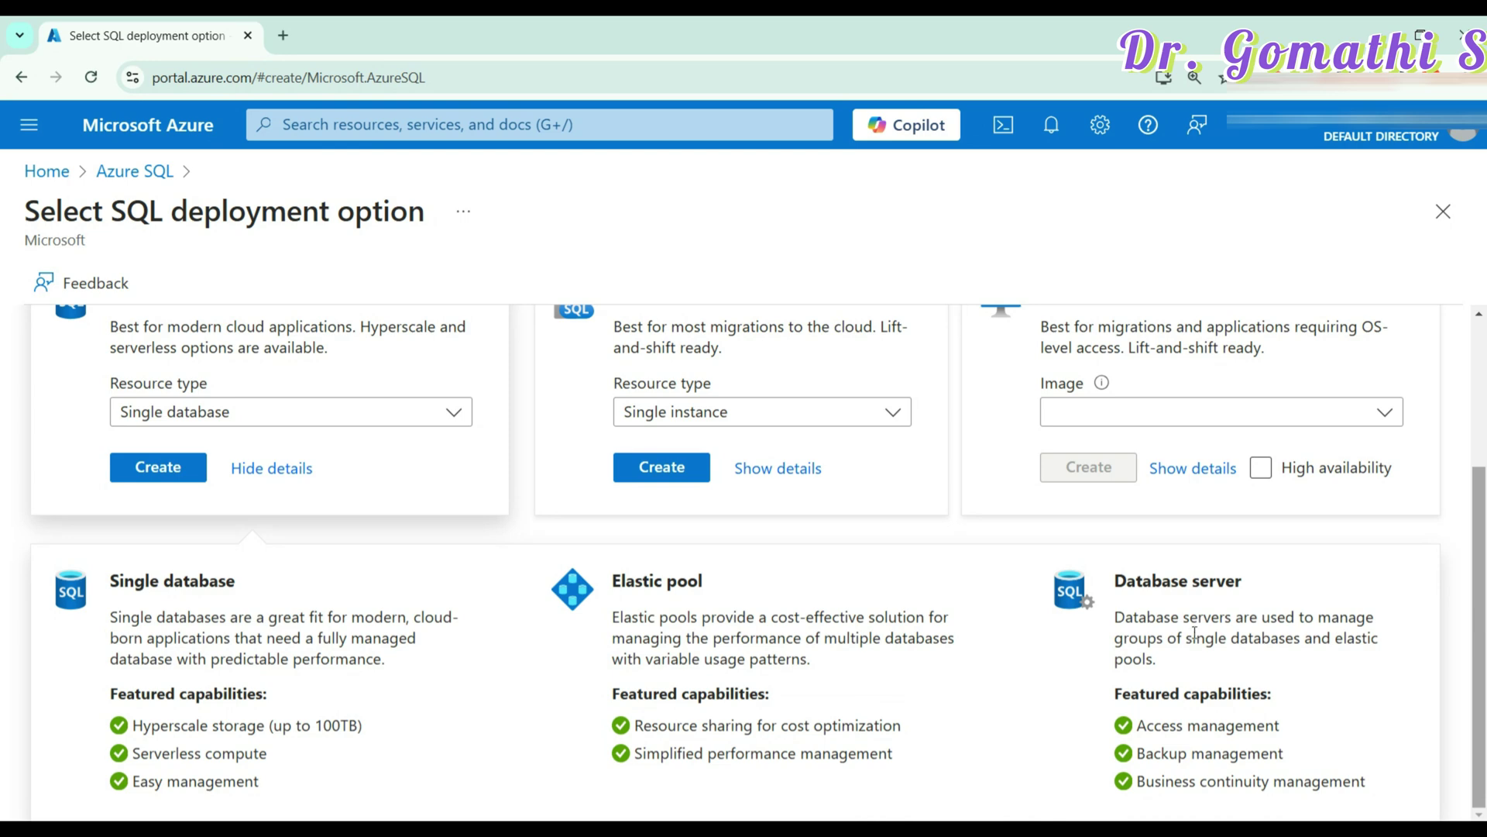
Start creating the single SQL database and go to the database name and server settings
{"action": "left_click", "coordinate": [161, 474]}
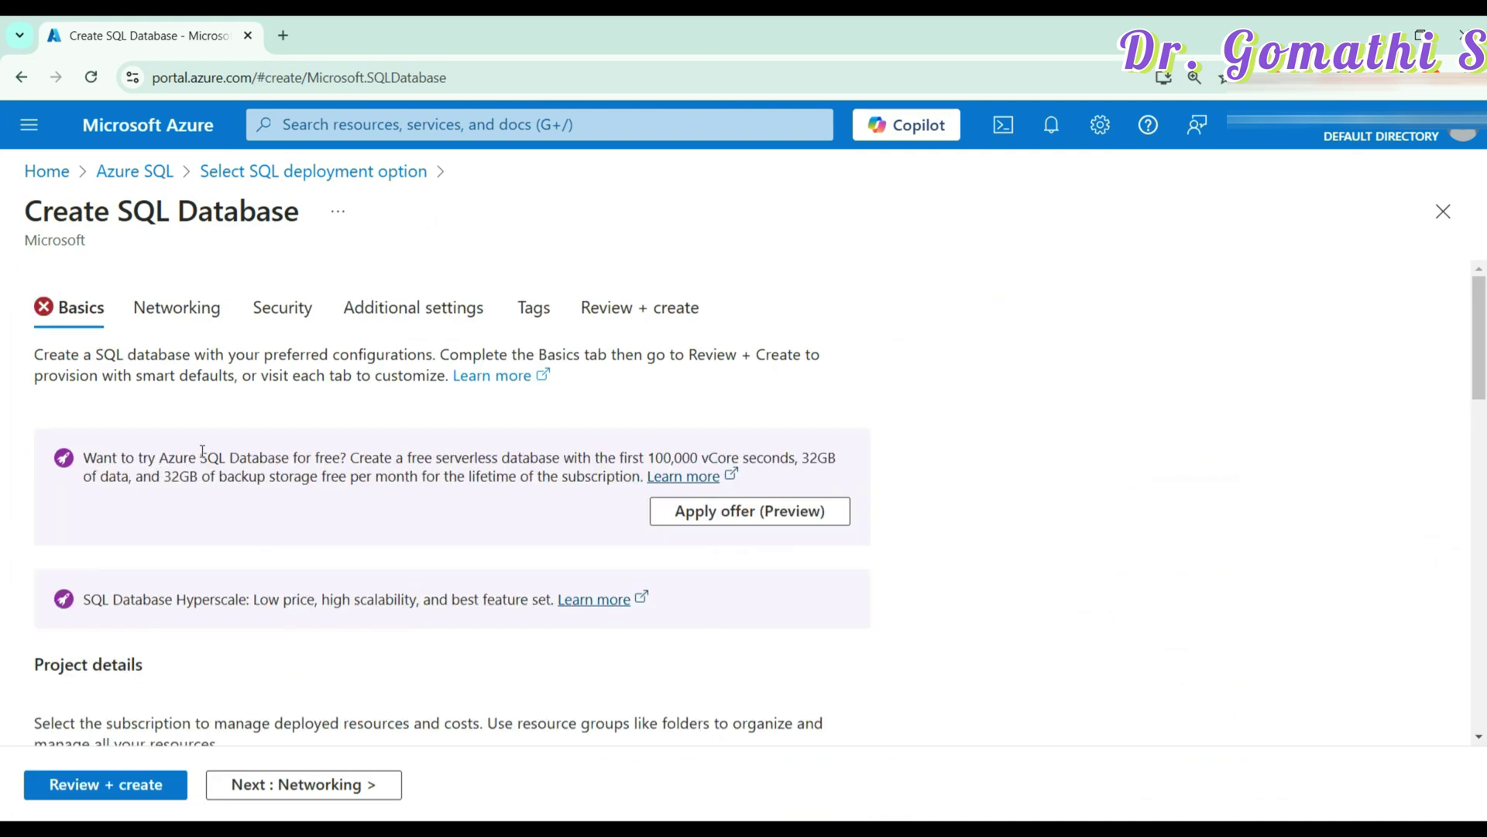
{"action": "scroll", "coordinate": [418, 535], "scroll_direction": "down", "scroll_amount": 5}
{"action": "scroll", "coordinate": [438, 545], "scroll_direction": "down", "scroll_amount": 1}
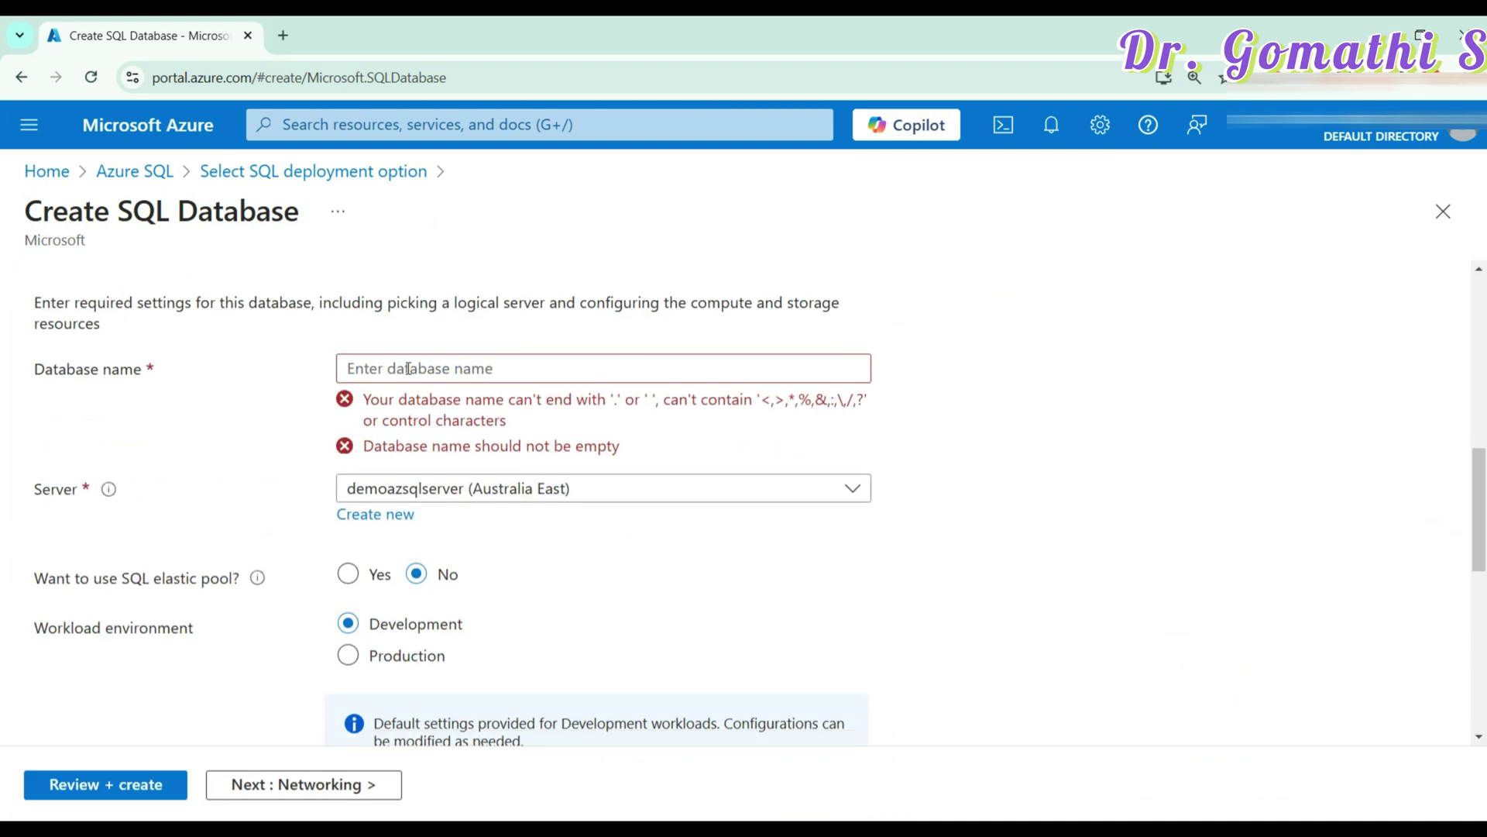
Examine the SQL database form's backup storage redundancy options, available offers and cost summary
{"action": "scroll", "coordinate": [408, 369], "scroll_direction": "down", "scroll_amount": 10}
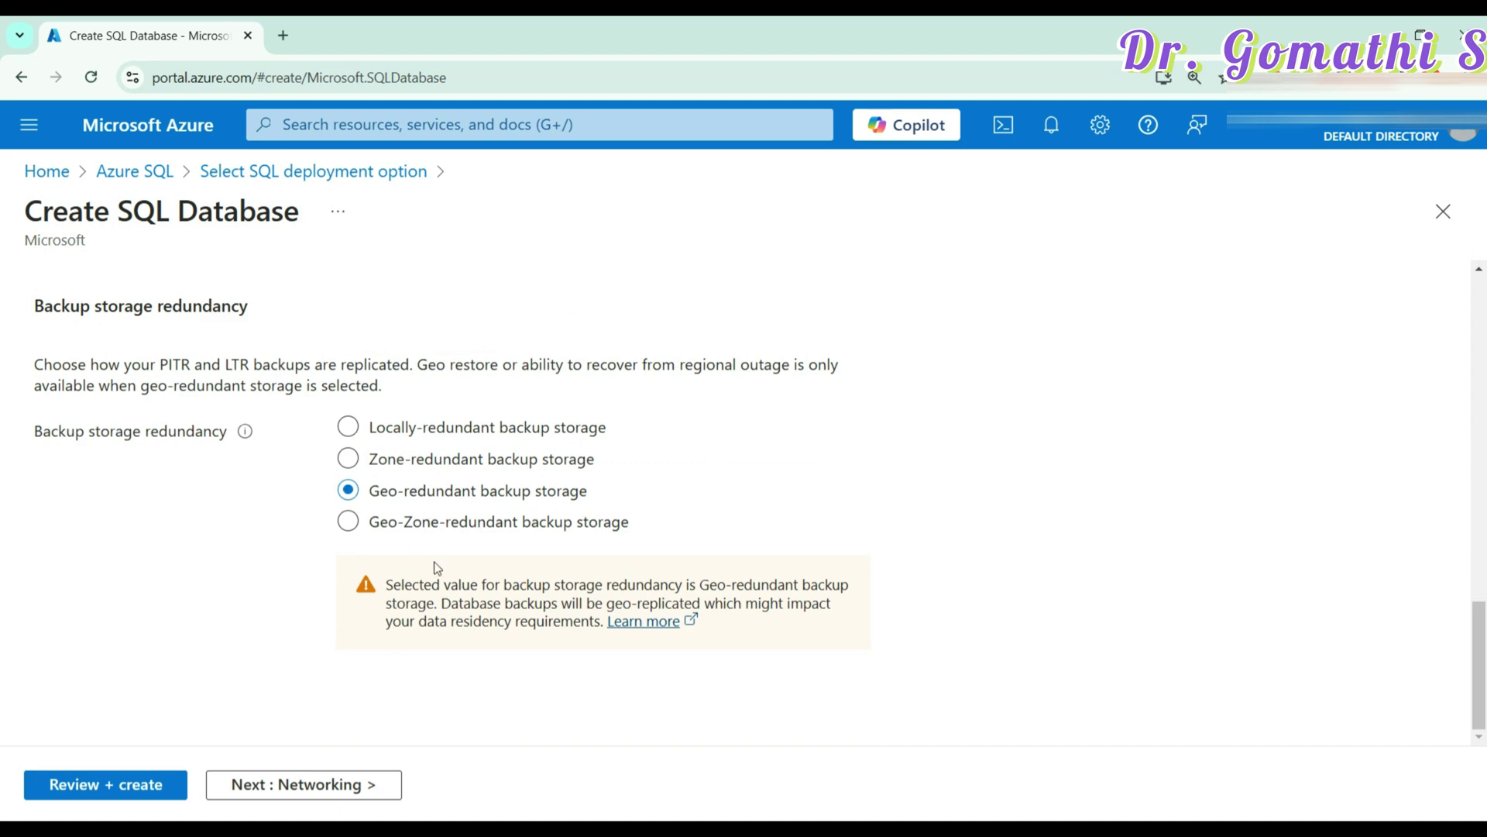
{"action": "scroll", "coordinate": [608, 527], "scroll_direction": "up", "scroll_amount": 3}
{"action": "scroll", "coordinate": [429, 457], "scroll_direction": "up", "scroll_amount": 10}
{"action": "scroll", "coordinate": [460, 458], "scroll_direction": "down", "scroll_amount": 3}
{"action": "scroll", "coordinate": [444, 469], "scroll_direction": "up", "scroll_amount": 1}
{"action": "scroll", "coordinate": [444, 470], "scroll_direction": "up", "scroll_amount": 4}
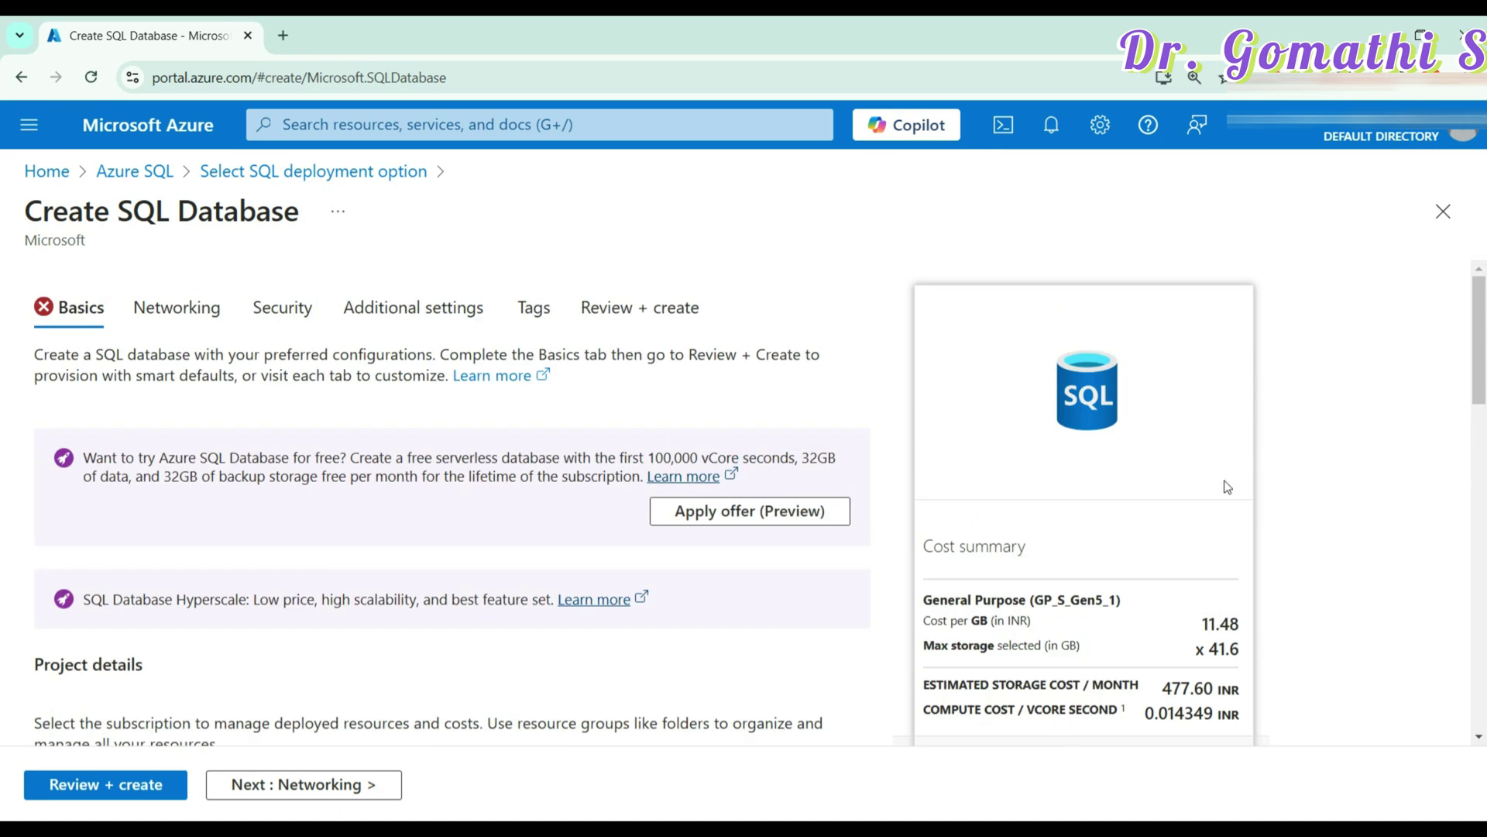
{"action": "mouse_move", "coordinate": [1481, 330]}
{"action": "left_mouse_down"}
{"action": "mouse_move", "coordinate": [1482, 362]}
{"action": "mouse_move", "coordinate": [1482, 349]}
{"action": "left_mouse_up"}
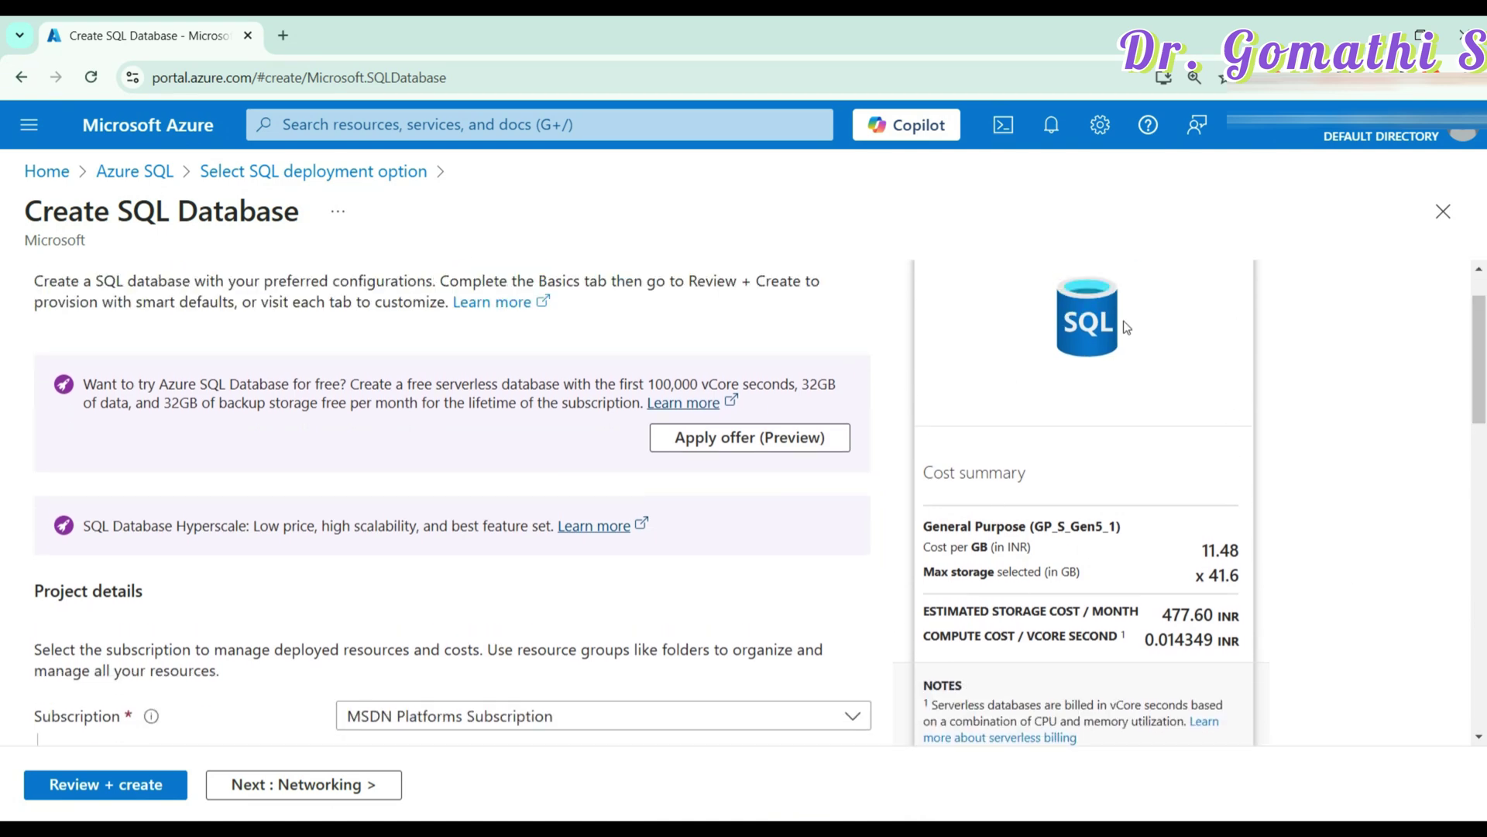
{"action": "scroll", "coordinate": [1300, 589], "scroll_direction": "down", "scroll_amount": 1}
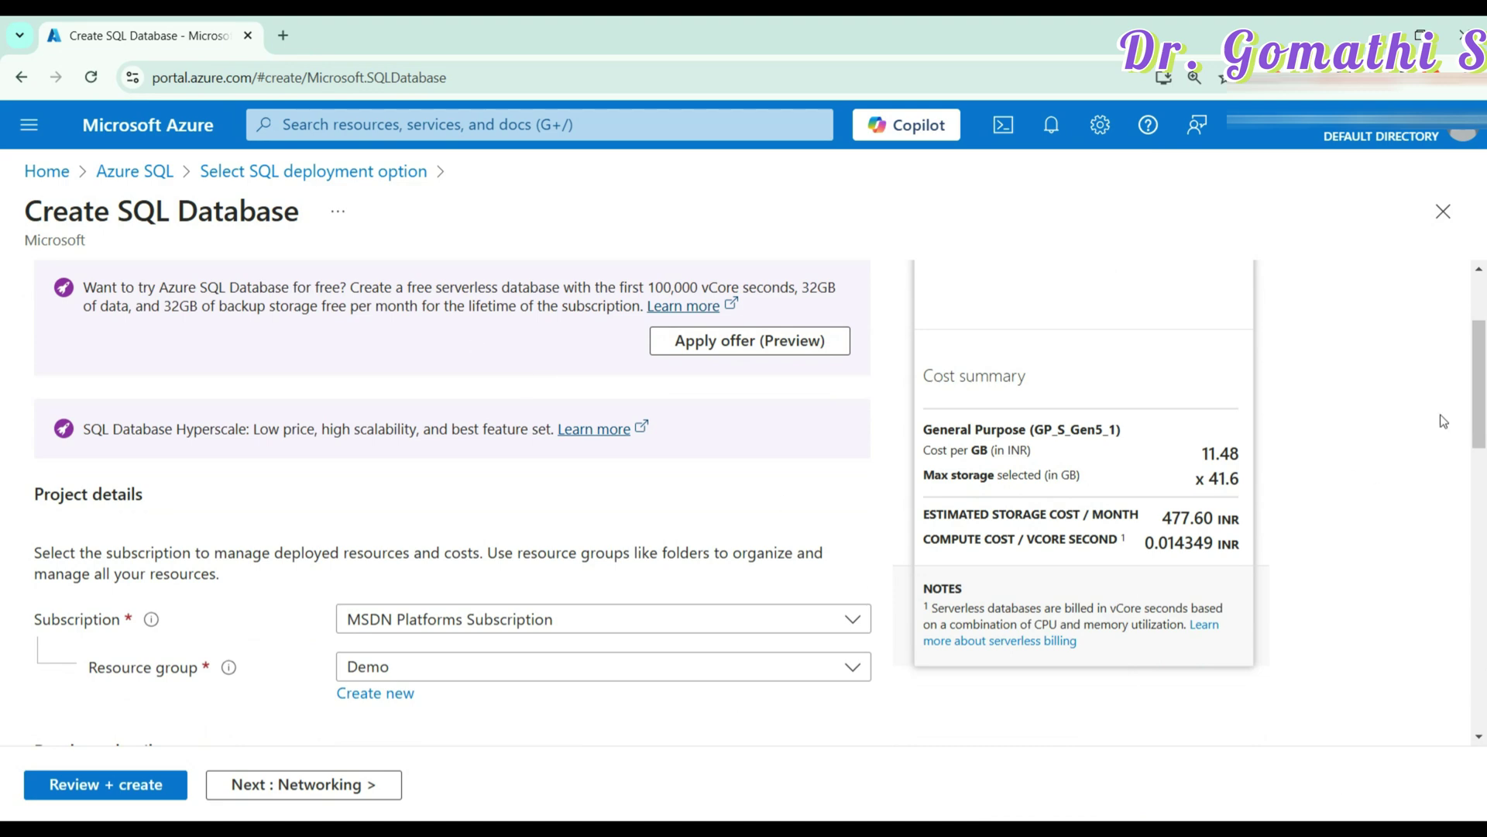
Examine the resource group choices and the database name and server settings, including the existing server options
{"action": "scroll", "coordinate": [1444, 420], "scroll_direction": "down", "scroll_amount": 3}
{"action": "left_click", "coordinate": [486, 378]}
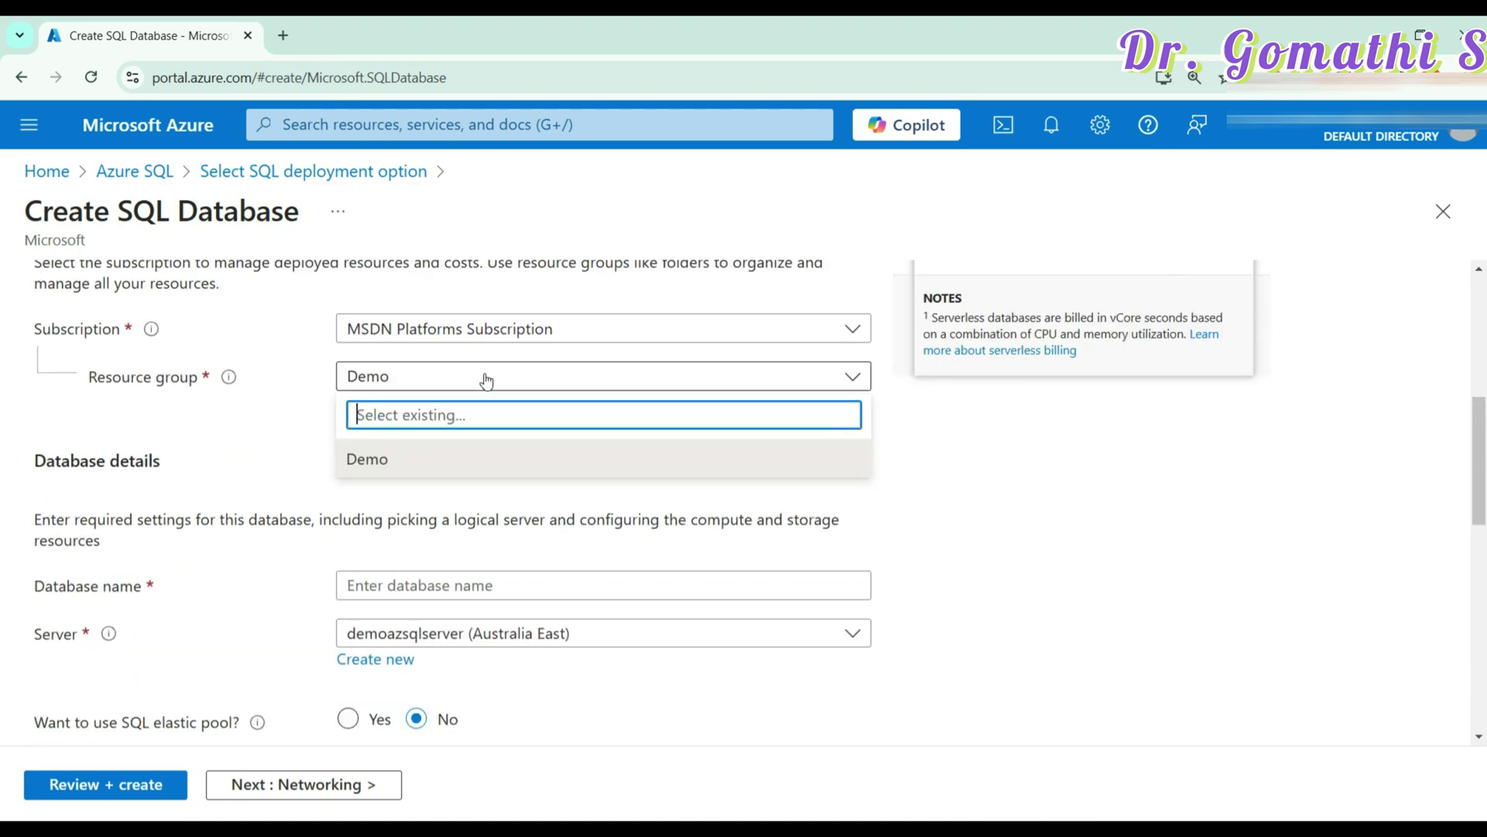
{"action": "left_click", "coordinate": [476, 373]}
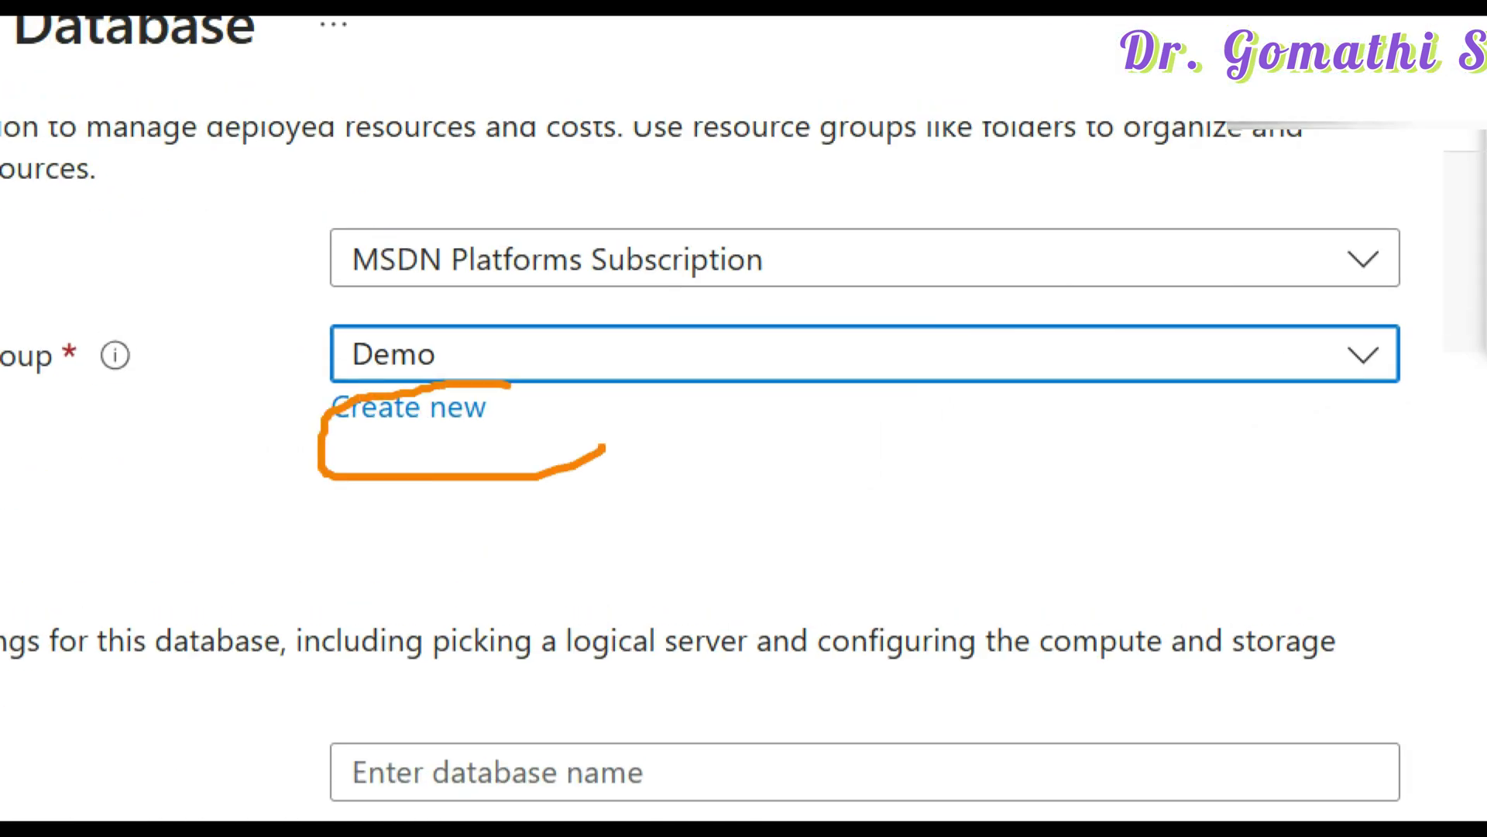
{"action": "scroll", "coordinate": [184, 446], "scroll_direction": "down", "scroll_amount": 3}
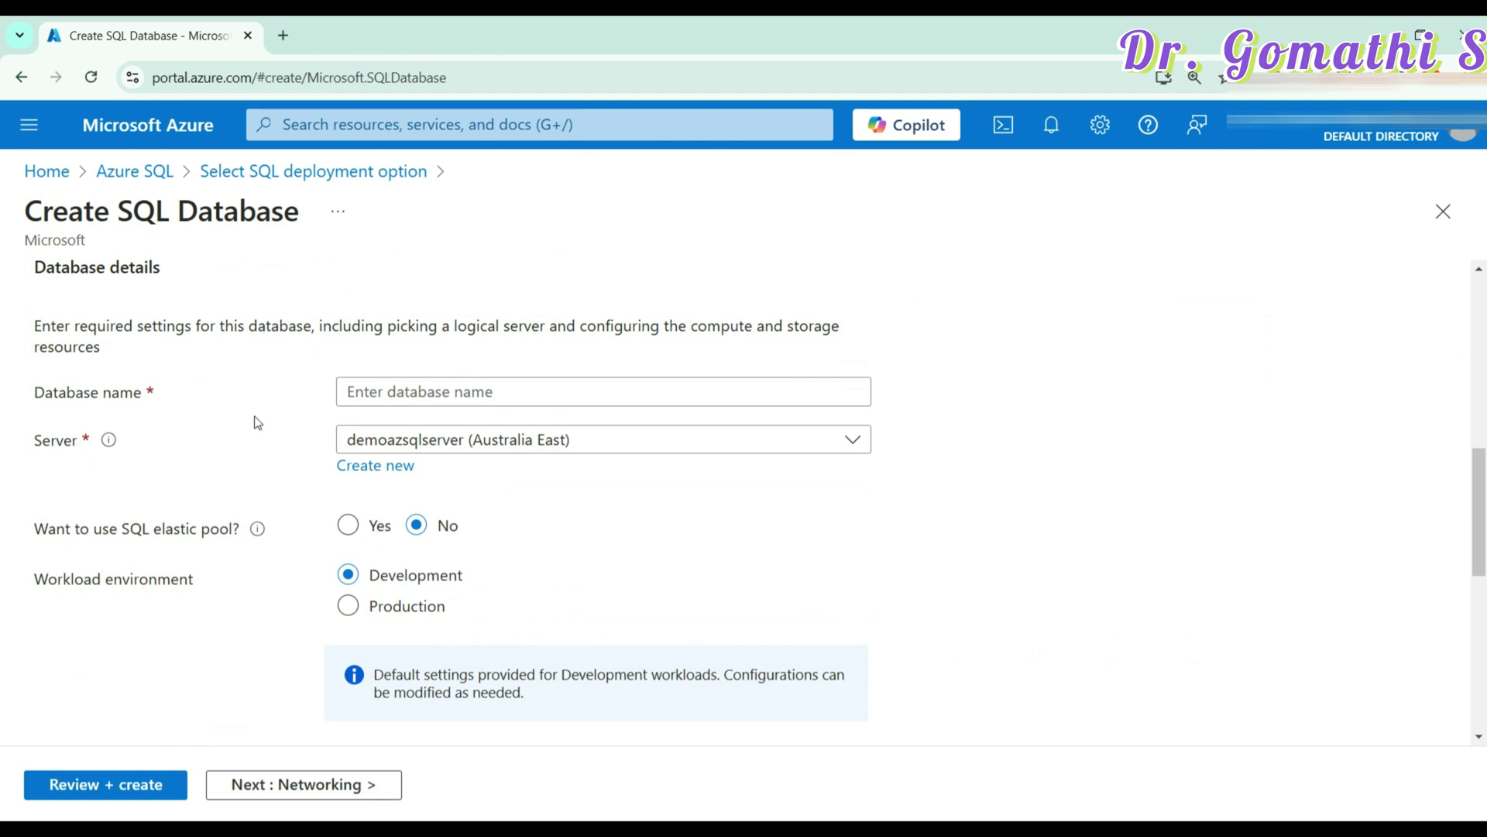
{"action": "left_click", "coordinate": [372, 392]}
{"action": "left_click", "coordinate": [388, 436]}
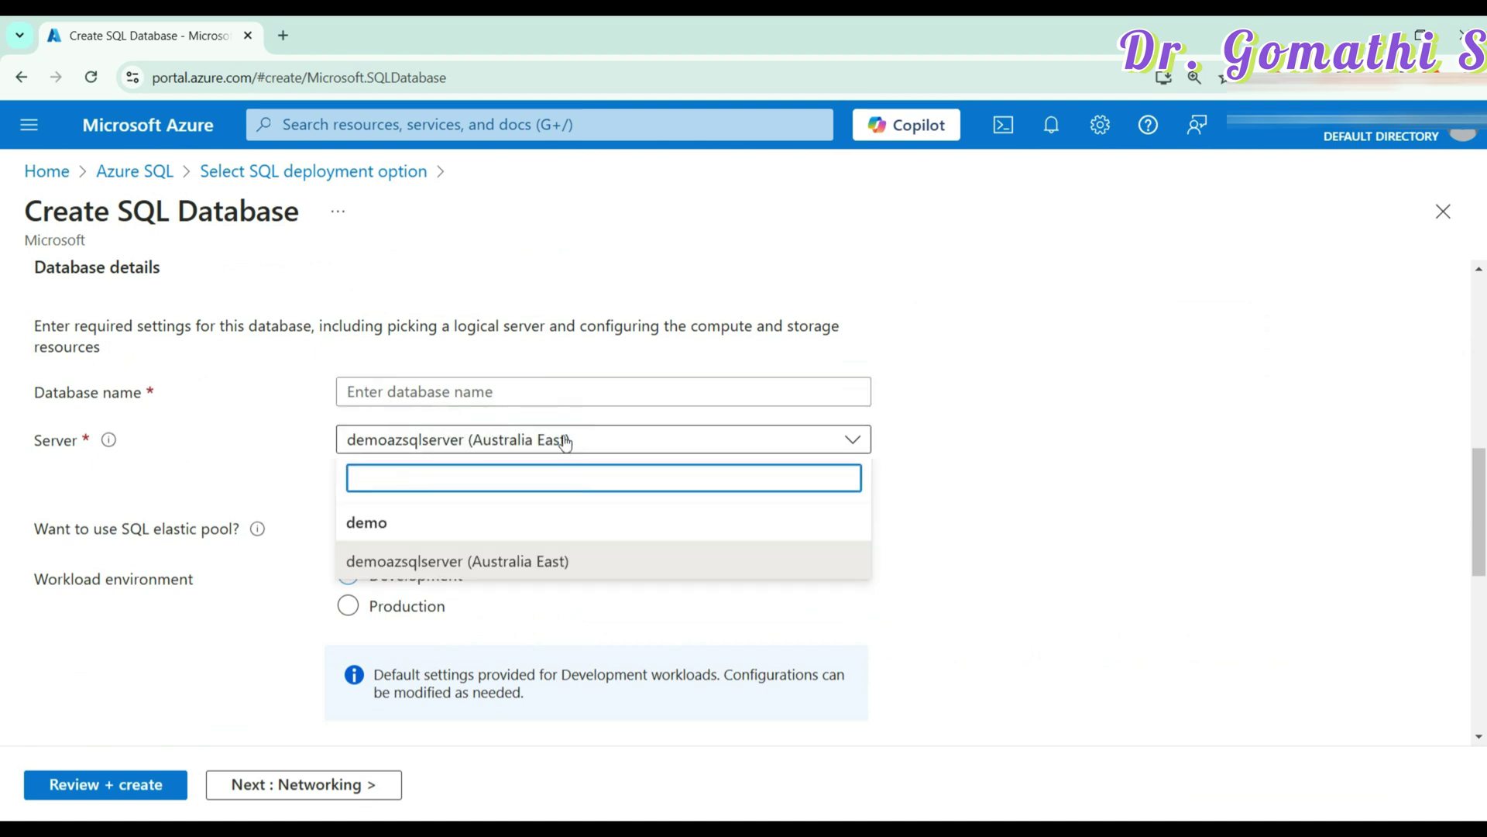
{"action": "left_click", "coordinate": [982, 437]}
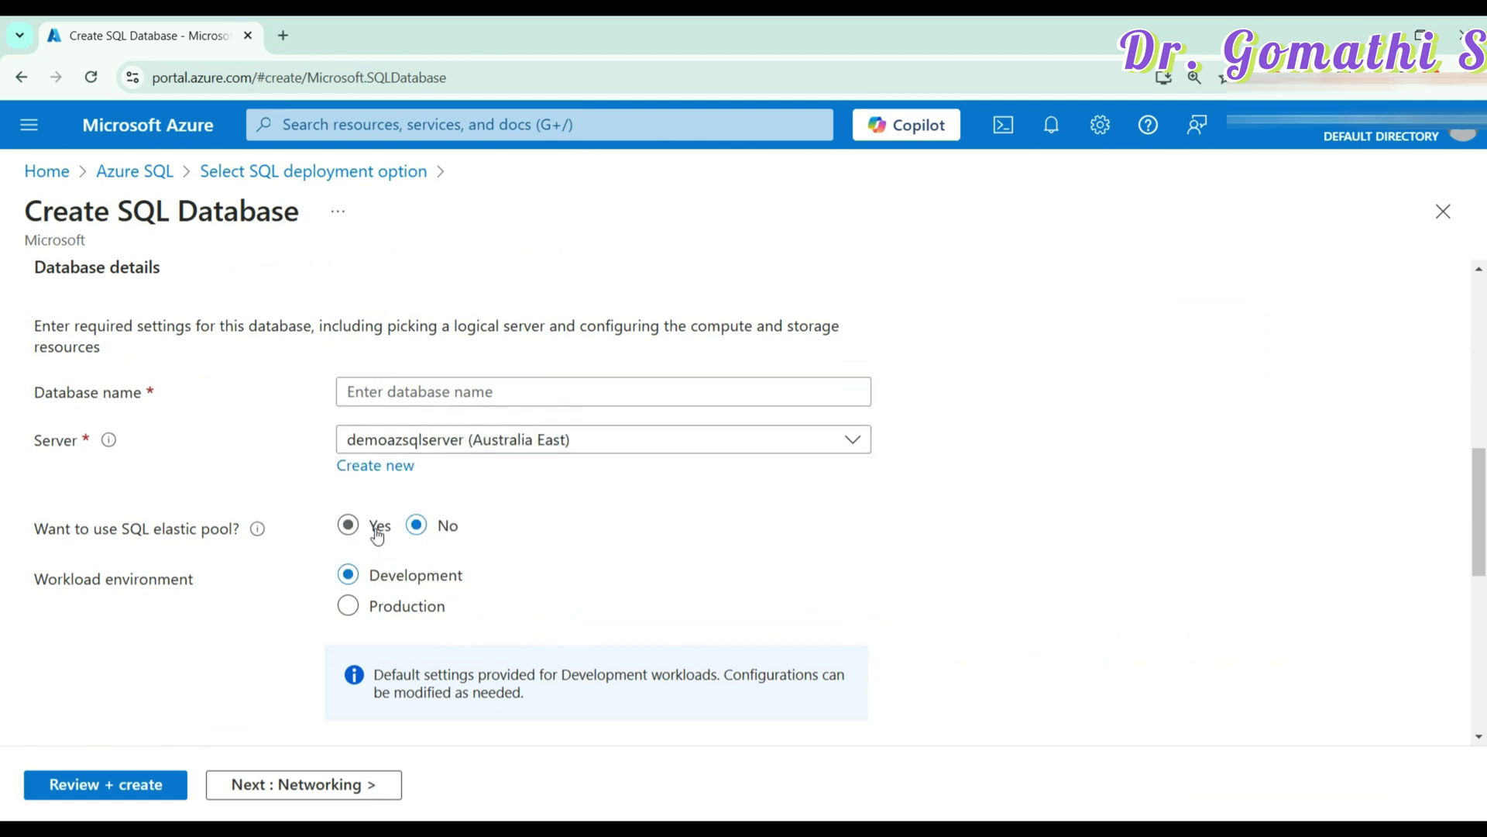
Review the elastic pool and workload environment settings, and open the database configuration for compute and storage
{"action": "left_click_drag", "start_coordinate": [36, 530], "coordinate": [232, 534]}
{"action": "scroll", "coordinate": [729, 525], "scroll_direction": "down", "scroll_amount": 3}
{"action": "left_click_drag", "start_coordinate": [32, 385], "coordinate": [417, 405]}
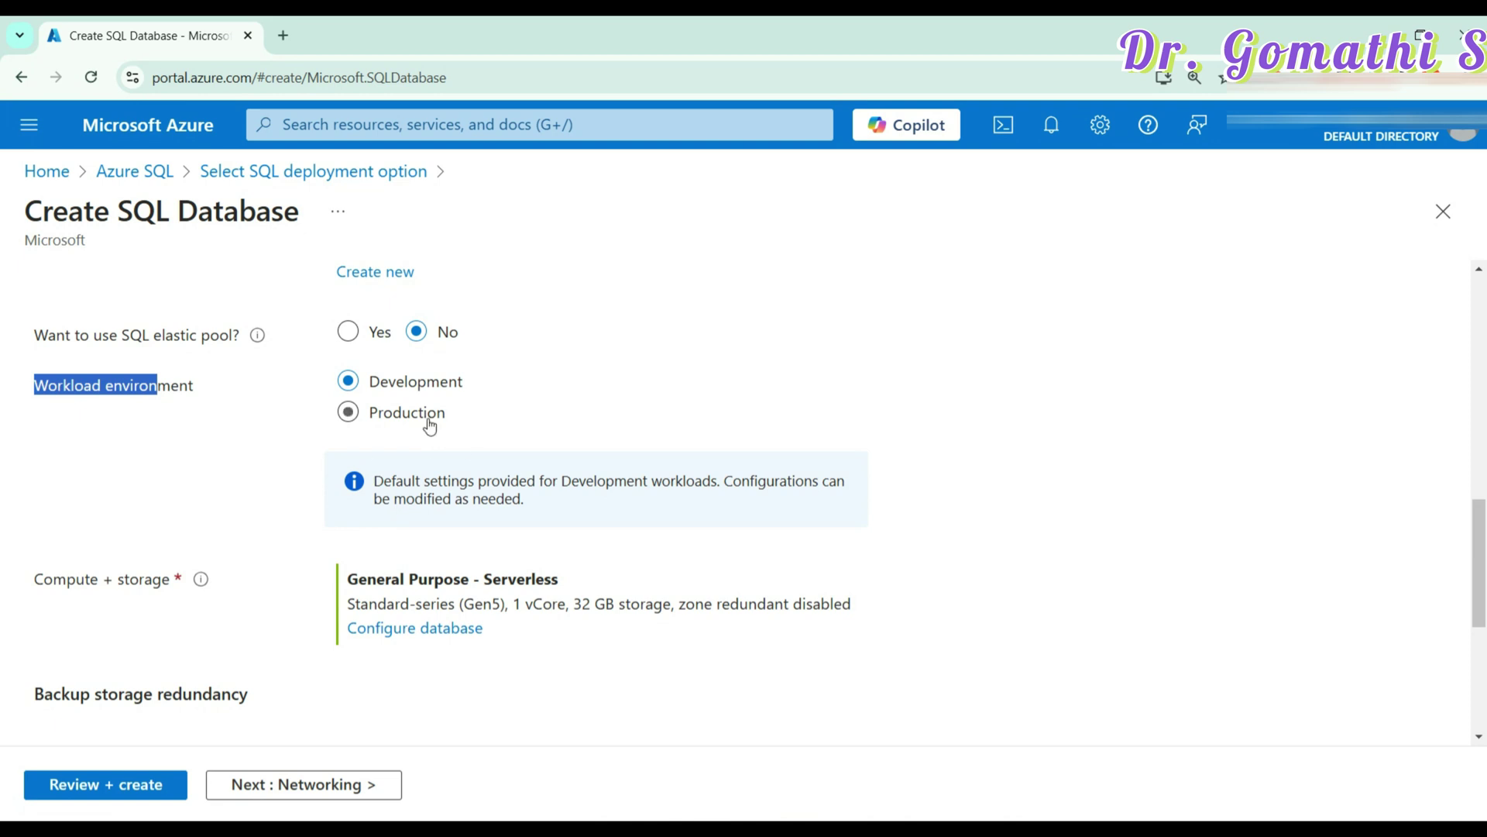
{"action": "scroll", "coordinate": [617, 445], "scroll_direction": "down", "scroll_amount": 3}
{"action": "left_click_drag", "start_coordinate": [24, 392], "coordinate": [231, 389]}
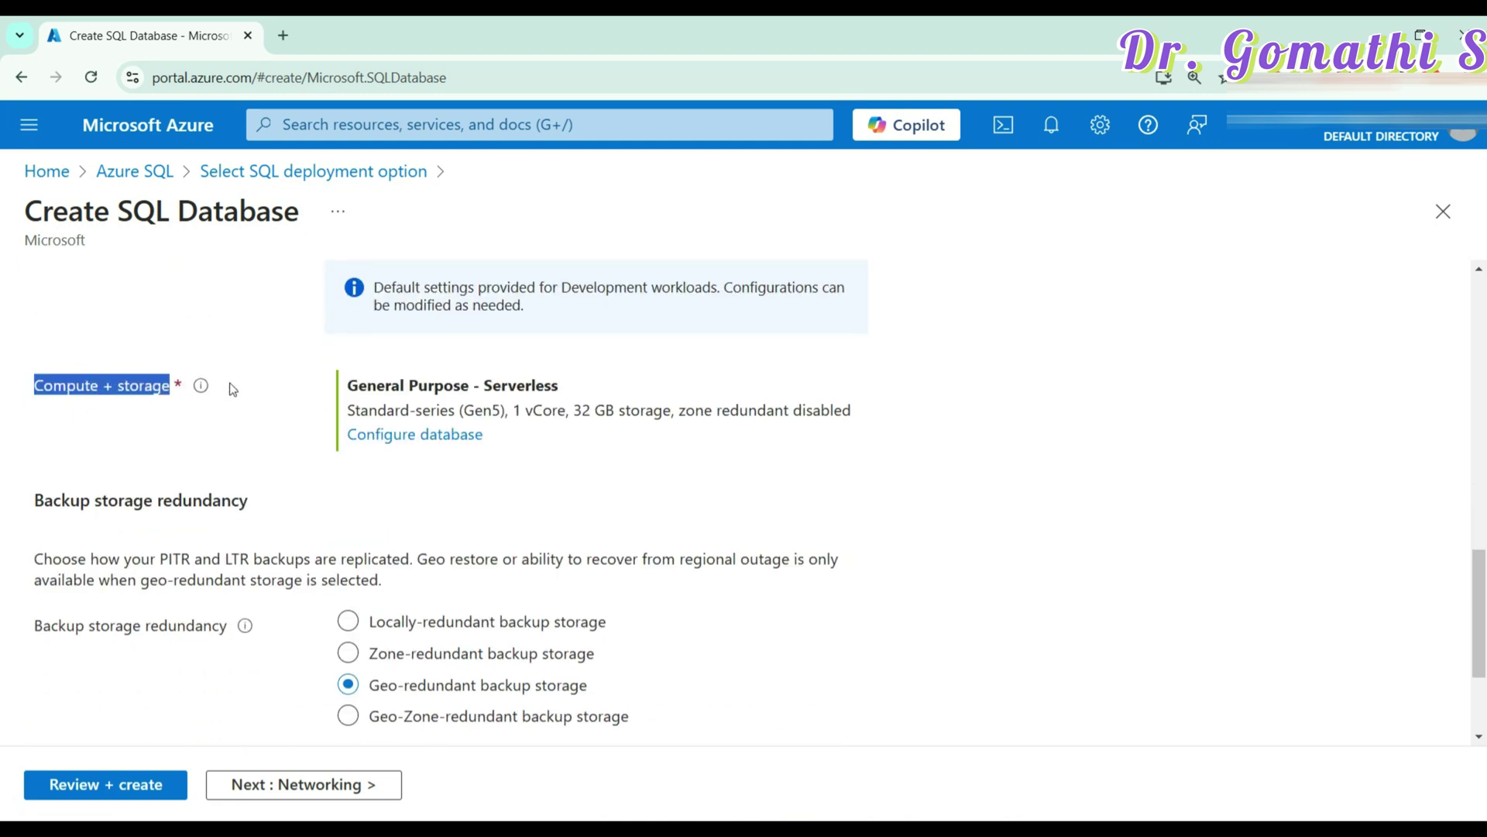
{"action": "left_click", "coordinate": [389, 435]}
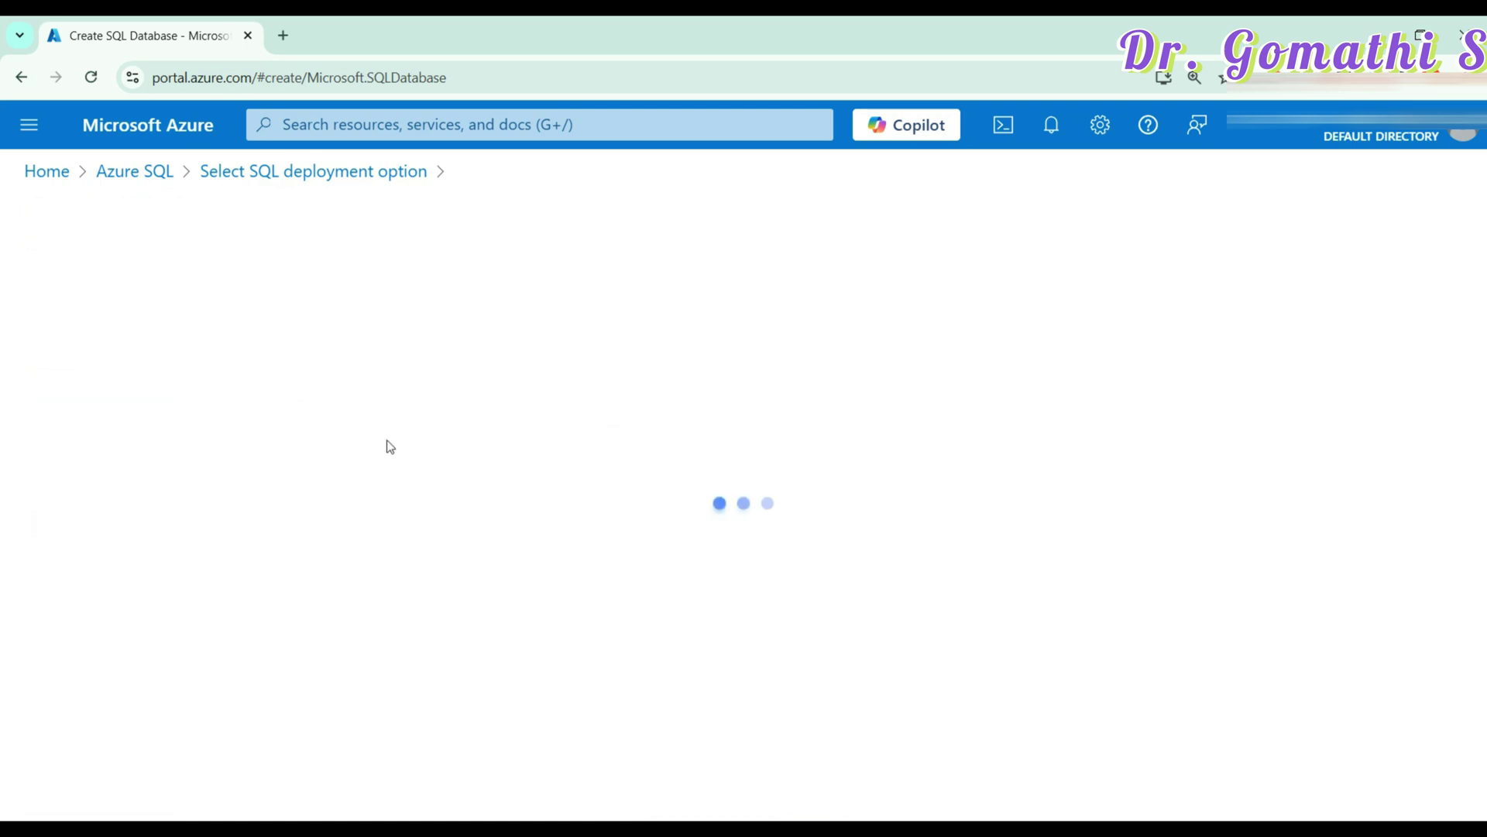
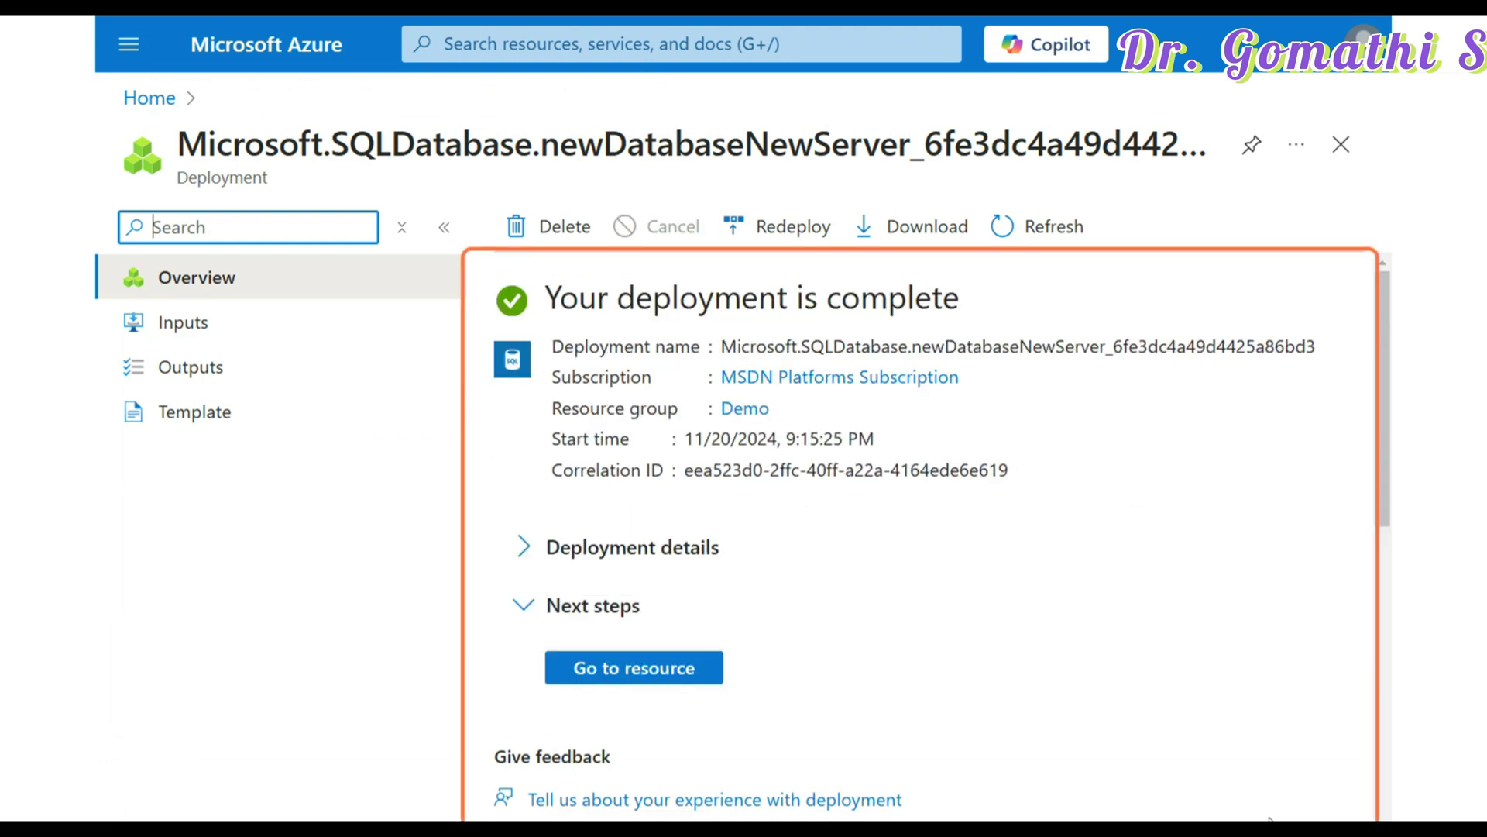
Switch to Microsoft Whiteboard, draw a check mark over the Create Azure SQL Database step and return to the slide show
{"action": "scroll", "coordinate": [1270, 819], "scroll_direction": "down", "scroll_amount": 3}
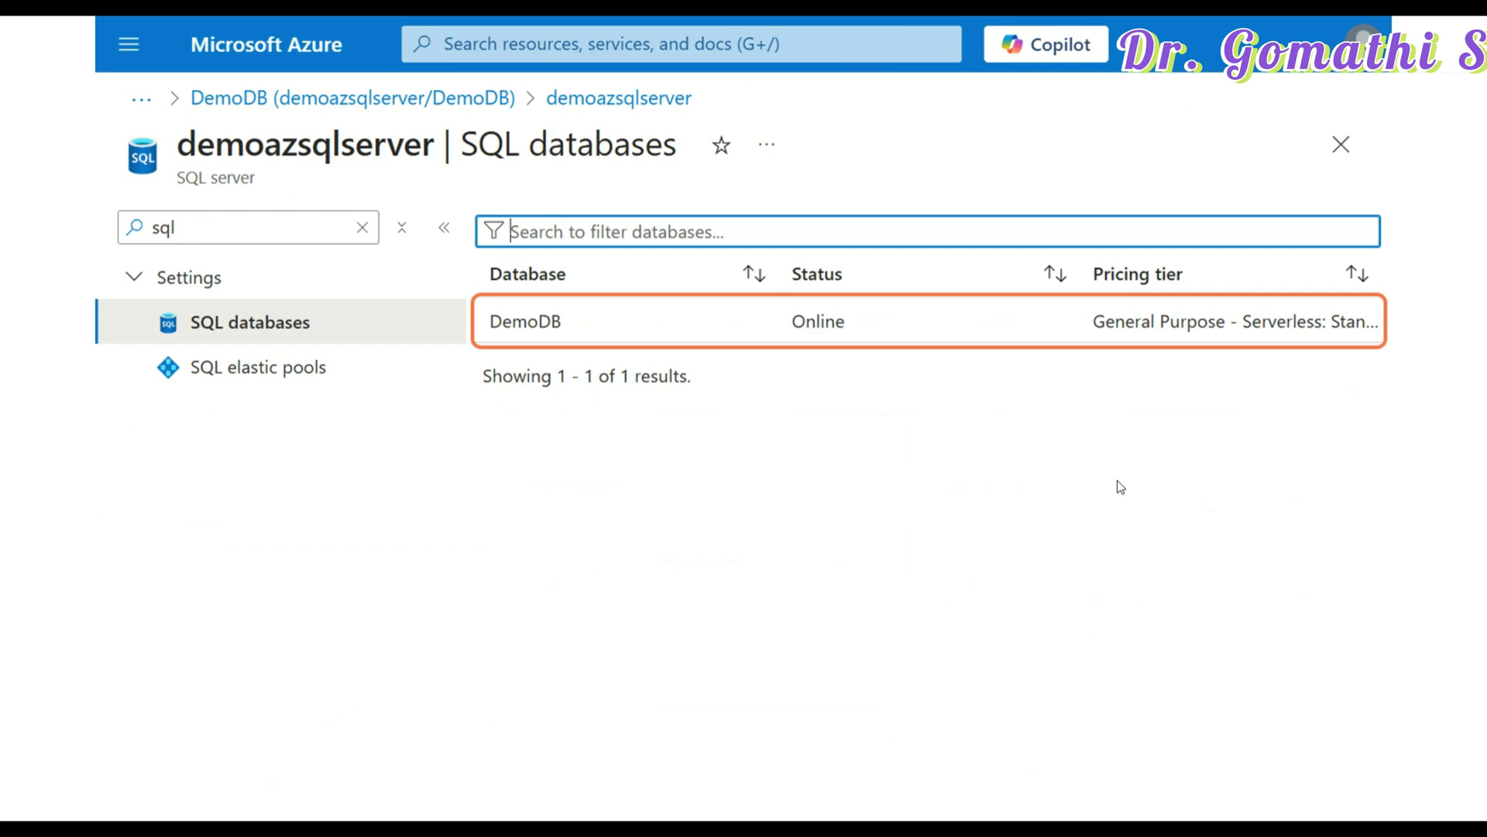
{"action": "key", "text": "alt+Tab"}
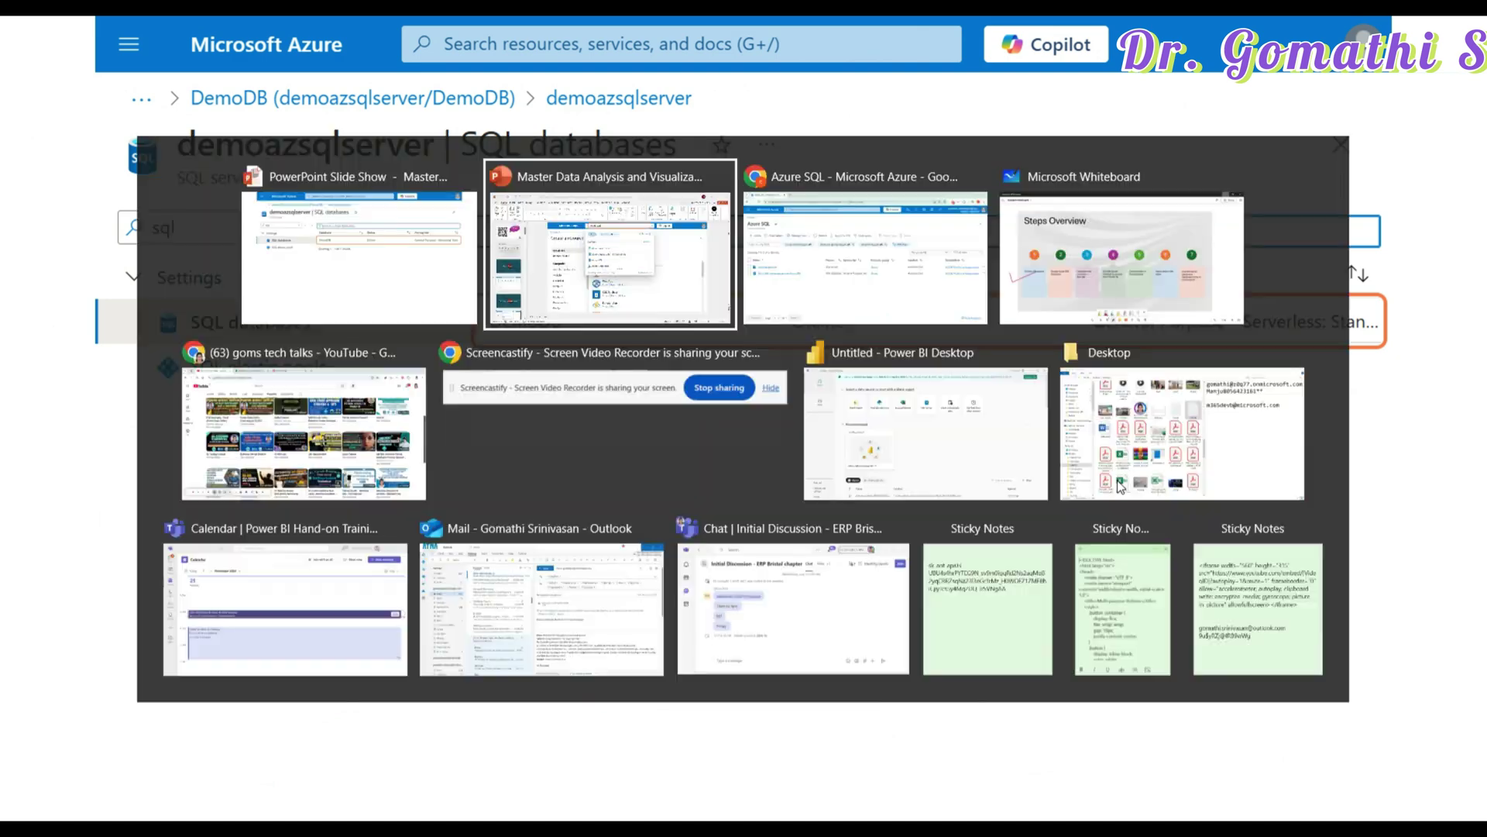
{"action": "key", "text": "alt+Tab"}
{"action": "key", "text": "alt+Tab"}
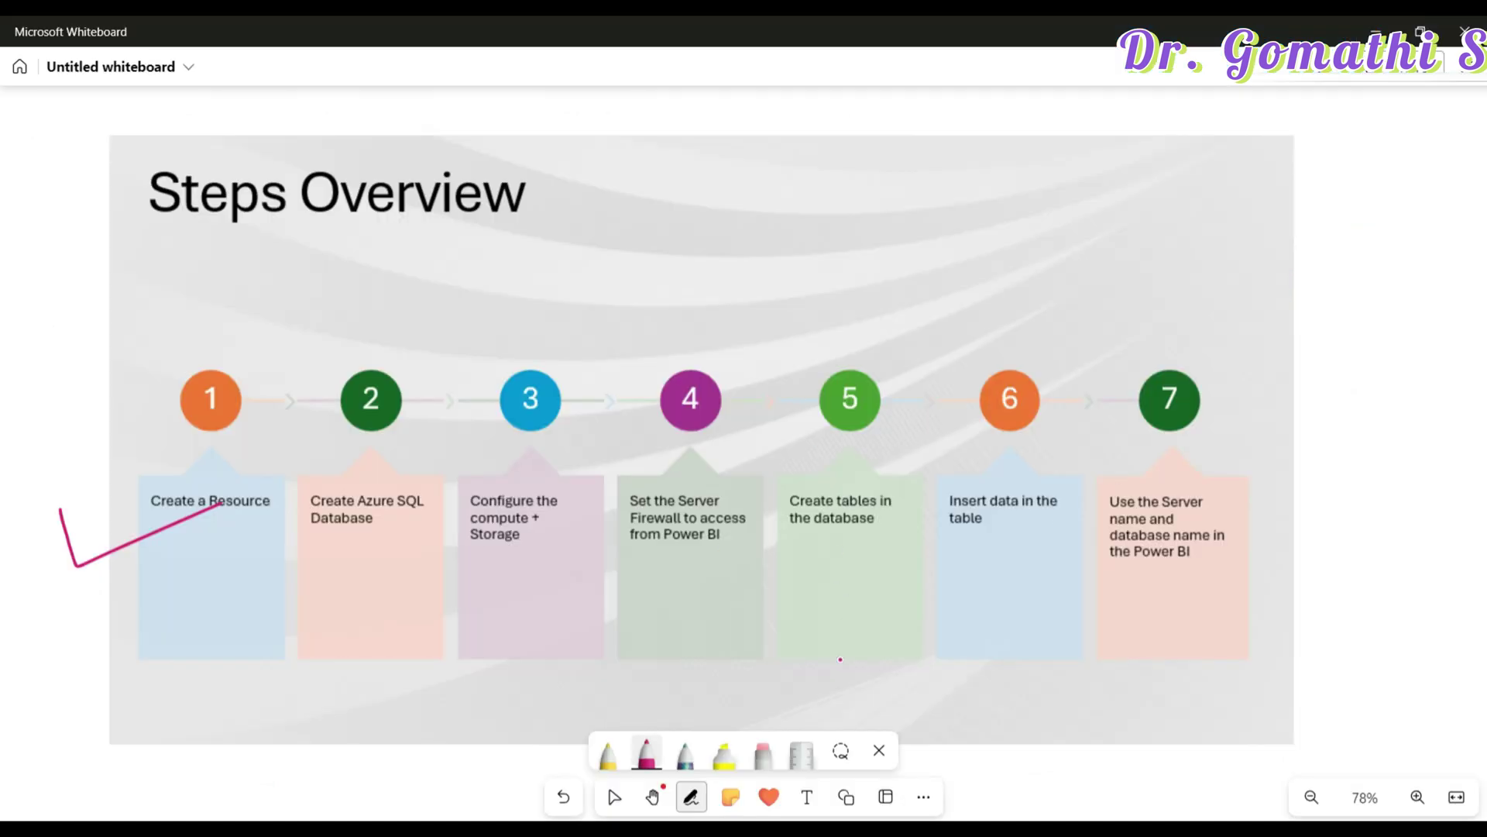
{"action": "mouse_move", "coordinate": [297, 526]}
{"action": "left_mouse_down"}
{"action": "mouse_move", "coordinate": [380, 507]}
{"action": "mouse_move", "coordinate": [457, 577]}
{"action": "mouse_move", "coordinate": [491, 547]}
{"action": "left_mouse_up"}
{"action": "key", "text": "alt+Tab"}
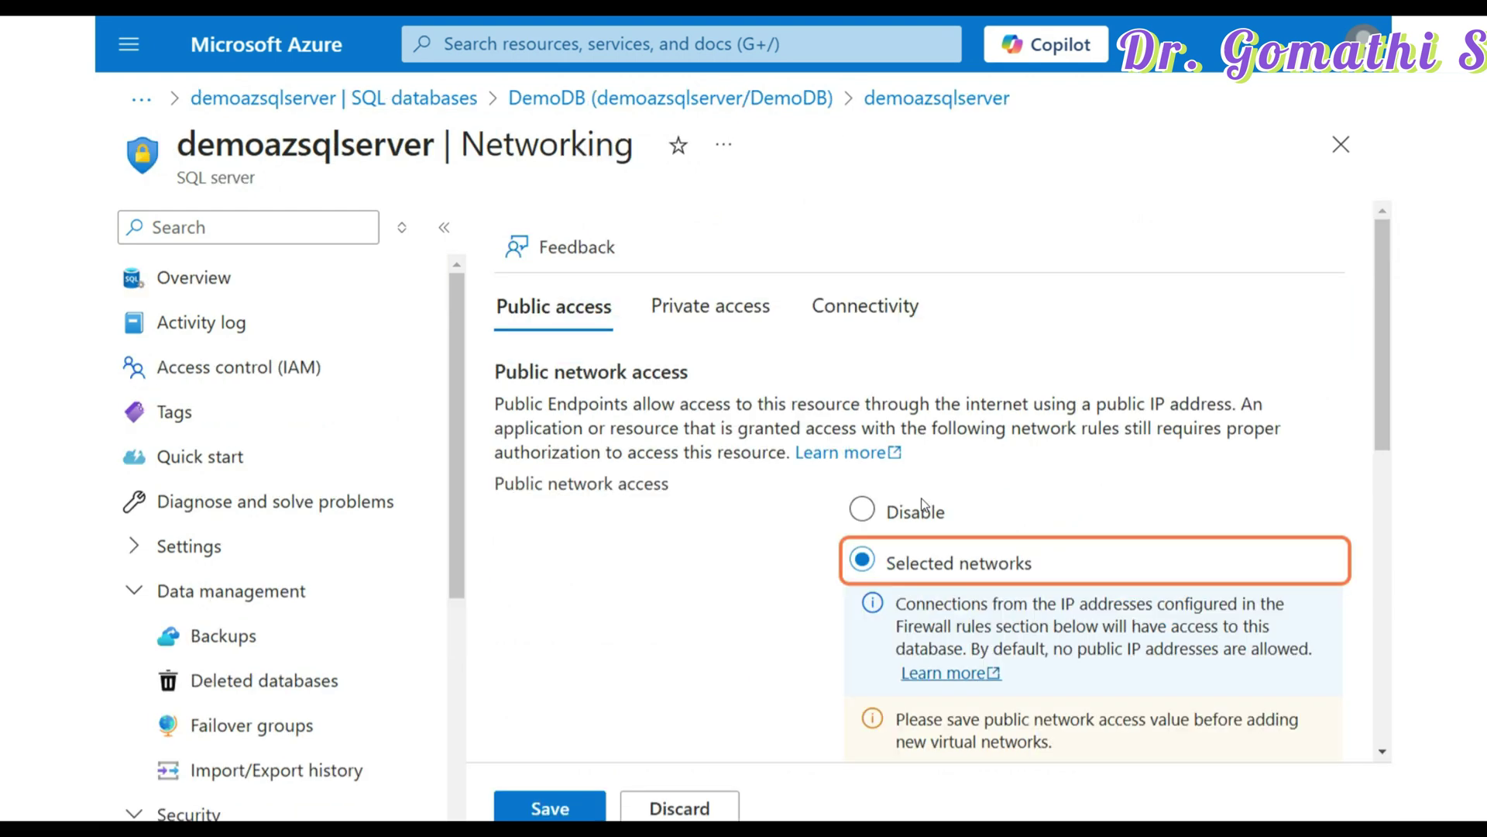
Switch to the Azure portal in the browser and open the DemoDB database
{"action": "scroll", "coordinate": [922, 505], "scroll_direction": "down", "scroll_amount": 10}
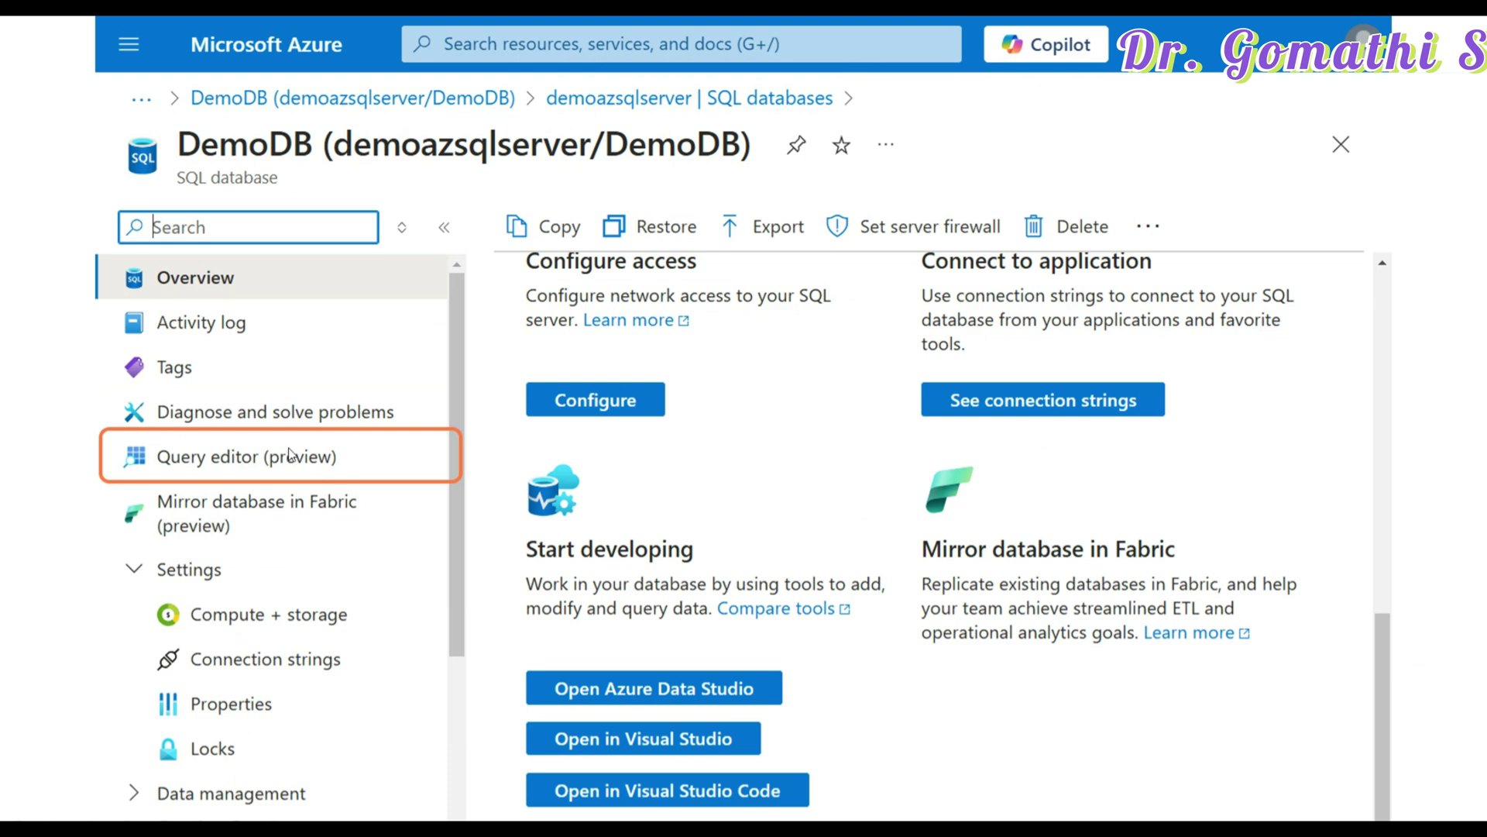
{"action": "key", "text": "alt+Tab"}
{"action": "key", "text": "alt+Tab"}
{"action": "key", "text": "alt+Tab"}
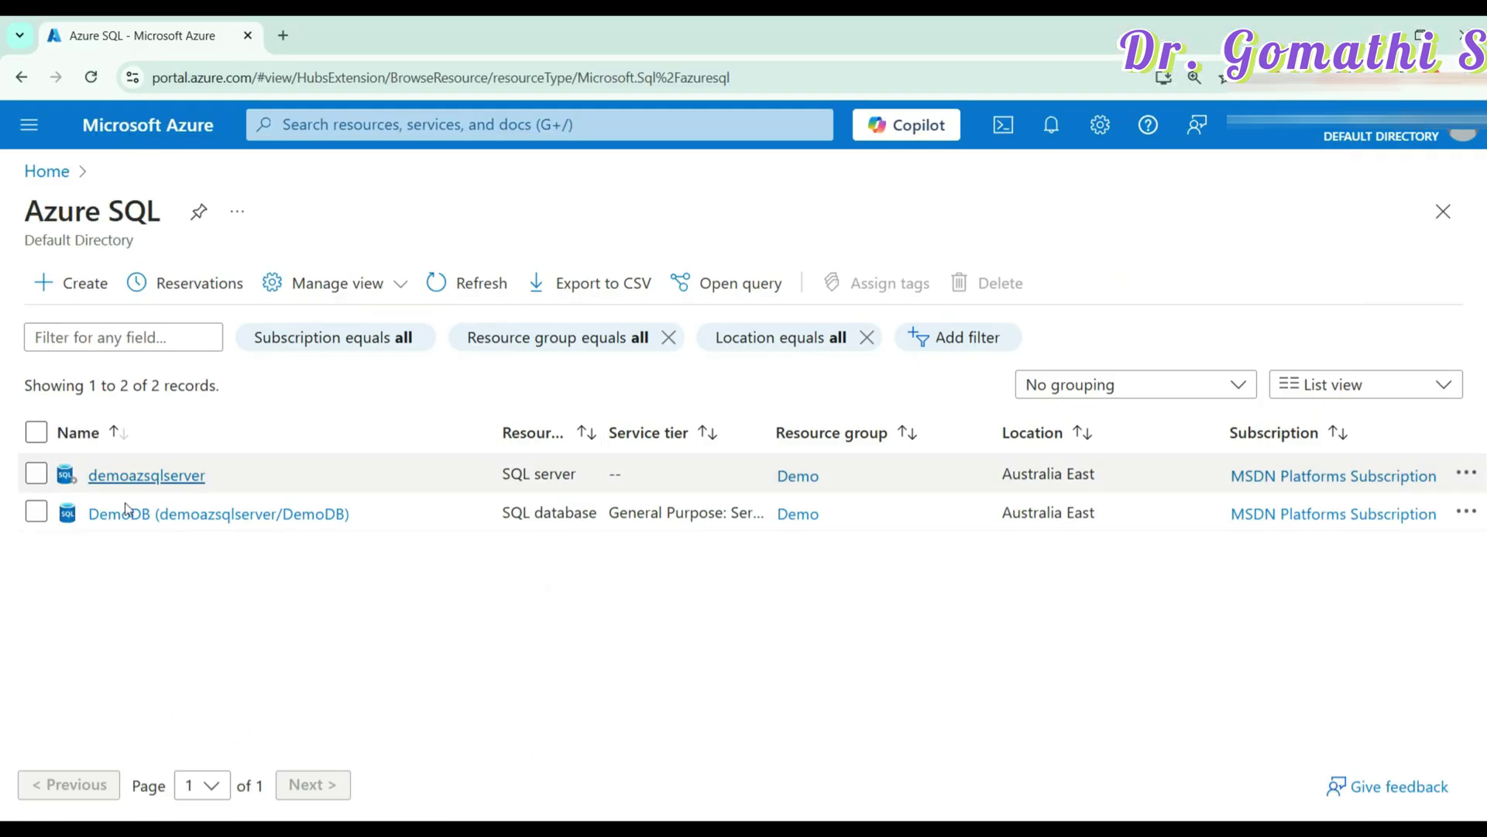
{"action": "left_click", "coordinate": [148, 519]}
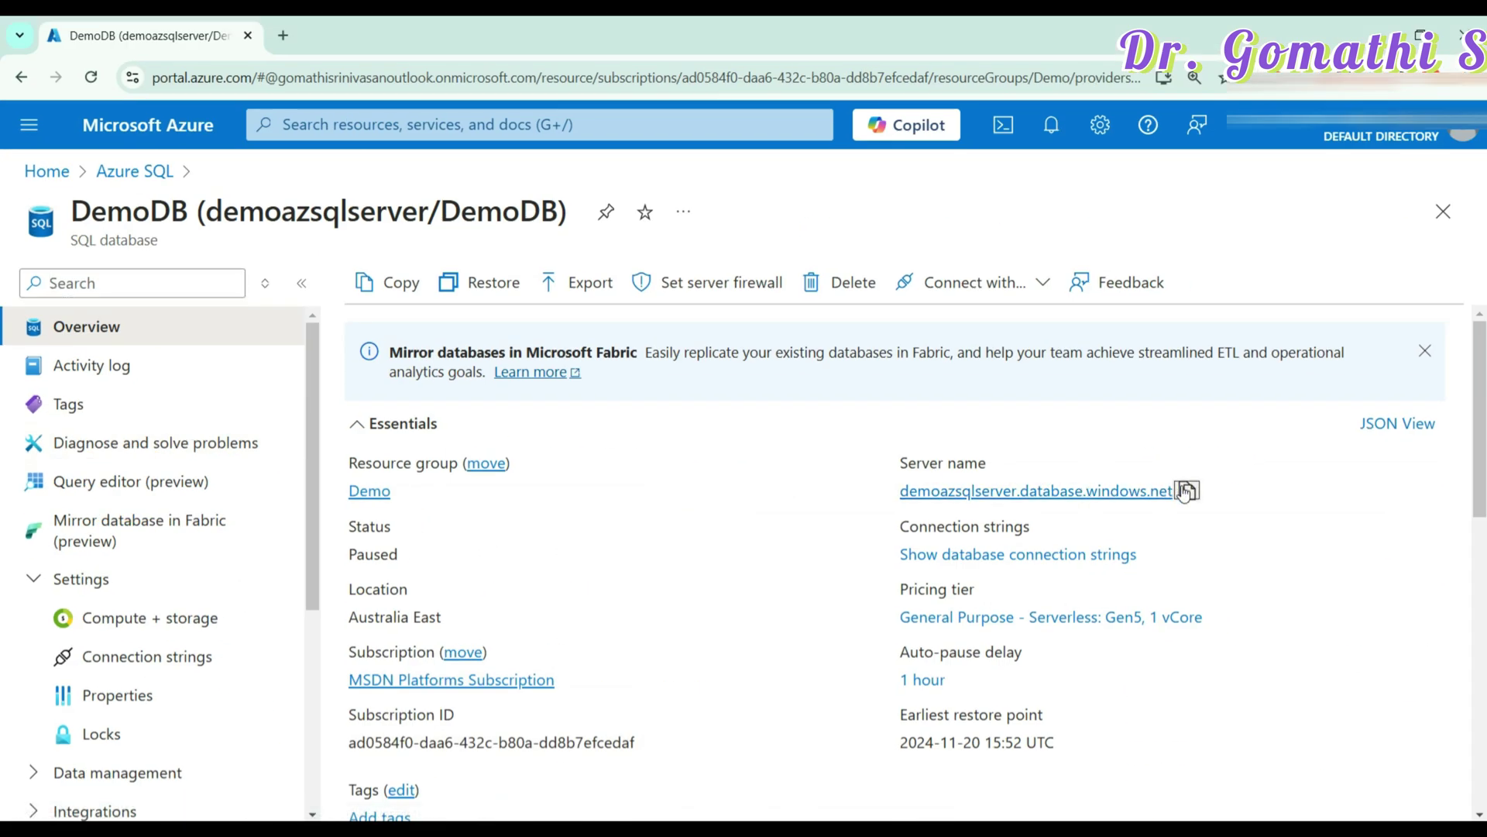
Sign in to DemoDB's query editor with Microsoft Entra authentication and list the database's tables
{"action": "left_click", "coordinate": [100, 489]}
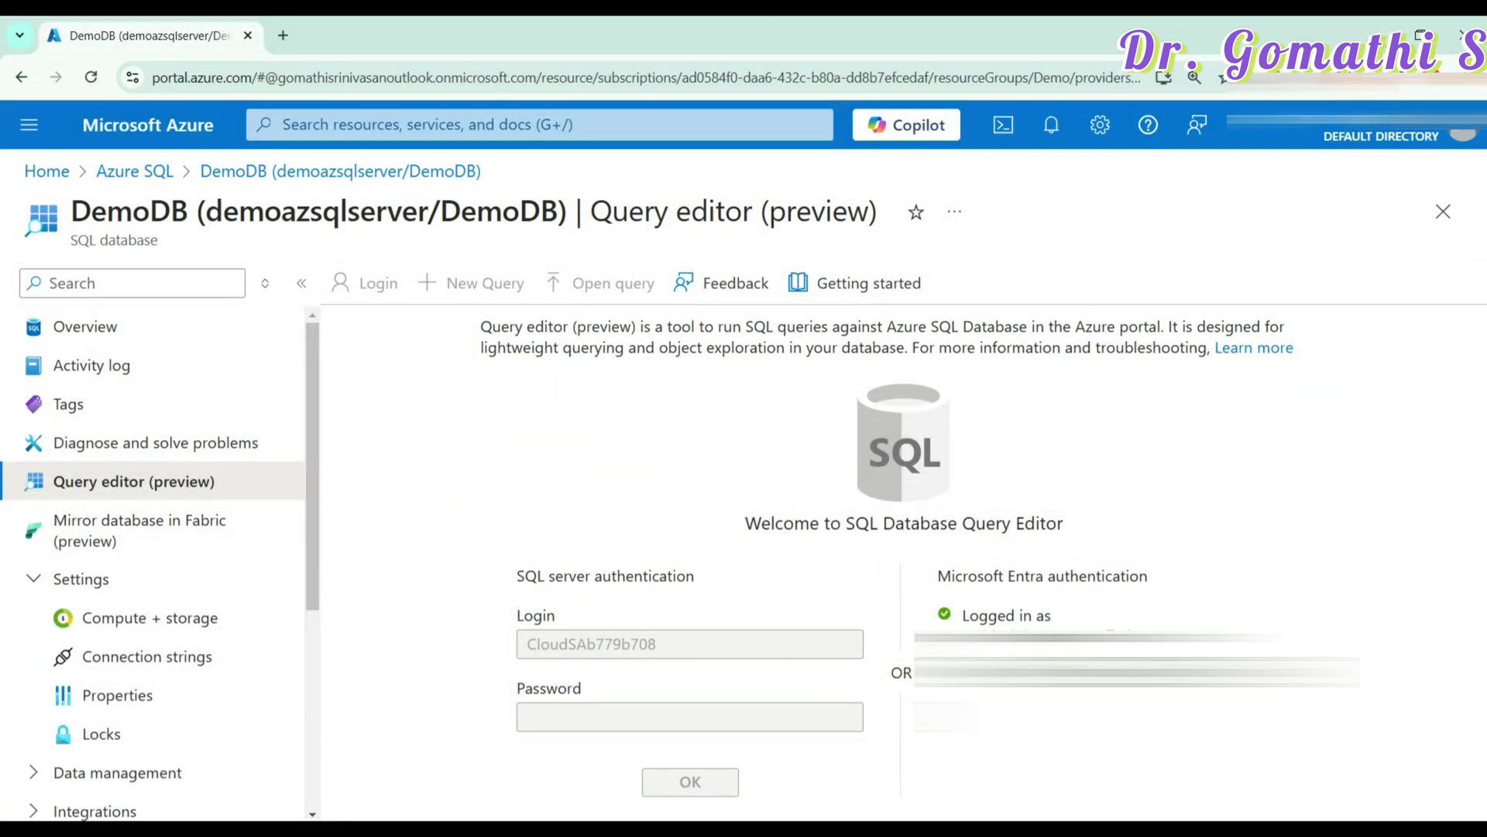
{"action": "left_click", "coordinate": [1041, 671]}
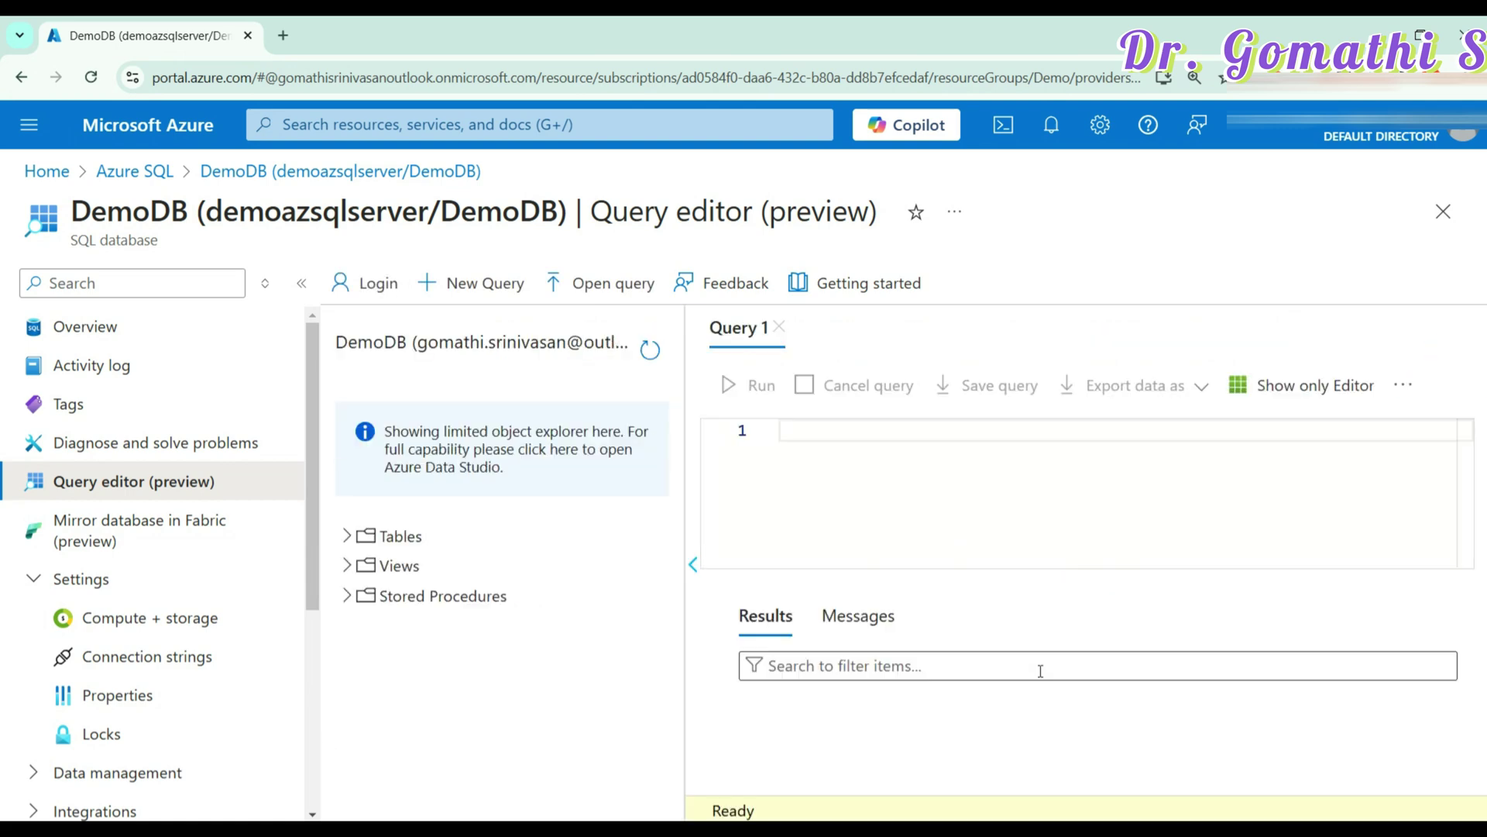
{"action": "left_click", "coordinate": [346, 535]}
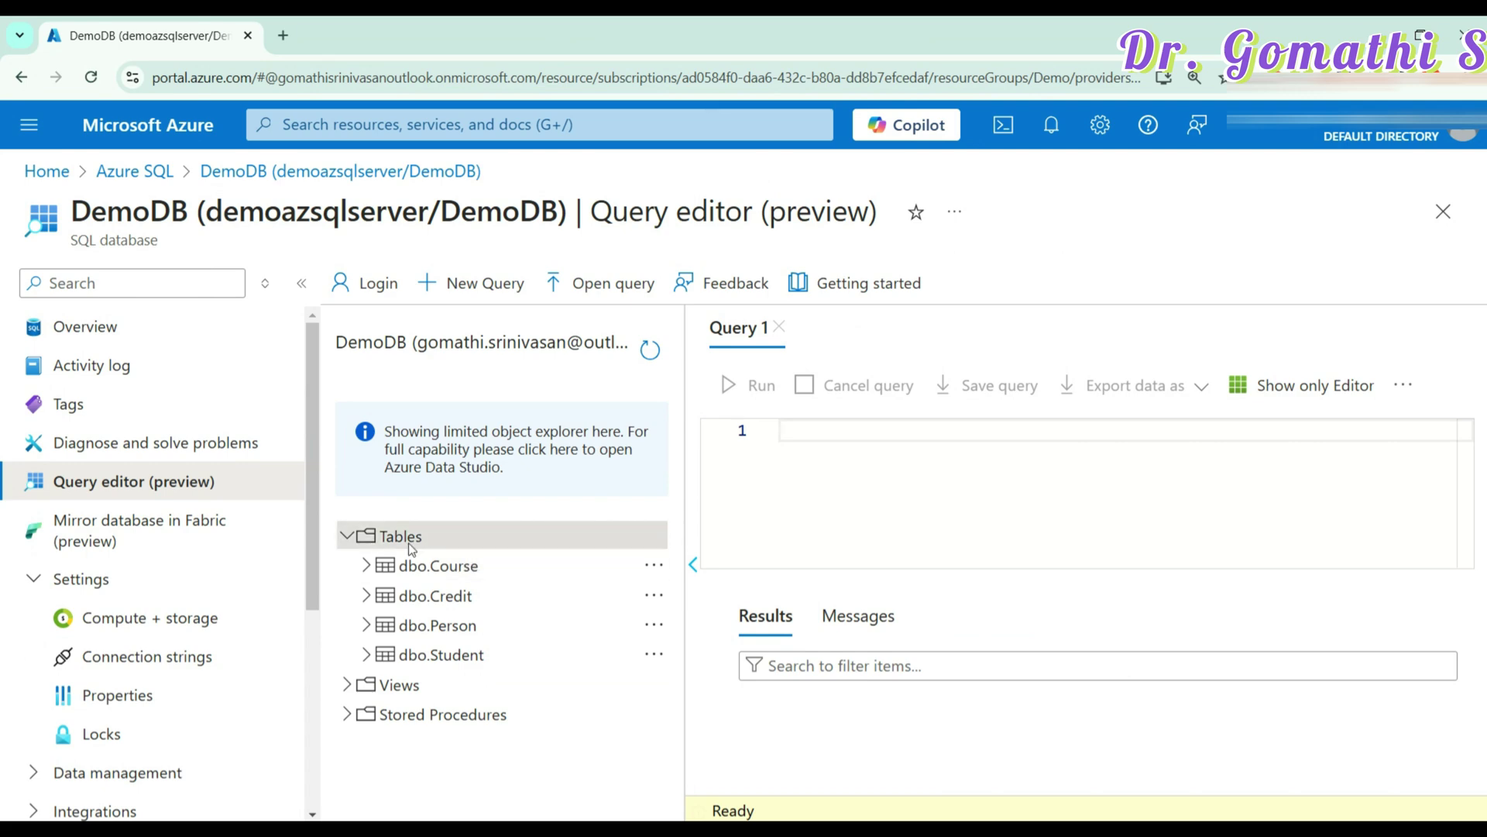
{"action": "left_click", "coordinate": [856, 430]}
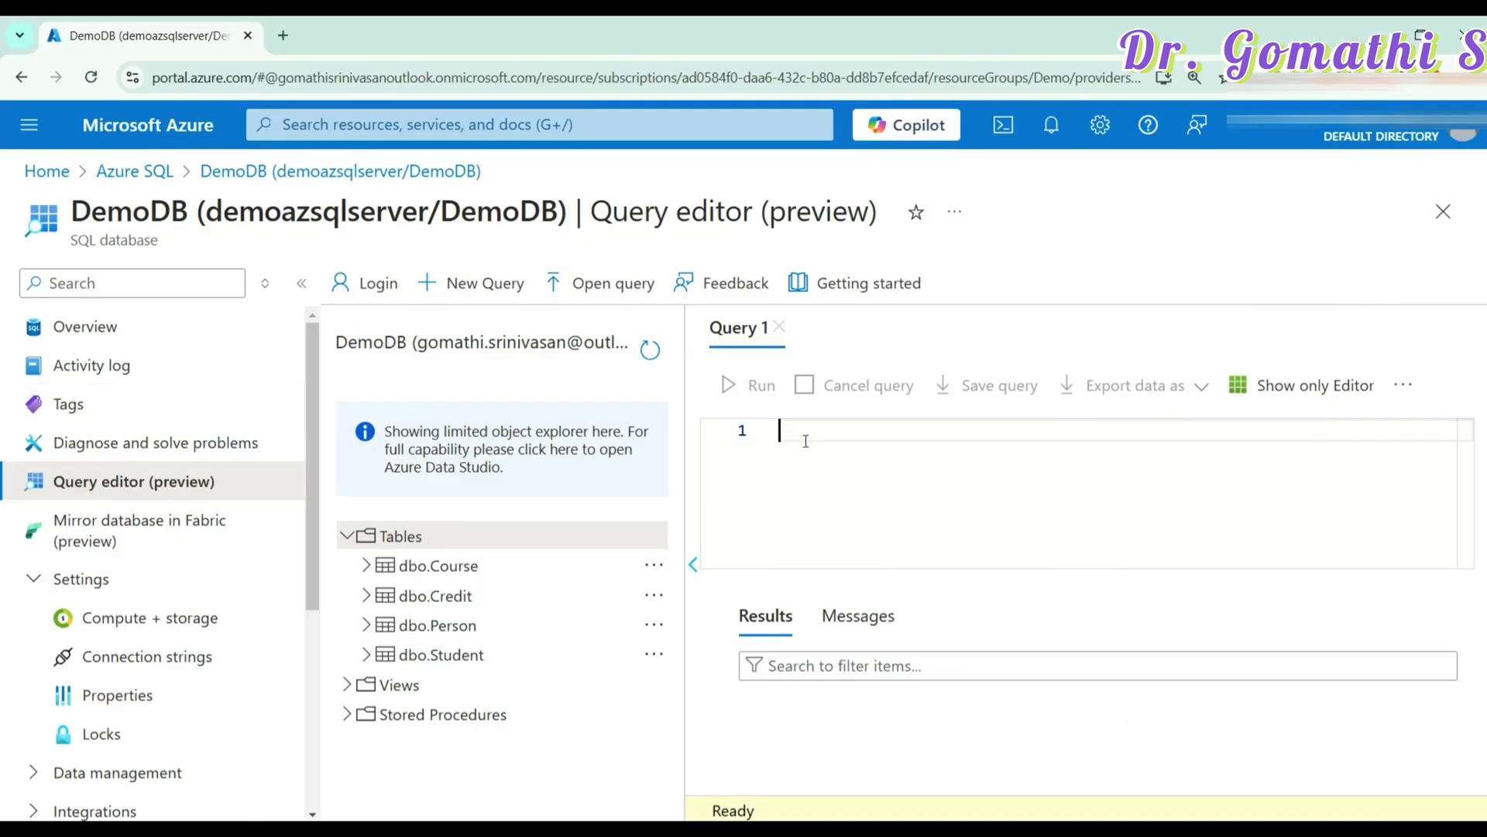
{"action": "type", "text": "f"}
{"action": "key", "text": "BackSpace"}
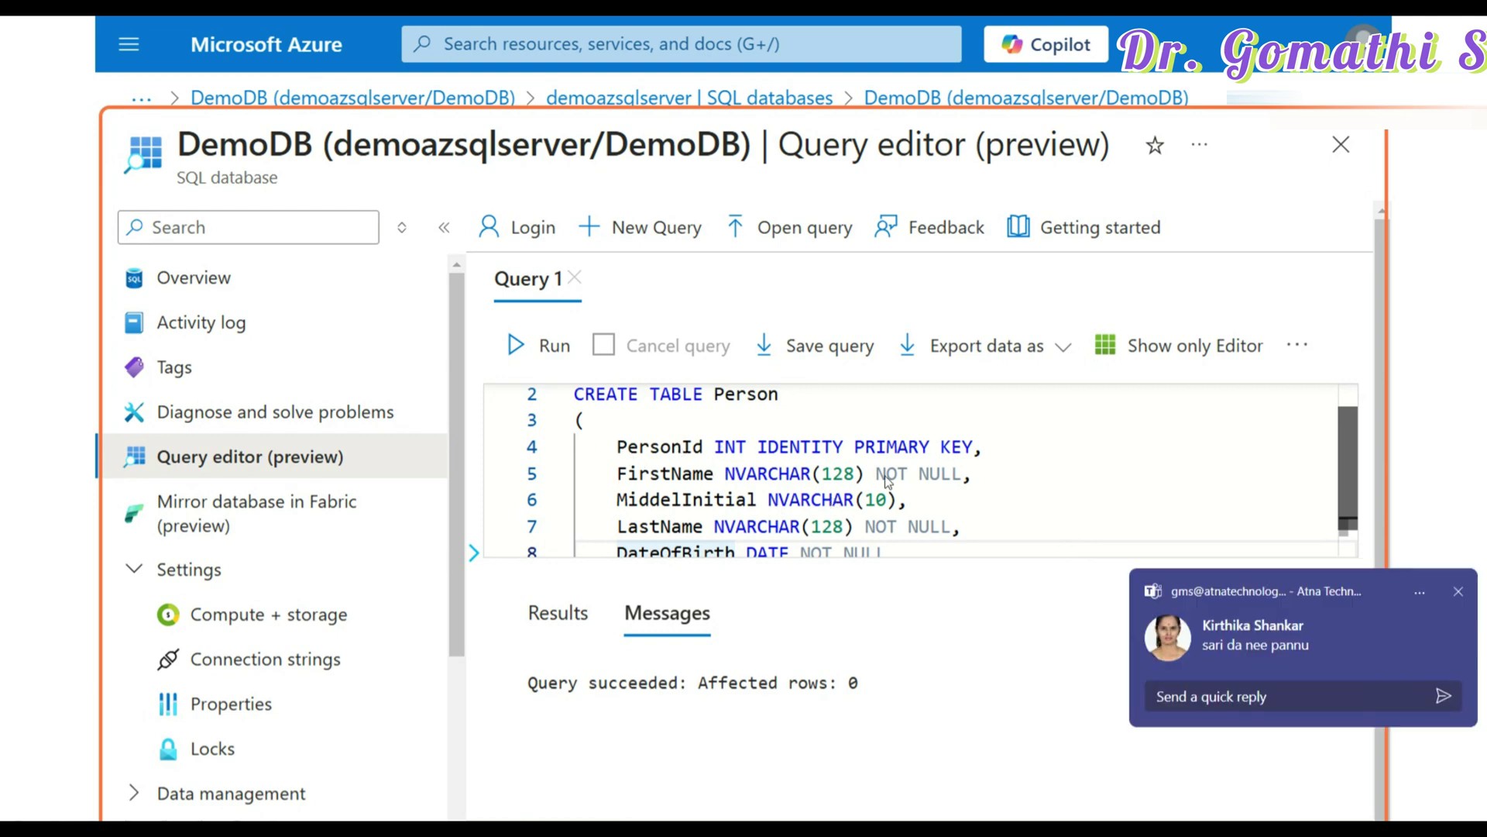
Dismiss the chat notifications and switch back to the query editor in the Azure portal
{"action": "left_click", "coordinate": [1452, 594]}
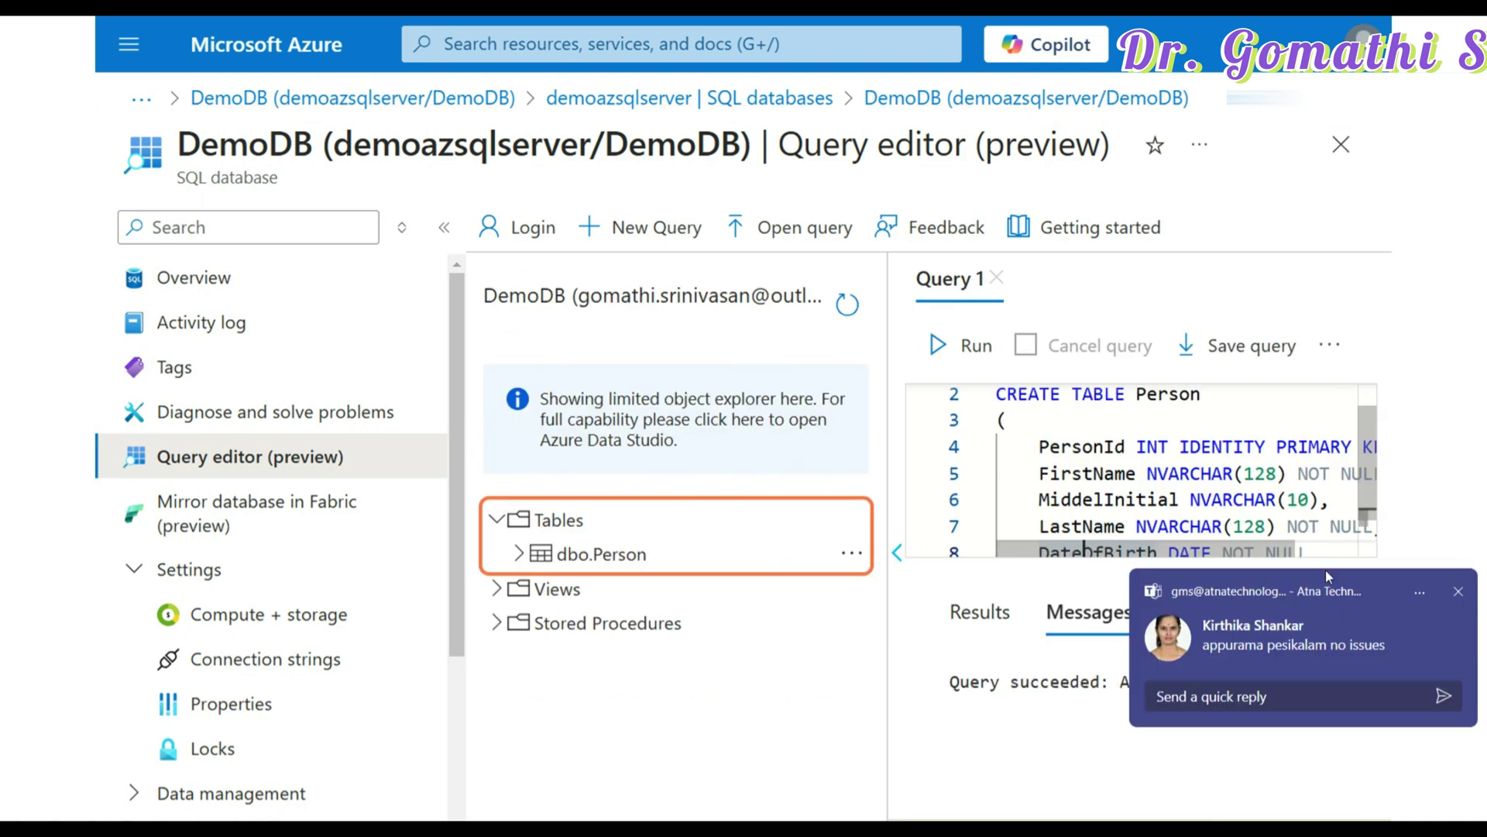
{"action": "left_click", "coordinate": [1458, 592]}
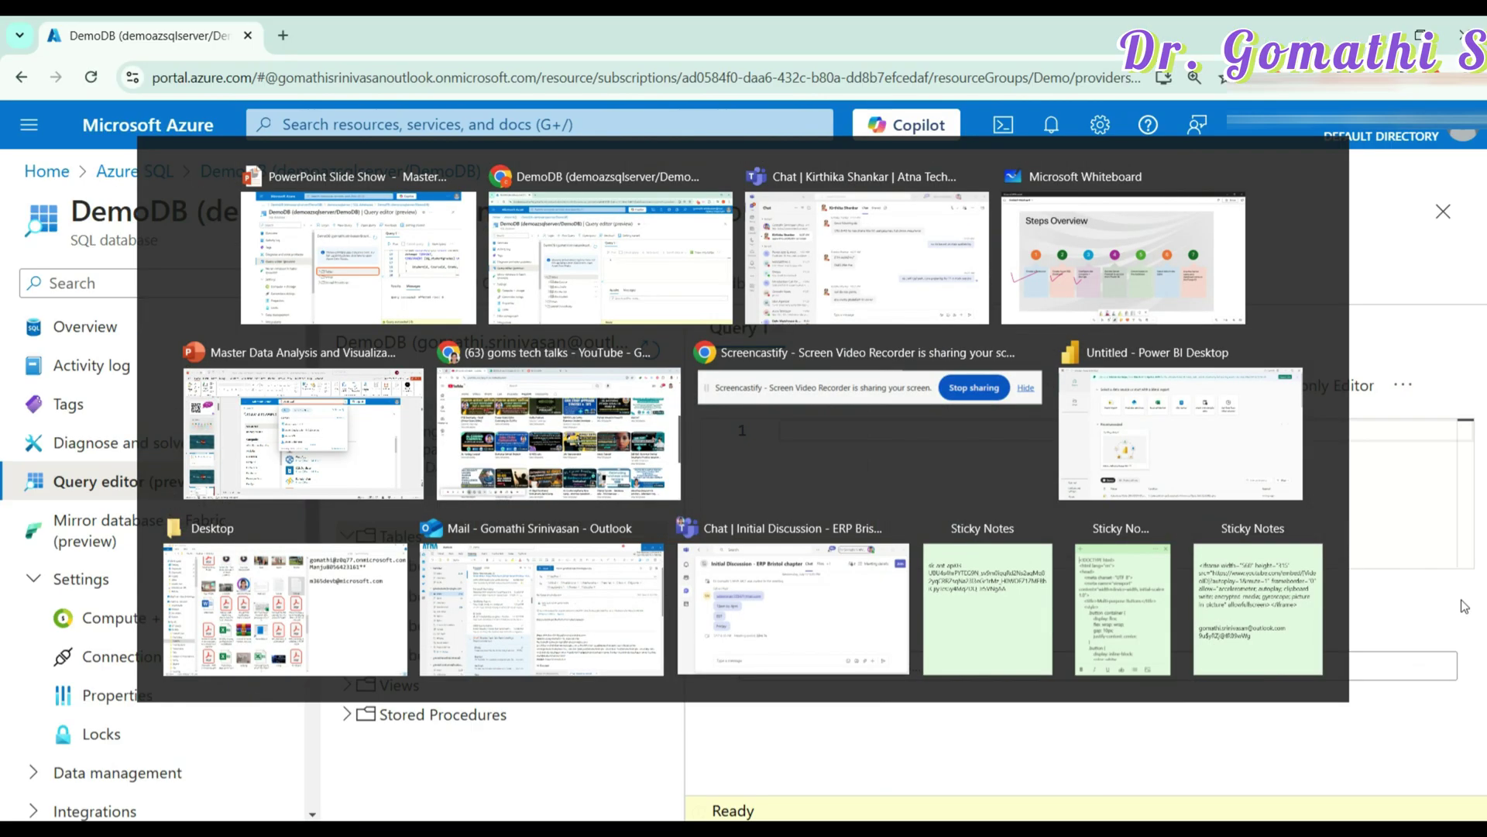
{"action": "key", "text": "alt+Tab"}
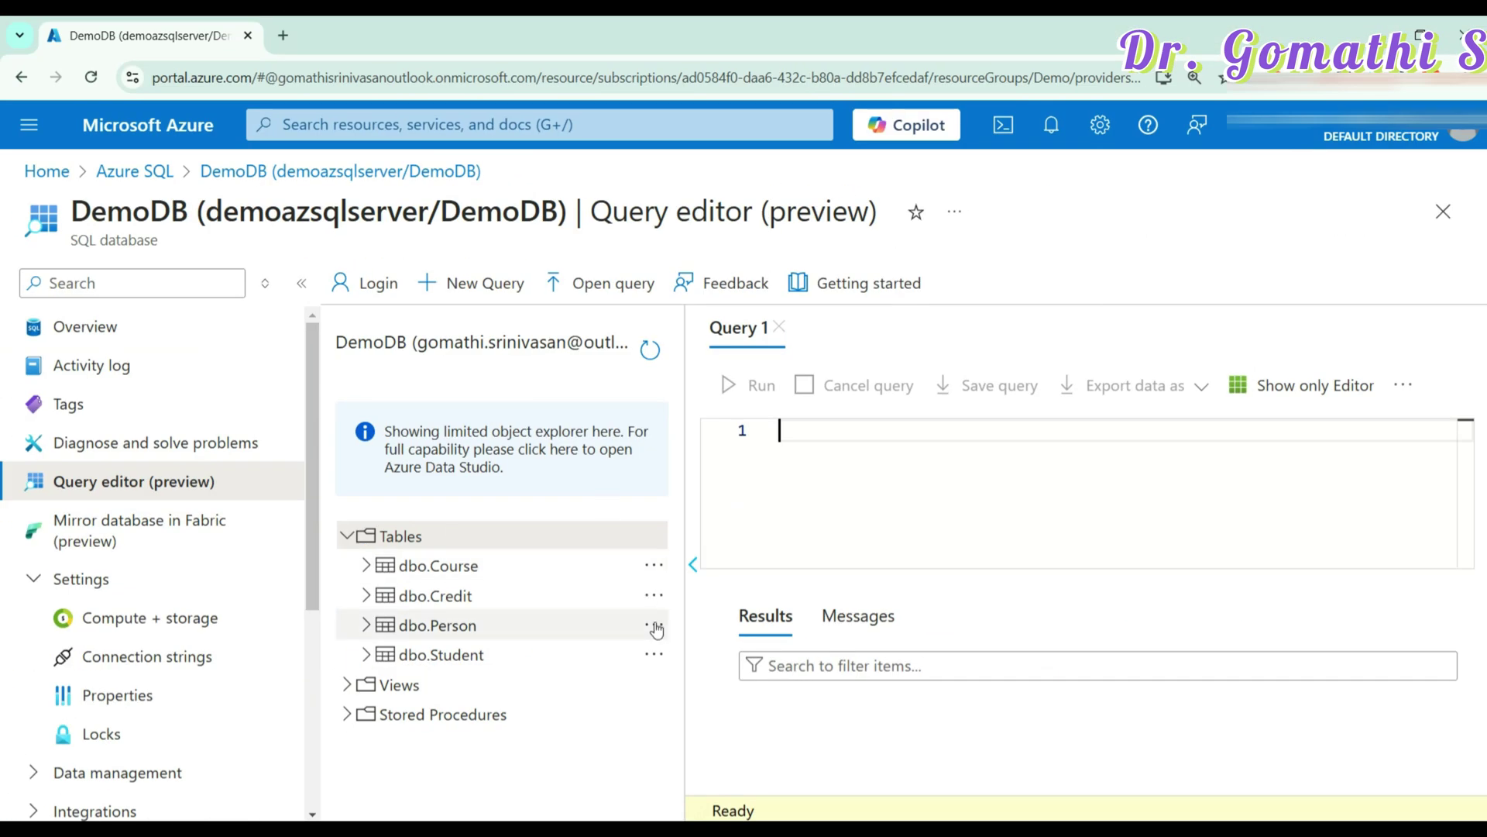
Open the dbo.Course table's data for editing
{"action": "left_click", "coordinate": [846, 485]}
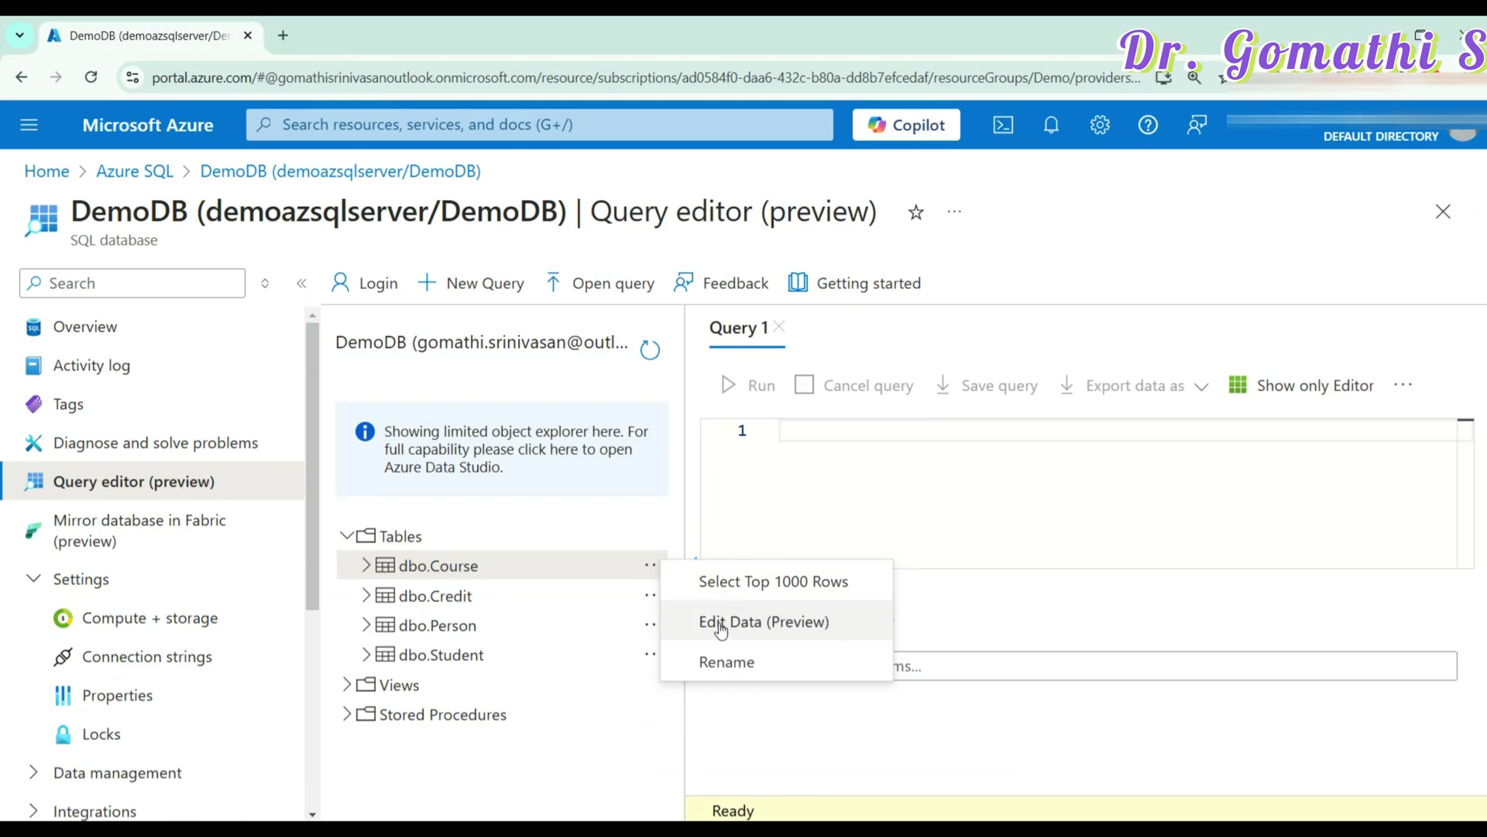
{"action": "left_click", "coordinate": [720, 624]}
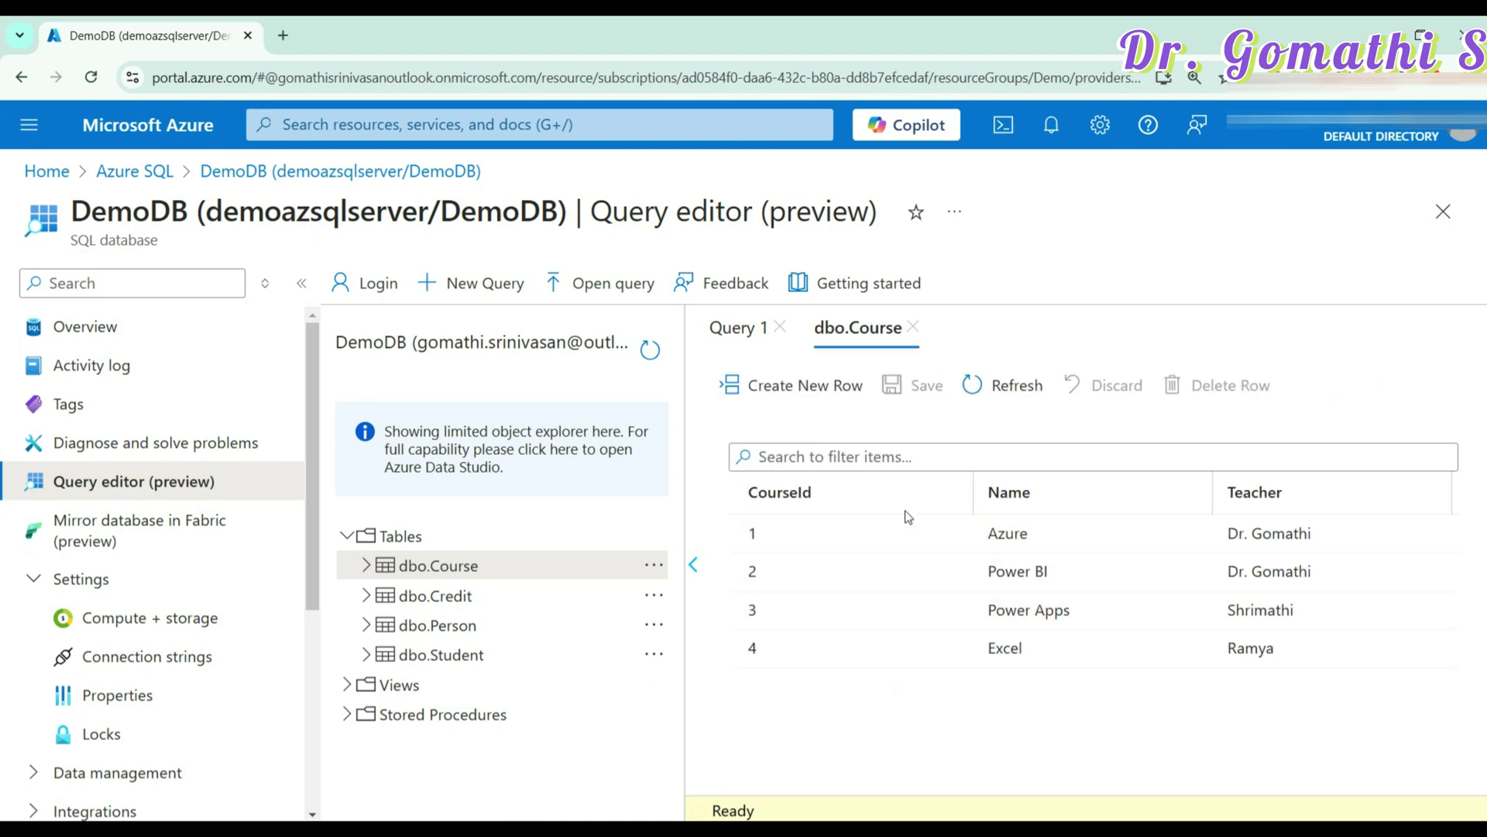
{"action": "left_click", "coordinate": [1043, 618]}
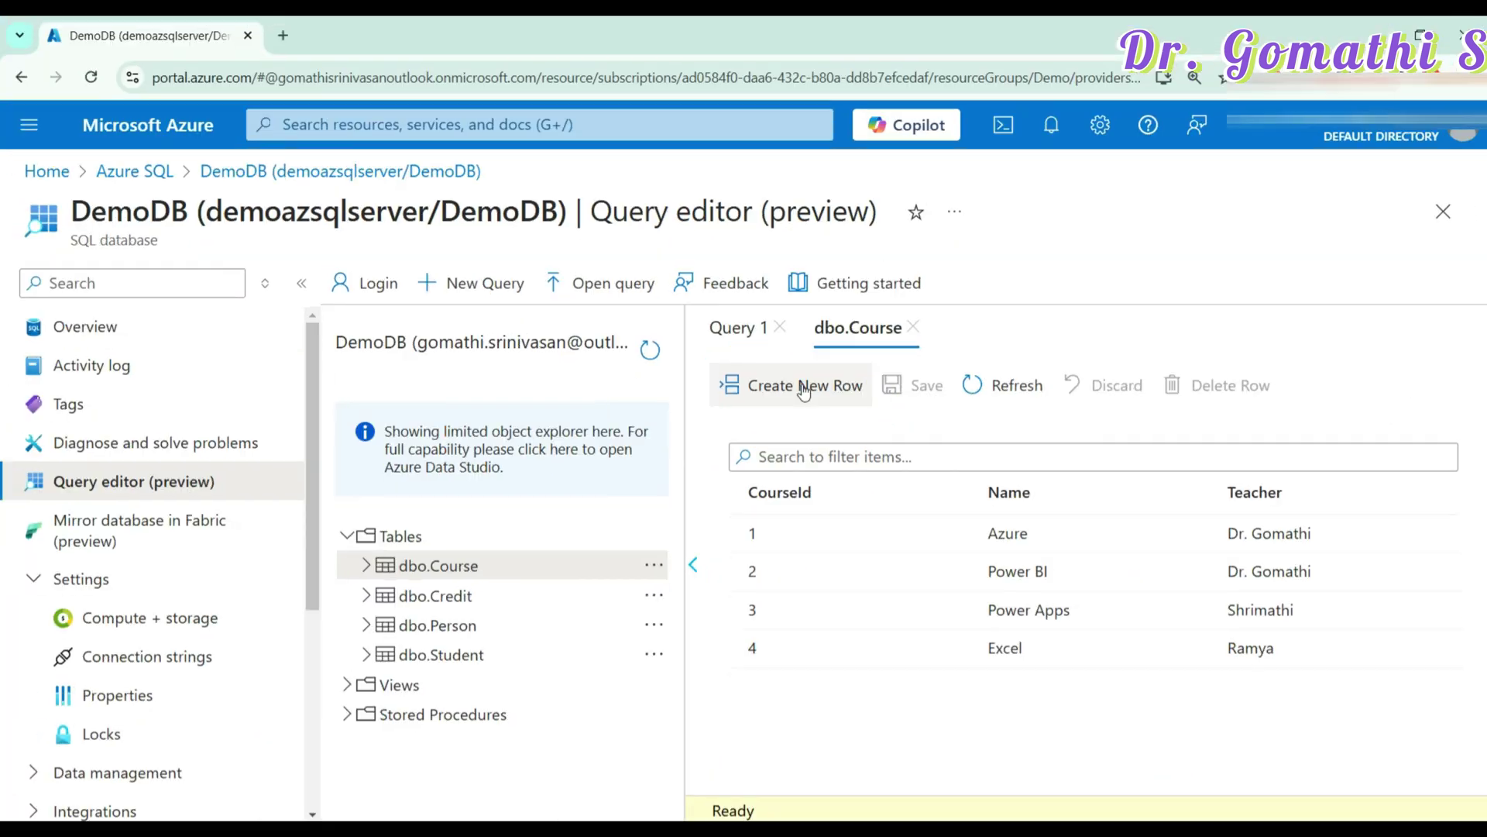
Add a new row to dbo.Course with the course name Power Automate and the teacher's name, and save it
{"action": "left_click", "coordinate": [803, 388]}
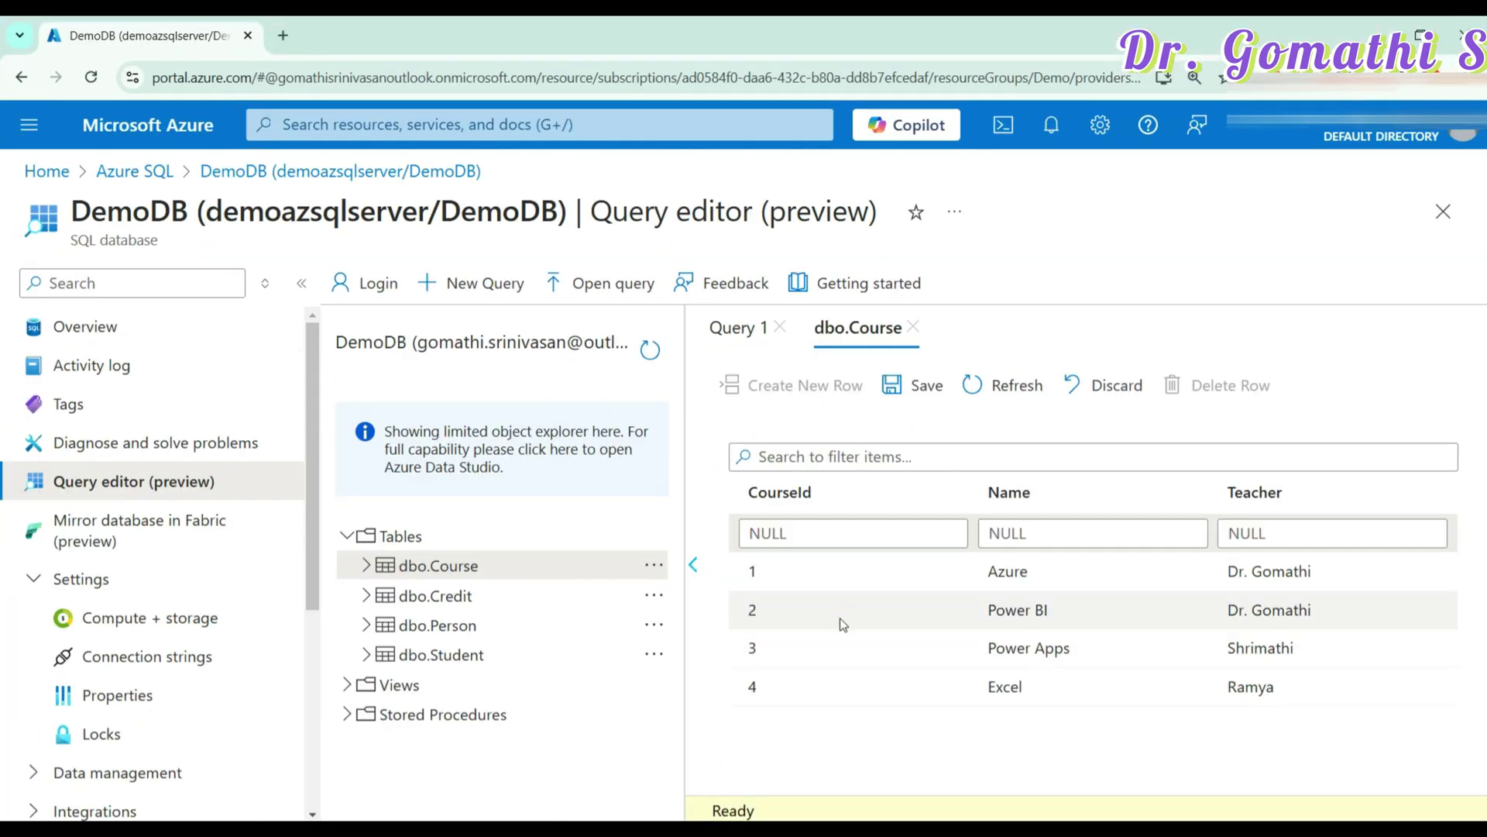
{"action": "left_click", "coordinate": [1028, 533]}
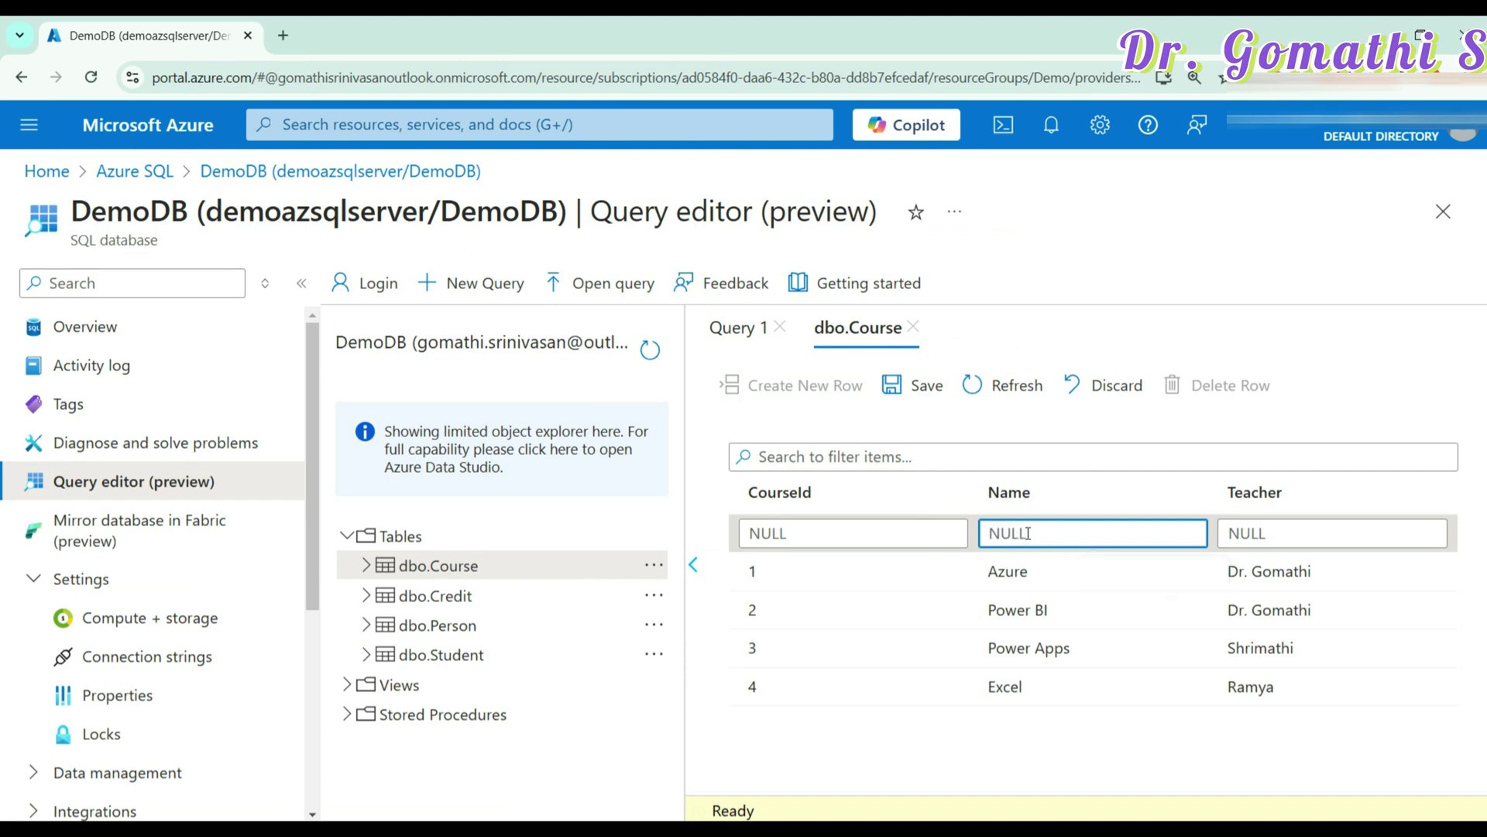
{"action": "type", "text": "Power Automate"}
{"action": "key", "text": "Tab"}
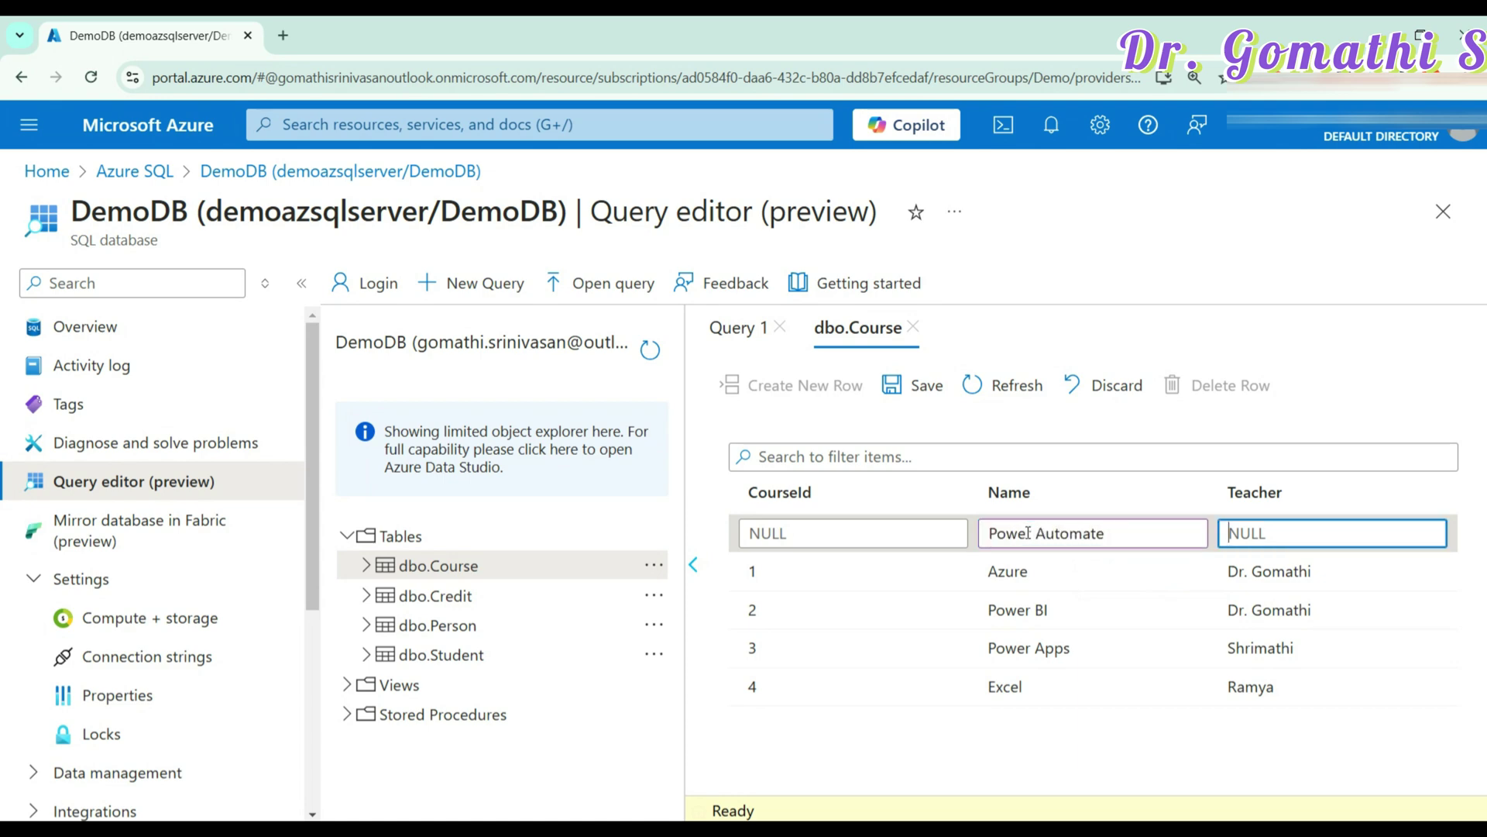
{"action": "type", "text": "Ramya"}
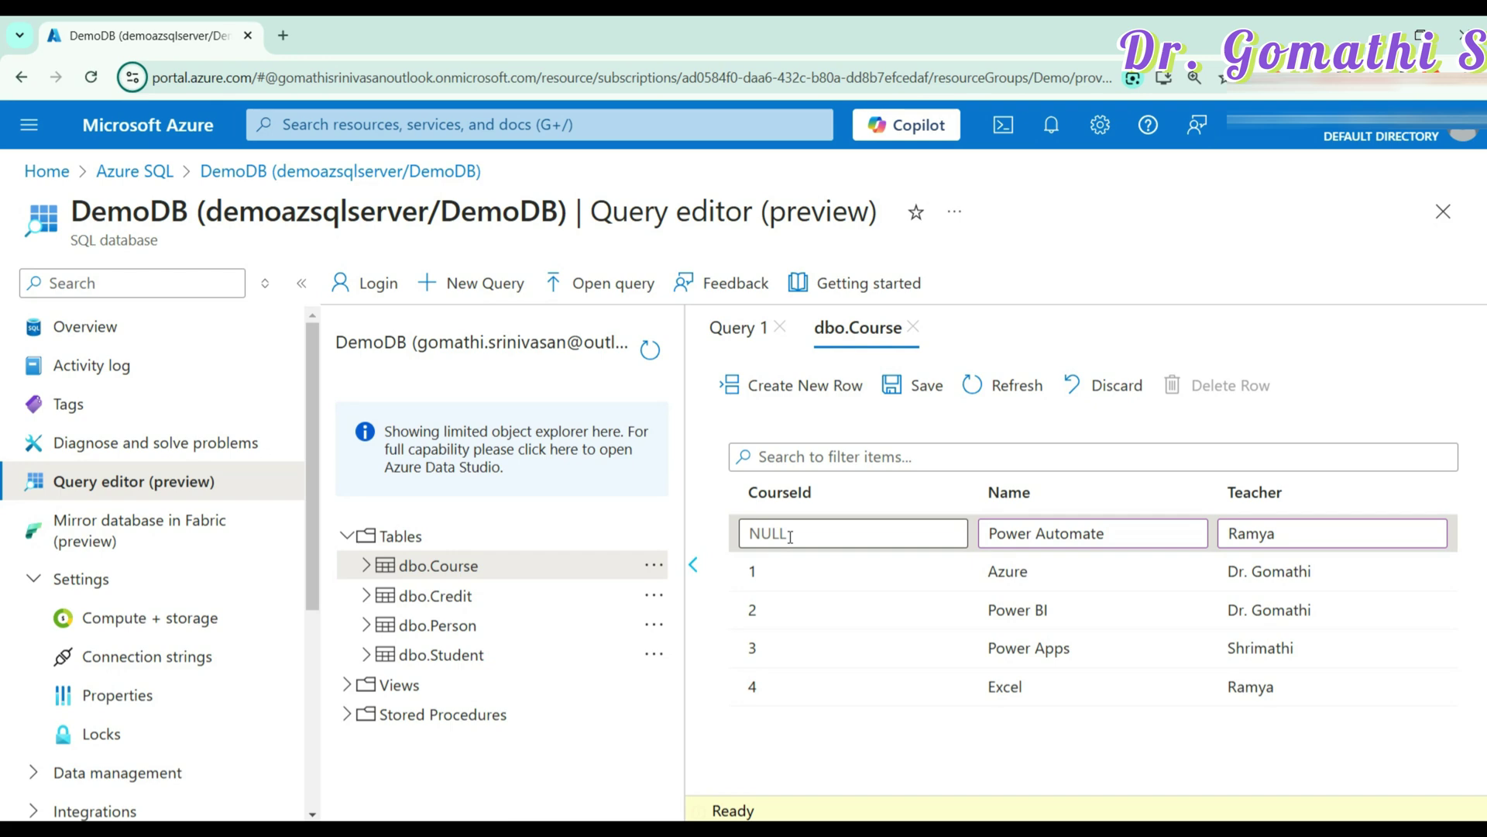
{"action": "left_click", "coordinate": [923, 385]}
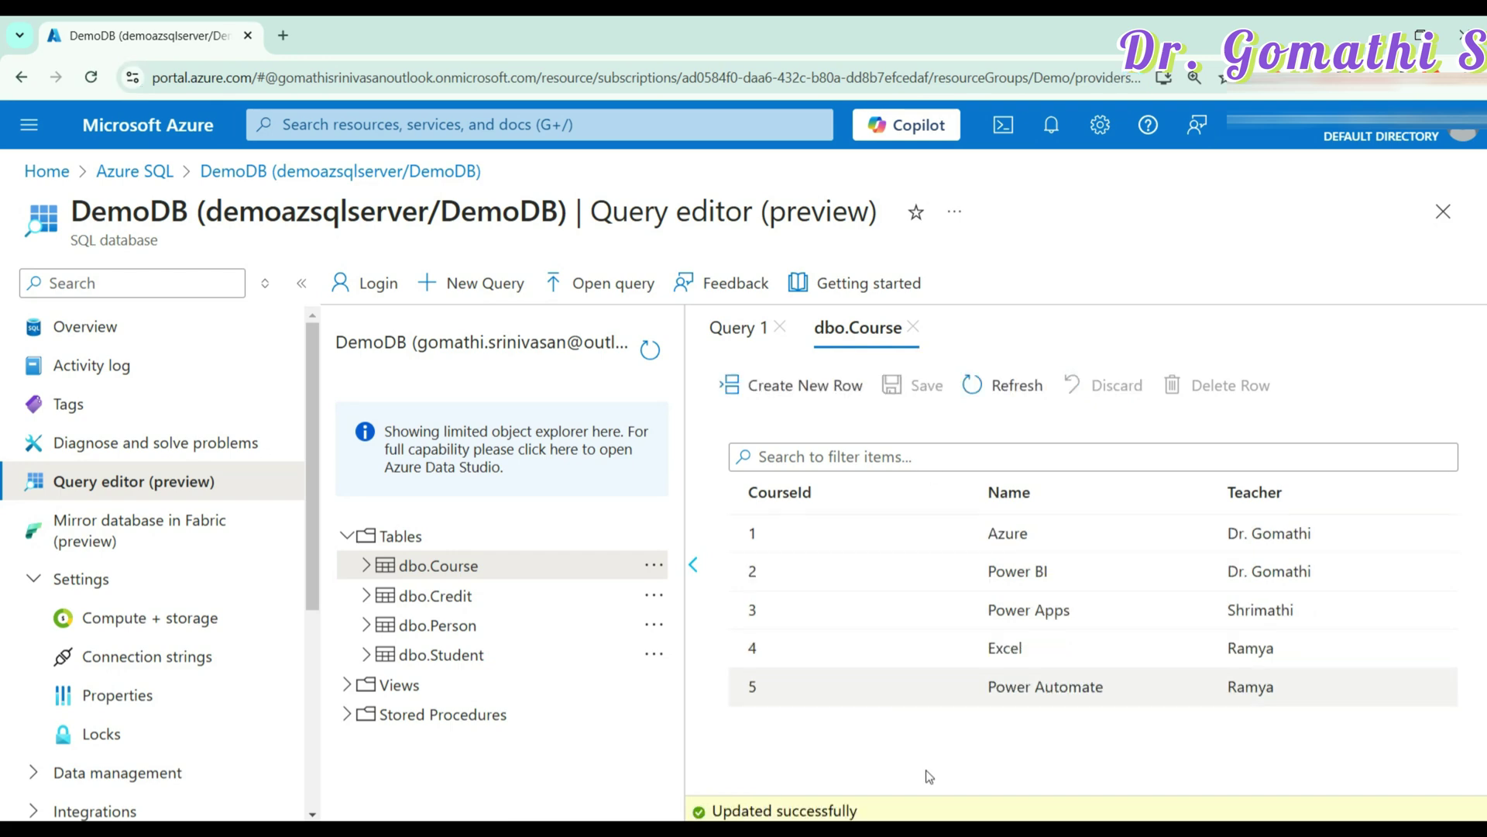
Open the data of the dbo.Credit, dbo.Person and dbo.Student tables for editing
{"action": "left_click", "coordinate": [508, 607]}
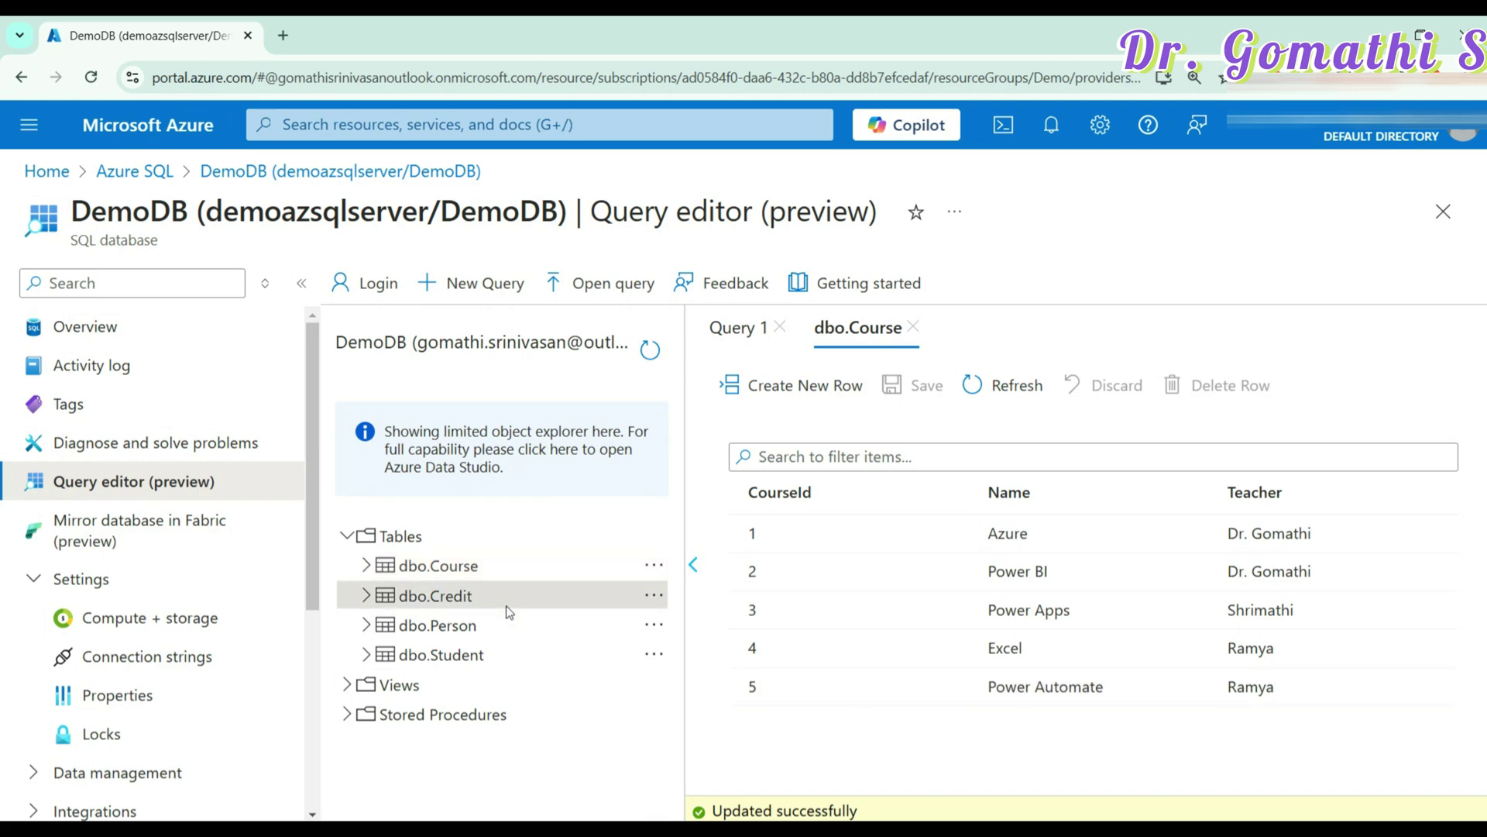
{"action": "left_click", "coordinate": [655, 595]}
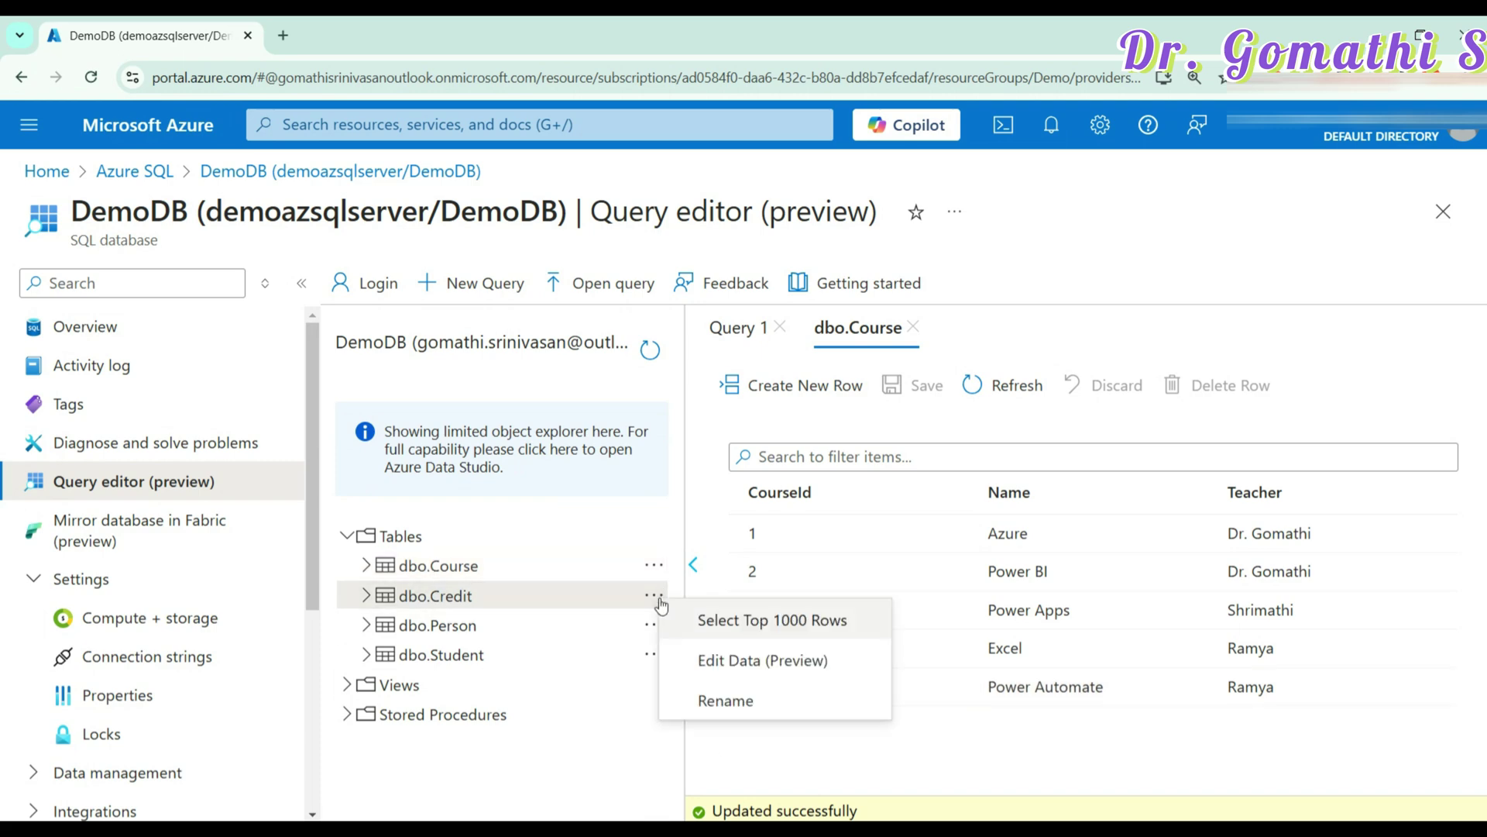
{"action": "left_click", "coordinate": [714, 662]}
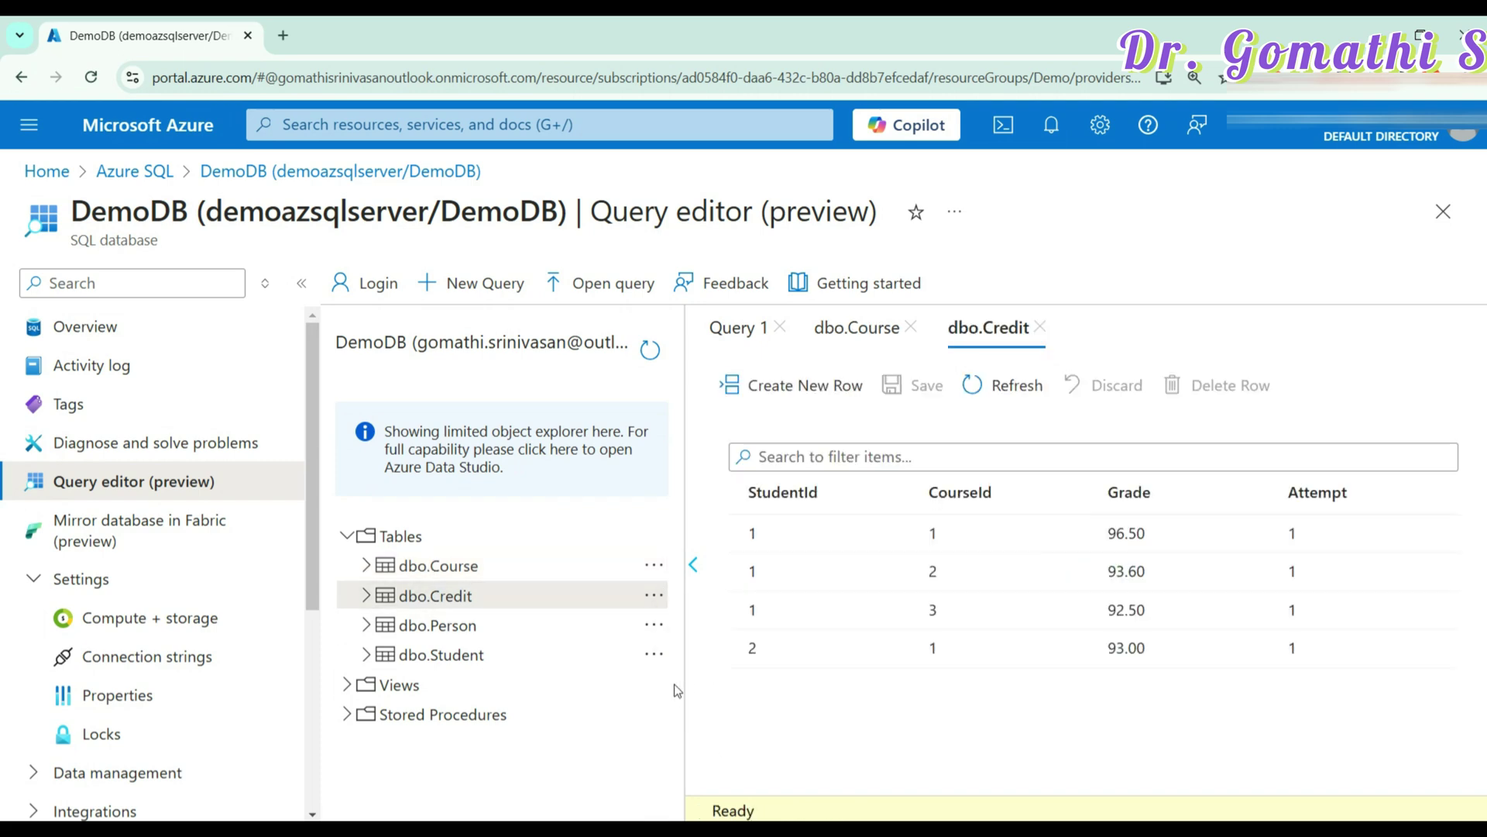
{"action": "left_click", "coordinate": [654, 626]}
{"action": "left_click", "coordinate": [708, 677]}
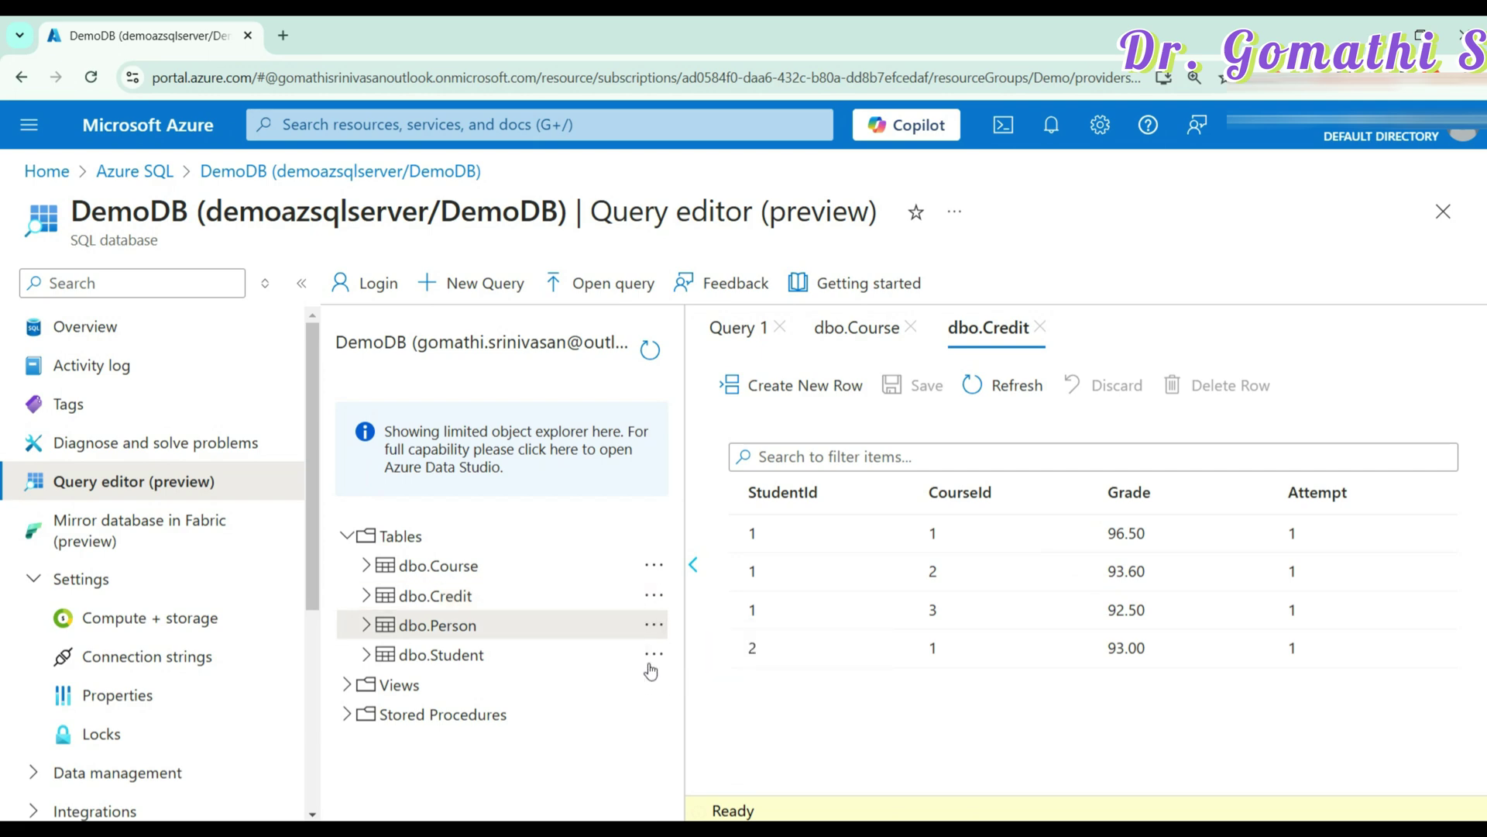
{"action": "left_click", "coordinate": [657, 660]}
{"action": "left_click", "coordinate": [711, 717]}
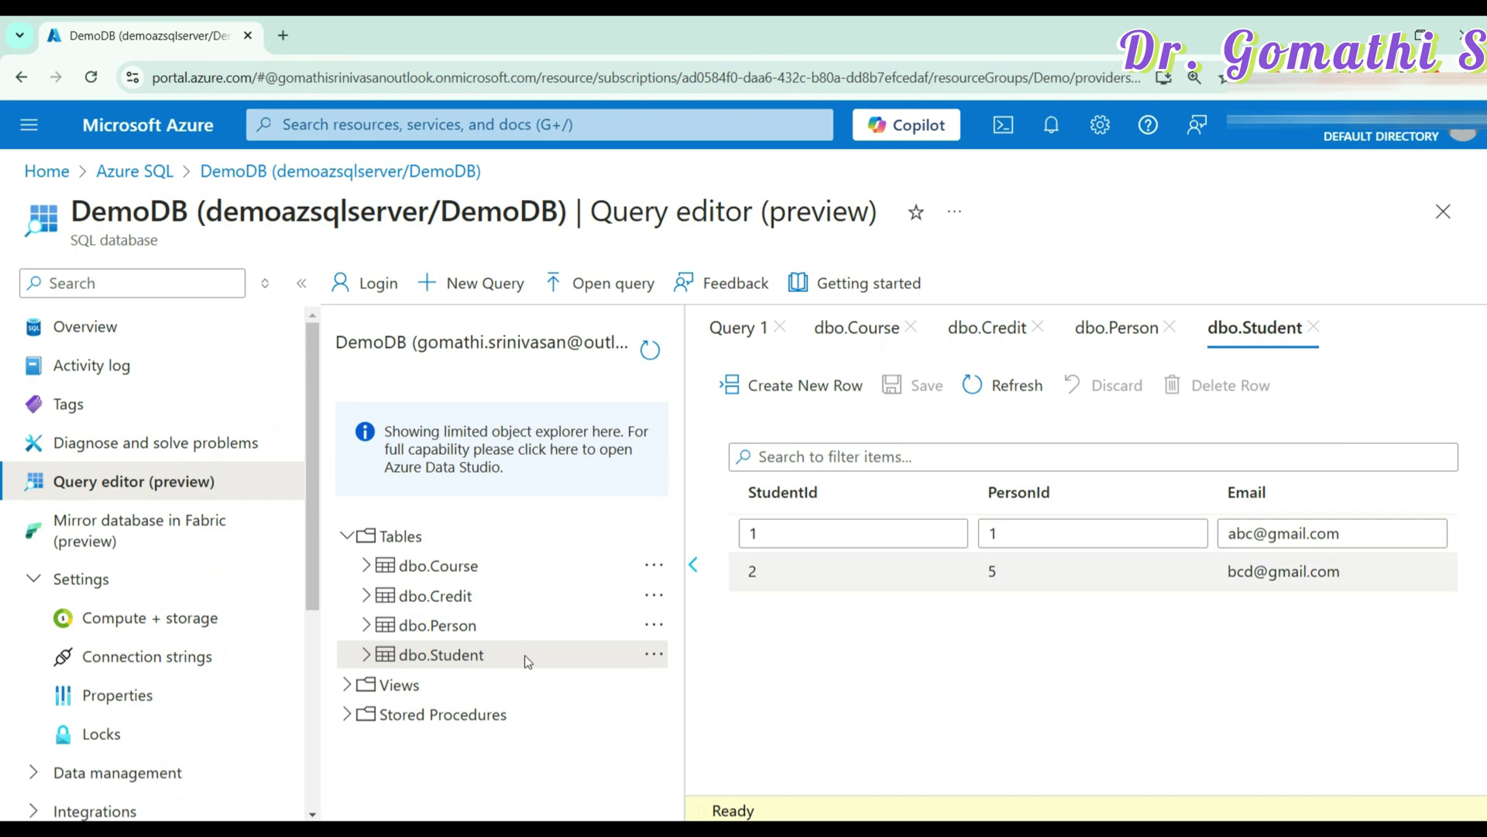
Open DemoDB's Power BI page, discarding the unsaved table edits, and examine its options for getting started
{"action": "scroll", "coordinate": [49, 629], "scroll_direction": "down", "scroll_amount": 2}
{"action": "scroll", "coordinate": [49, 629], "scroll_direction": "down", "scroll_amount": 4}
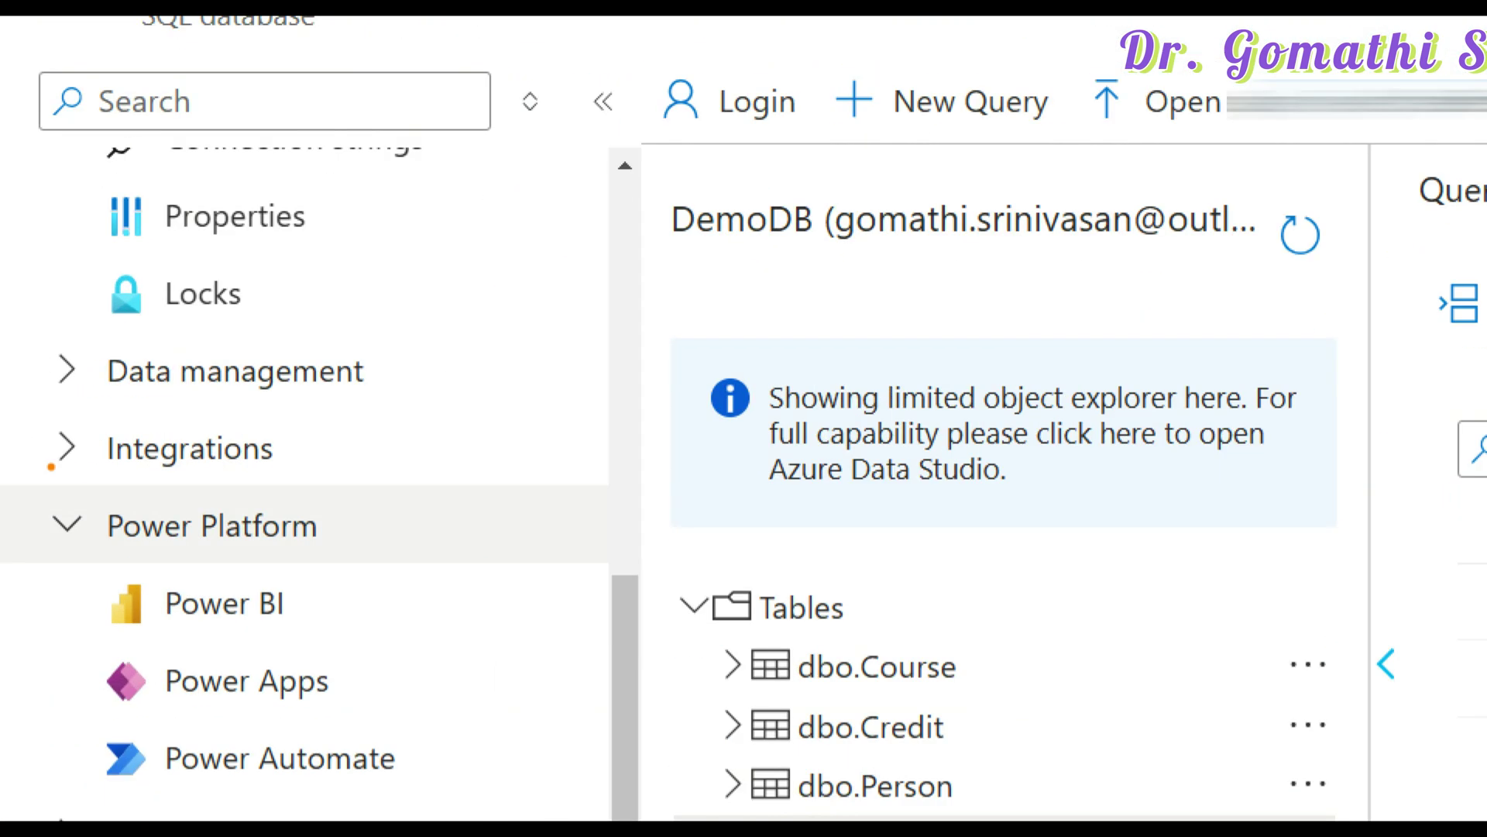
{"action": "mouse_move", "coordinate": [260, 425]}
{"action": "left_mouse_down"}
{"action": "mouse_move", "coordinate": [108, 402]}
{"action": "mouse_move", "coordinate": [184, 576]}
{"action": "mouse_move", "coordinate": [232, 413]}
{"action": "mouse_move", "coordinate": [4, 465]}
{"action": "left_mouse_up"}
{"action": "left_click_drag", "start_coordinate": [271, 542], "coordinate": [77, 558]}
{"action": "key", "text": "Escape"}
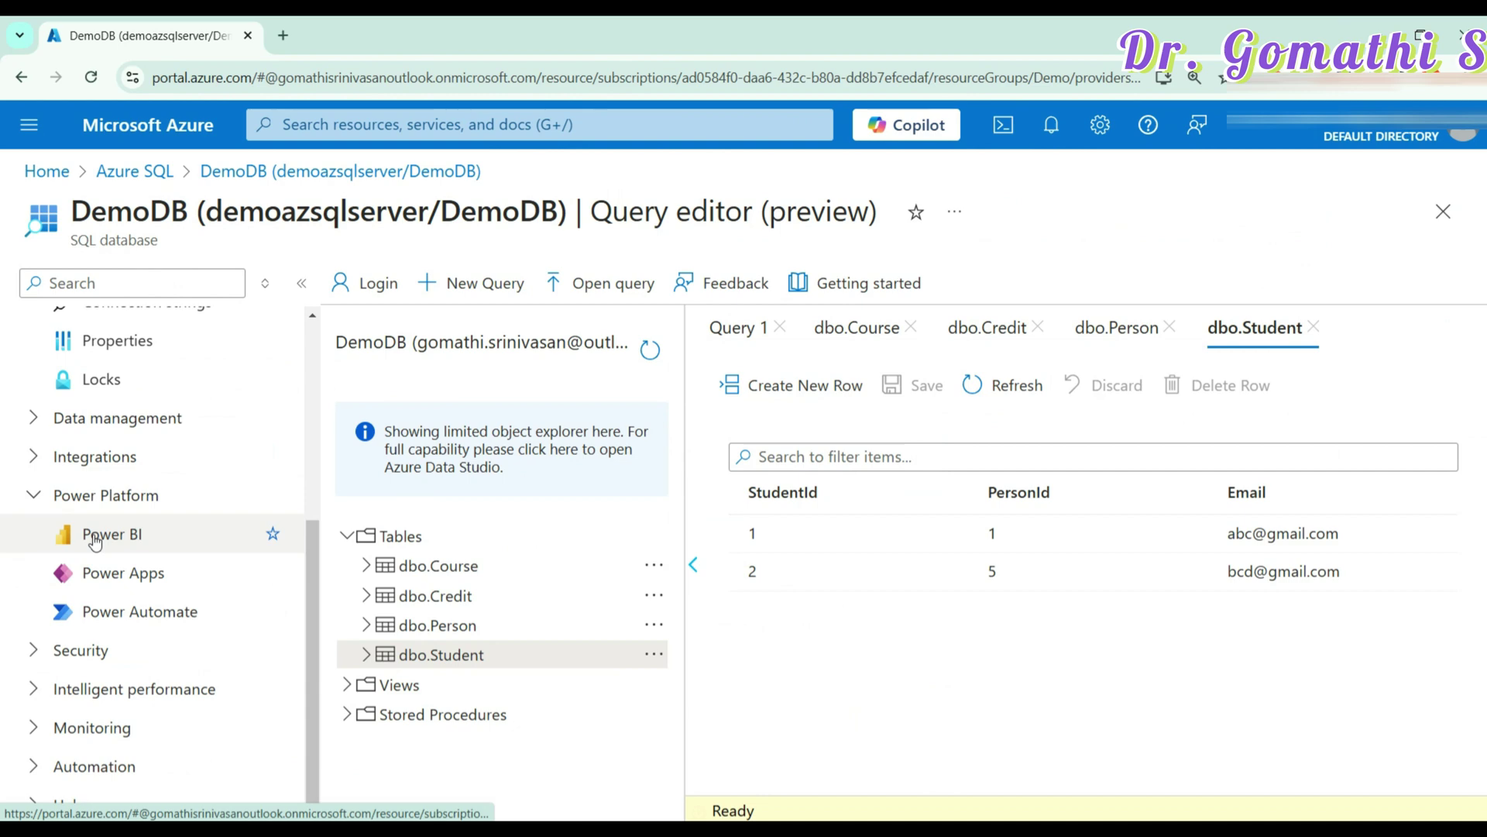
{"action": "left_click", "coordinate": [95, 542]}
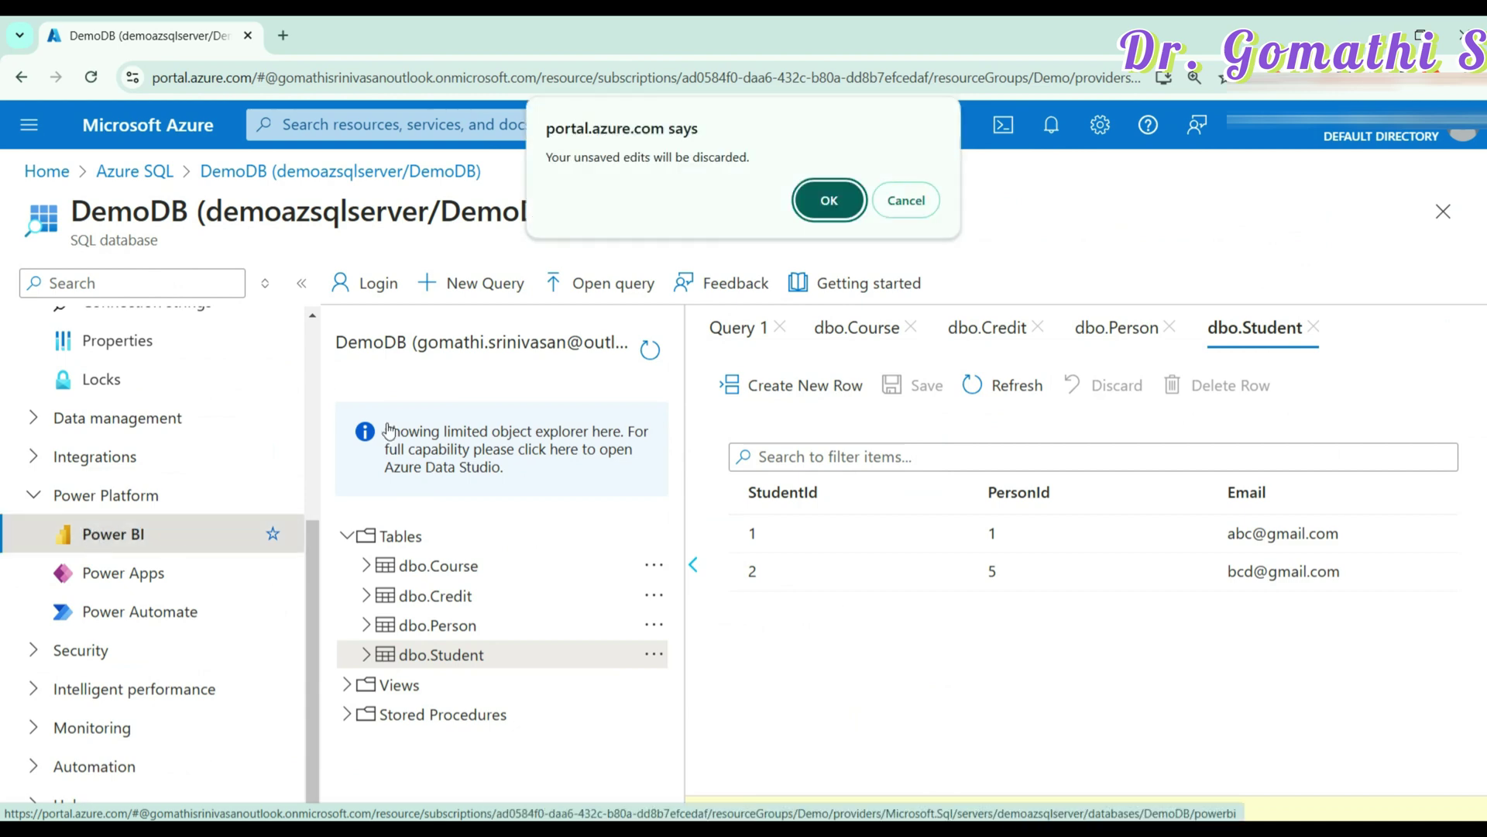
{"action": "left_click", "coordinate": [848, 222]}
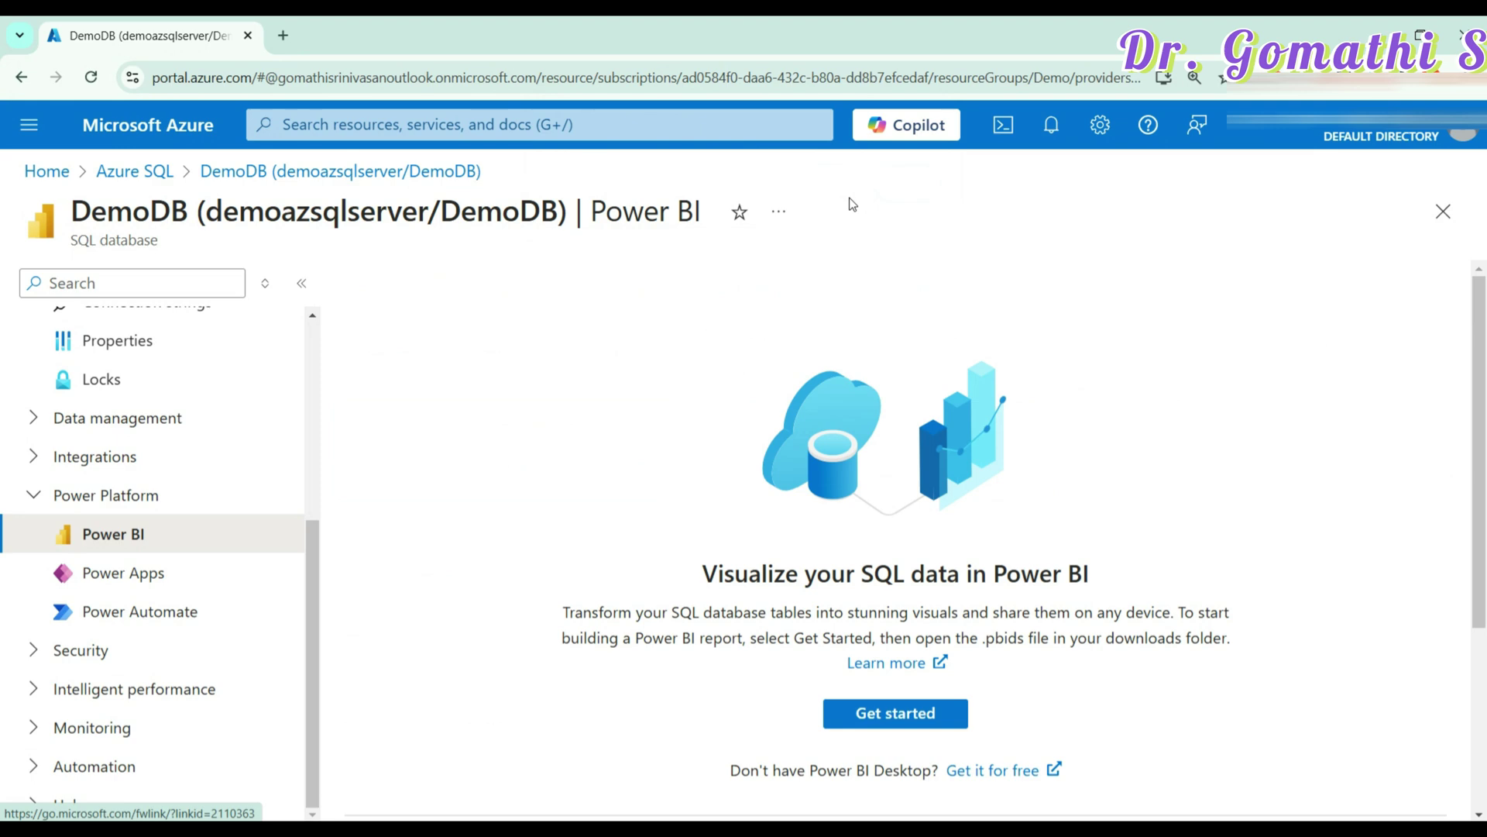
{"action": "scroll", "coordinate": [1042, 591], "scroll_direction": "down", "scroll_amount": 3}
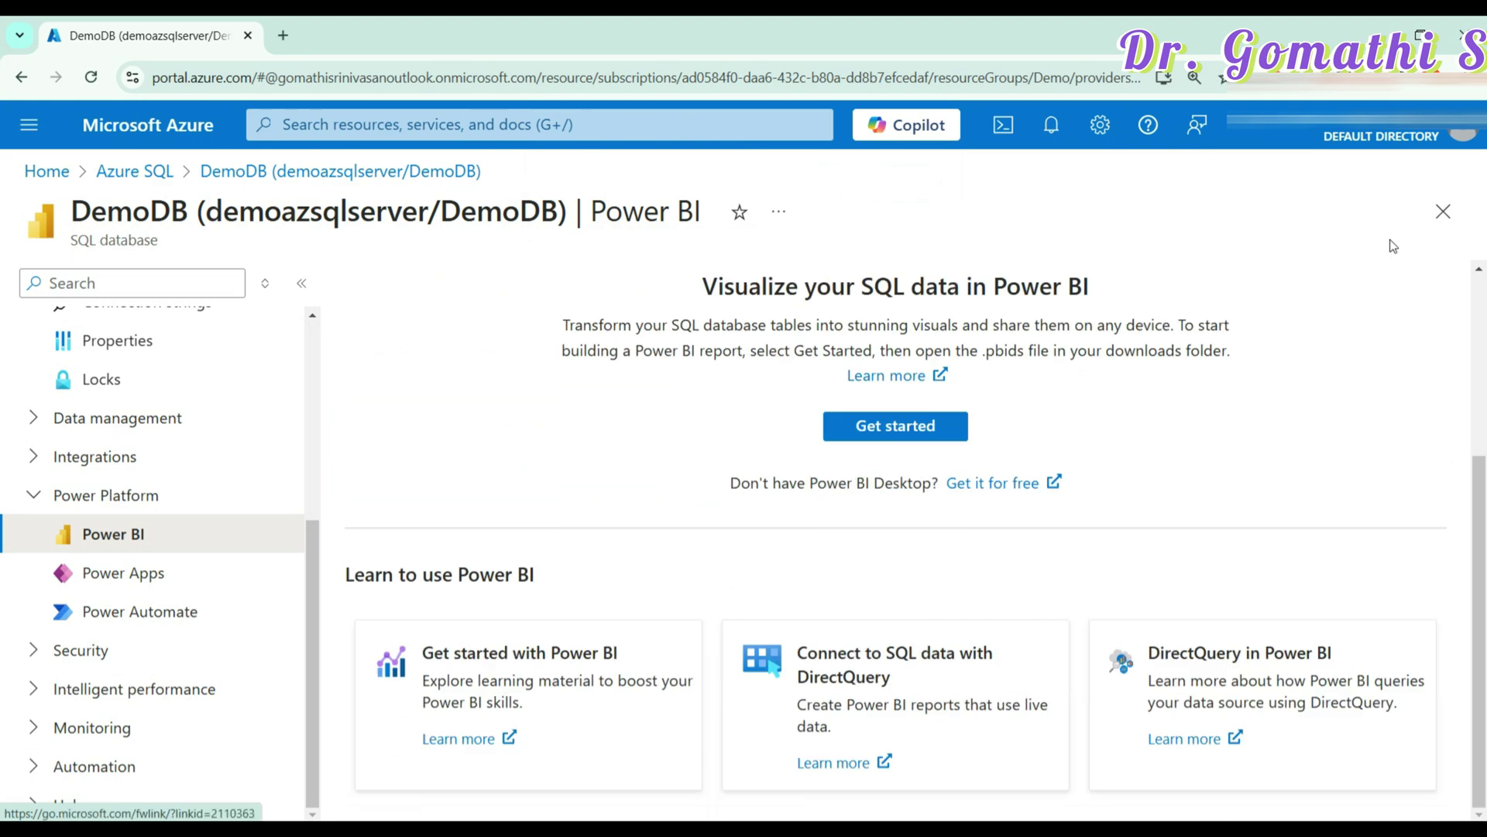
{"action": "left_click", "coordinate": [869, 427]}
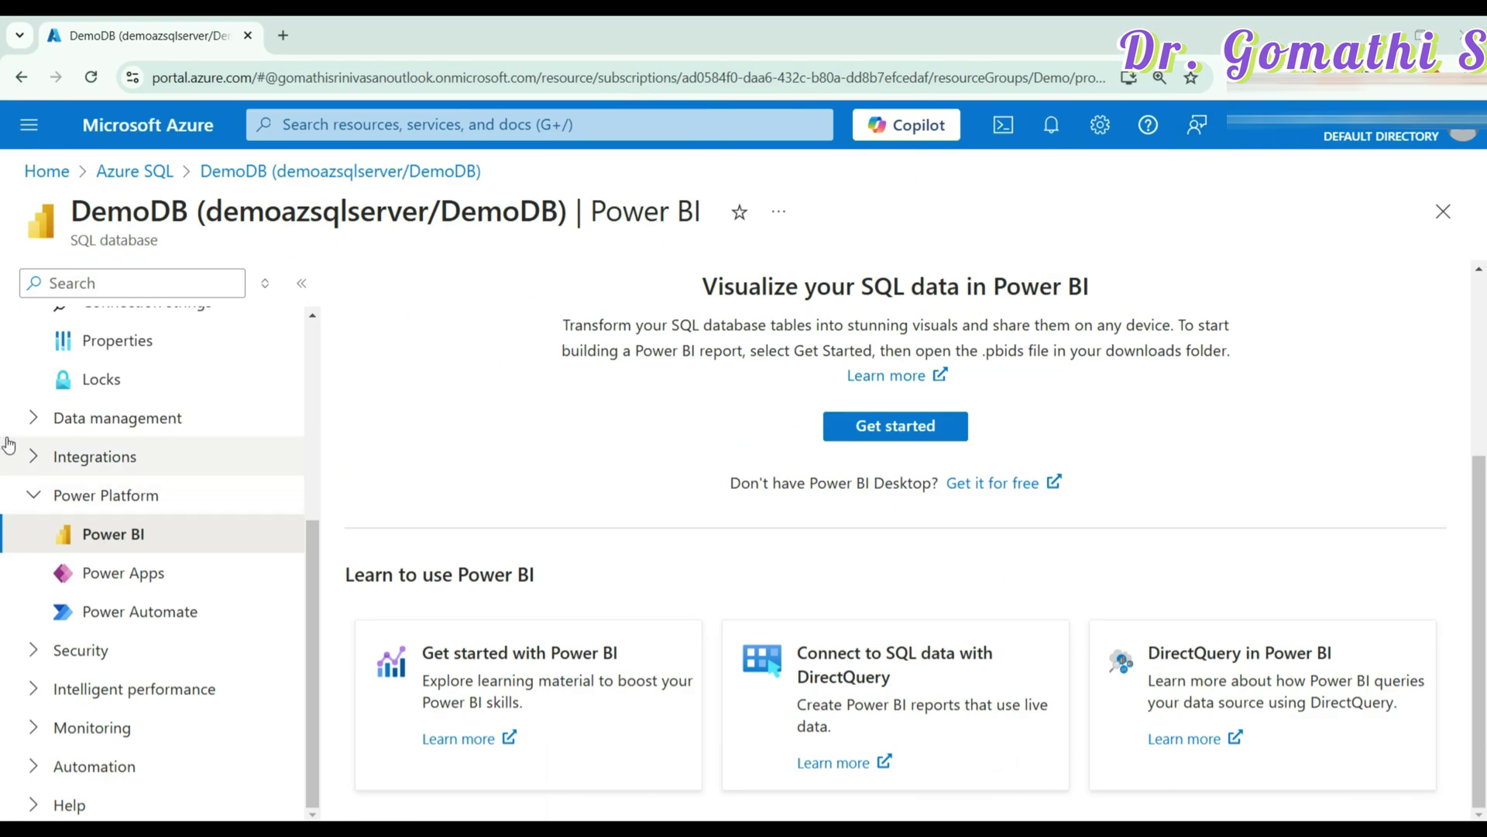
Copy the server name from DemoDB's overview page
{"action": "scroll", "coordinate": [8, 445], "scroll_direction": "up", "scroll_amount": 5}
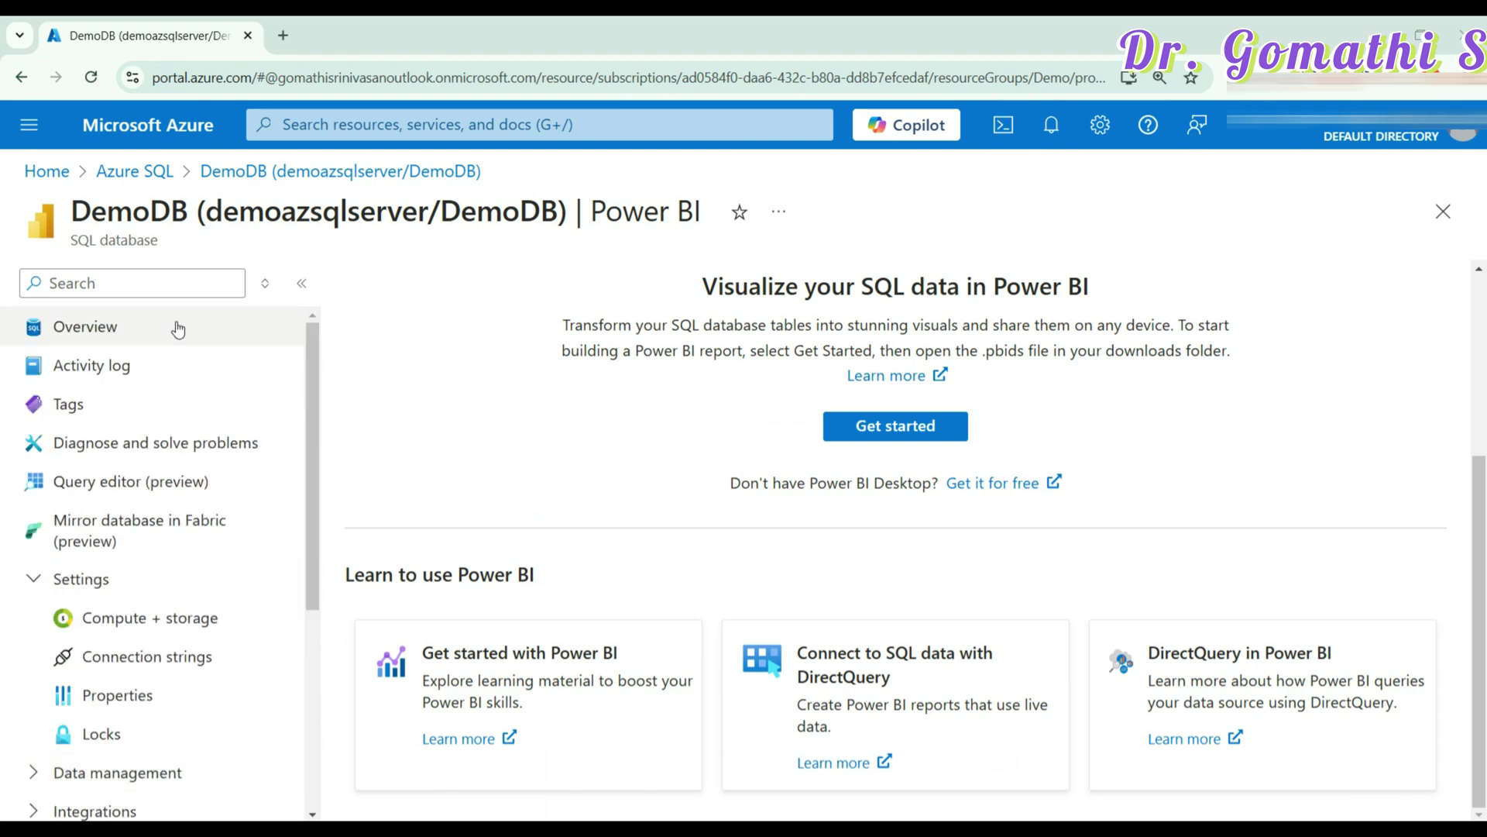
{"action": "left_click", "coordinate": [175, 326]}
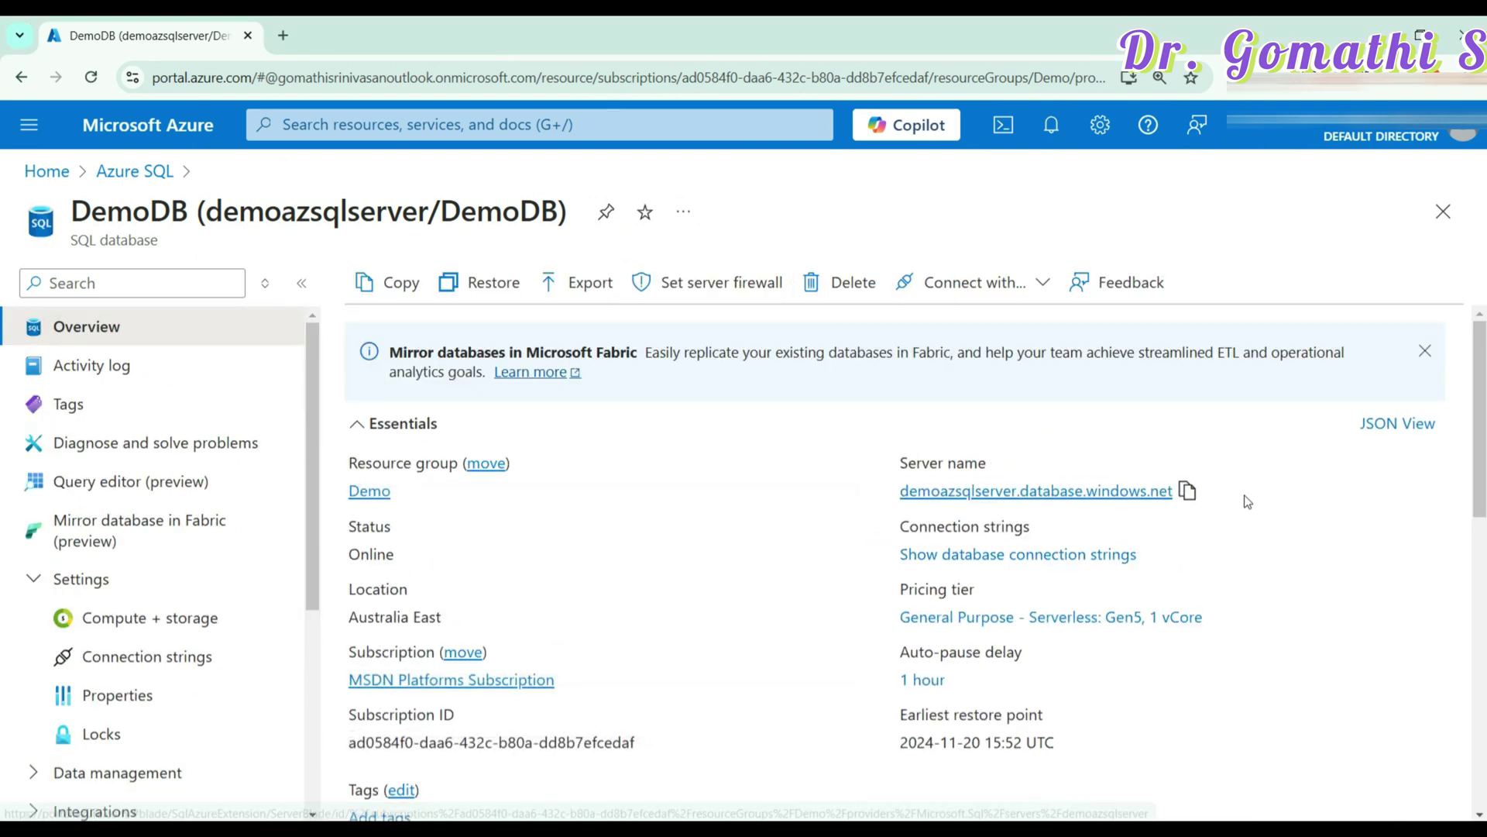
{"action": "left_click", "coordinate": [1188, 491]}
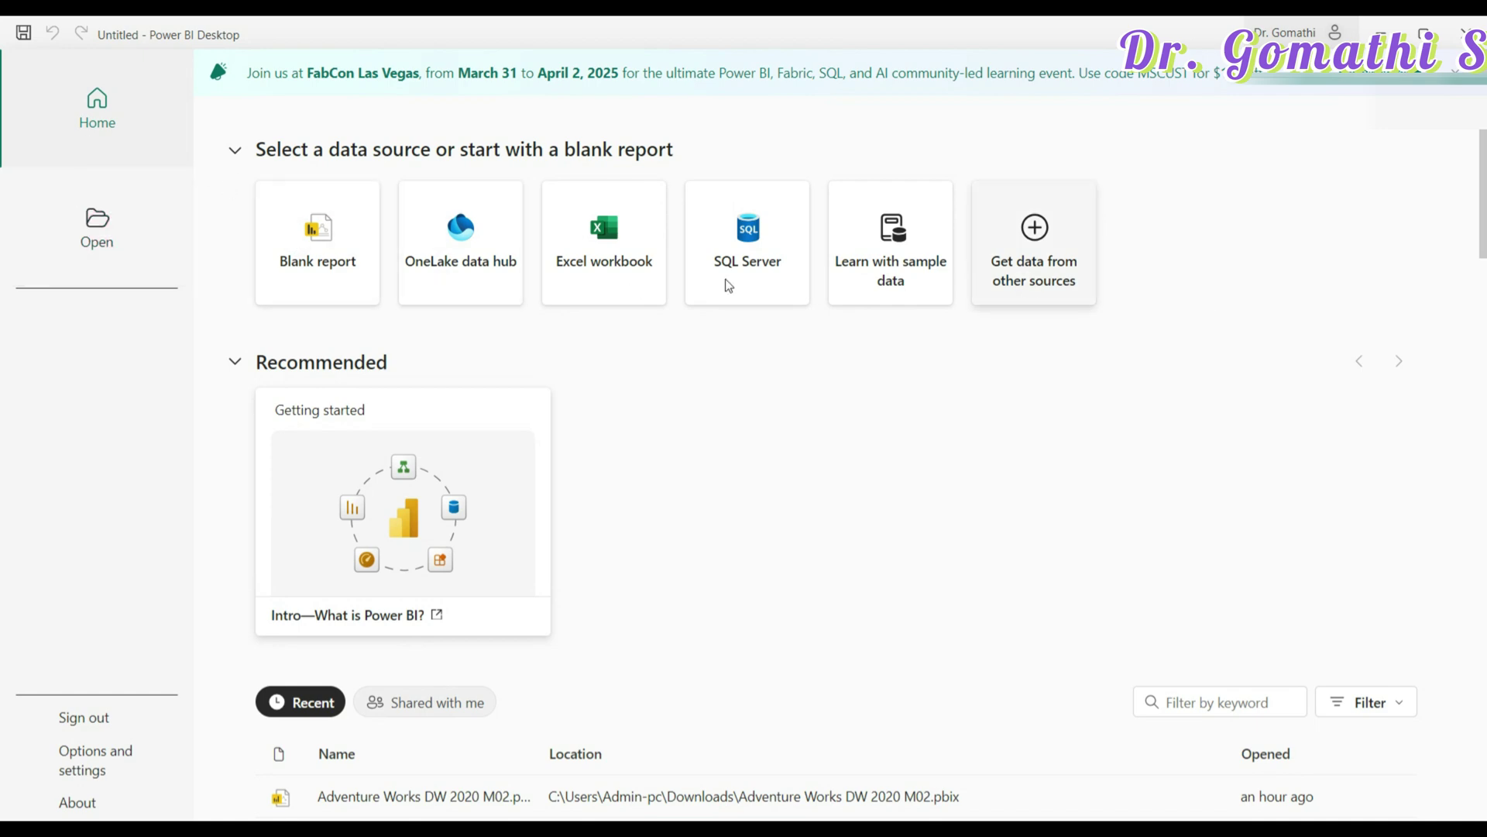
Switch to Power BI Desktop, start a blank report and choose Azure SQL database as the data source to connect to
{"action": "left_click", "coordinate": [283, 236]}
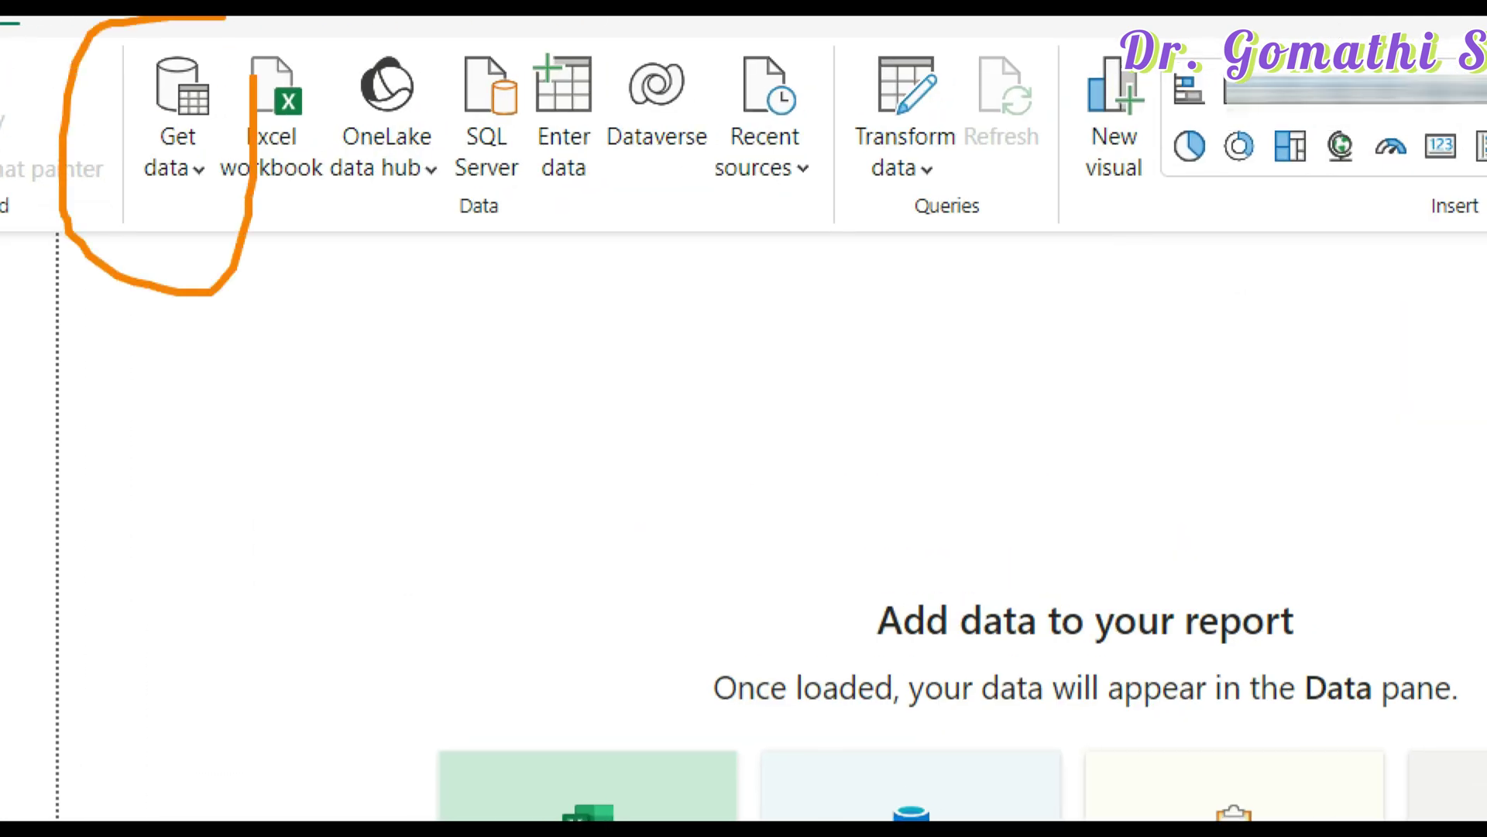
{"action": "left_click", "coordinate": [186, 166]}
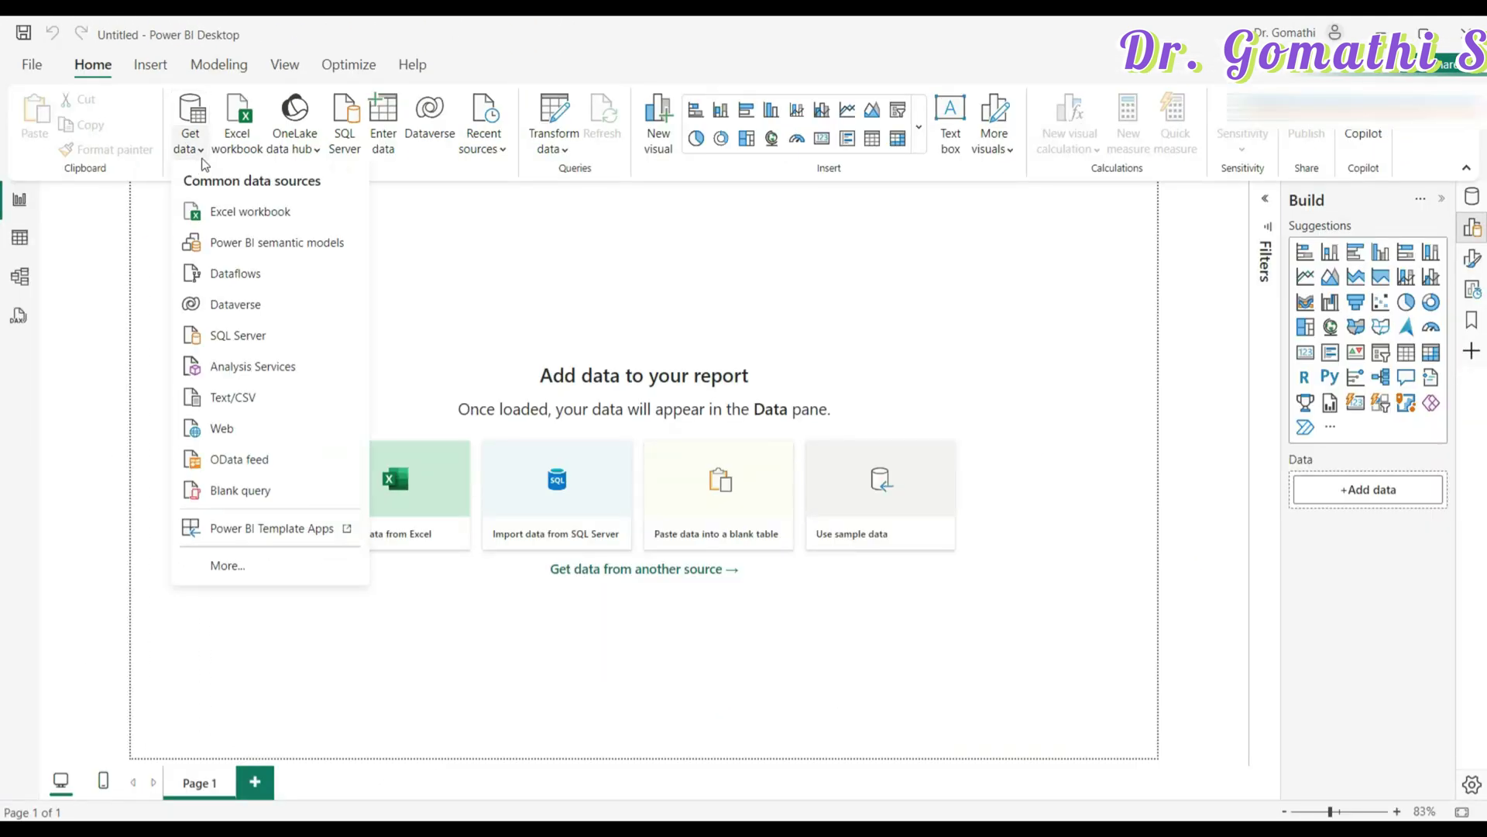
{"action": "left_click", "coordinate": [261, 569]}
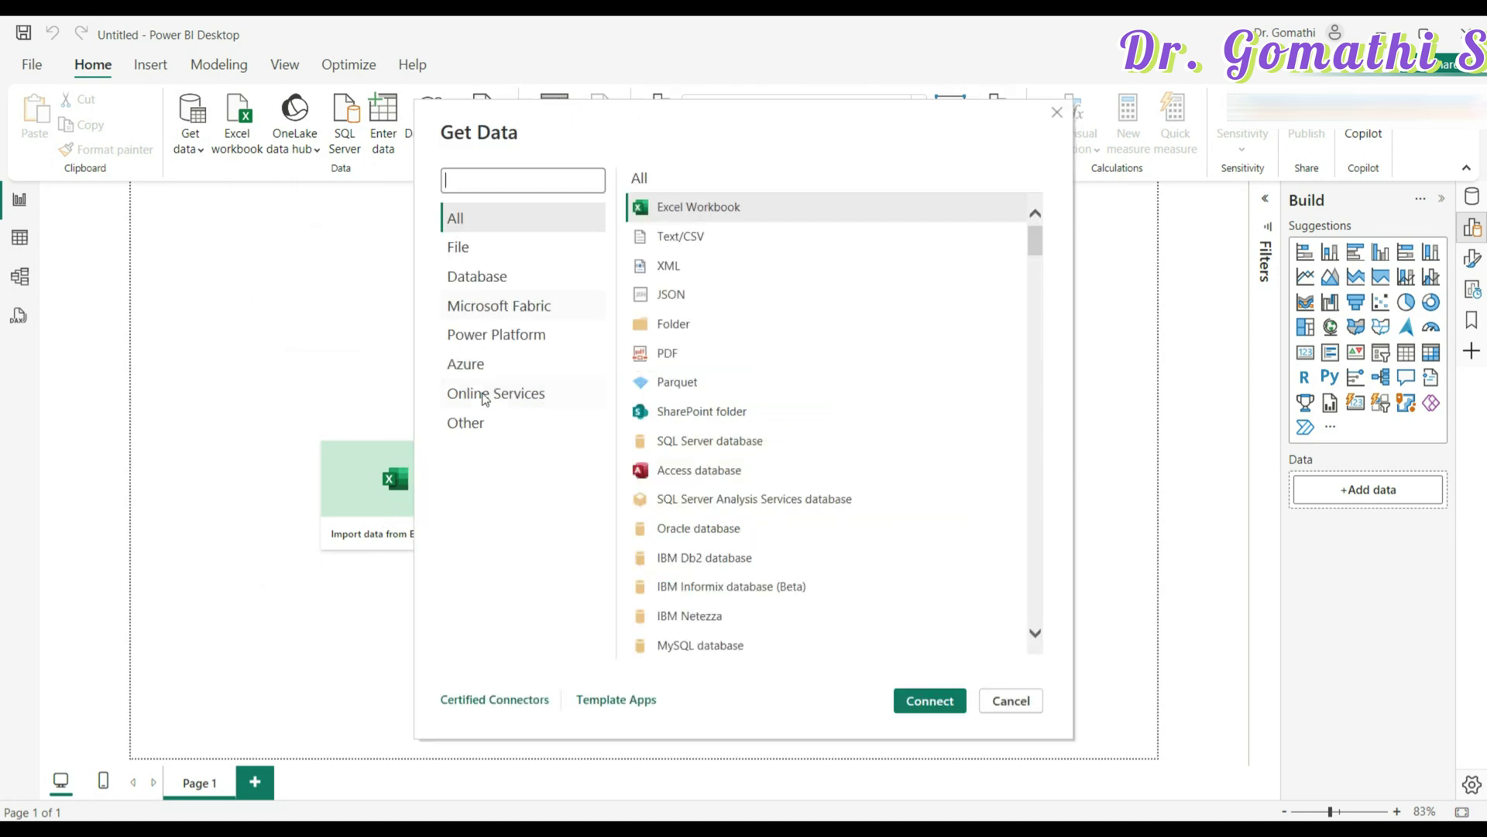
{"action": "left_click", "coordinate": [476, 367]}
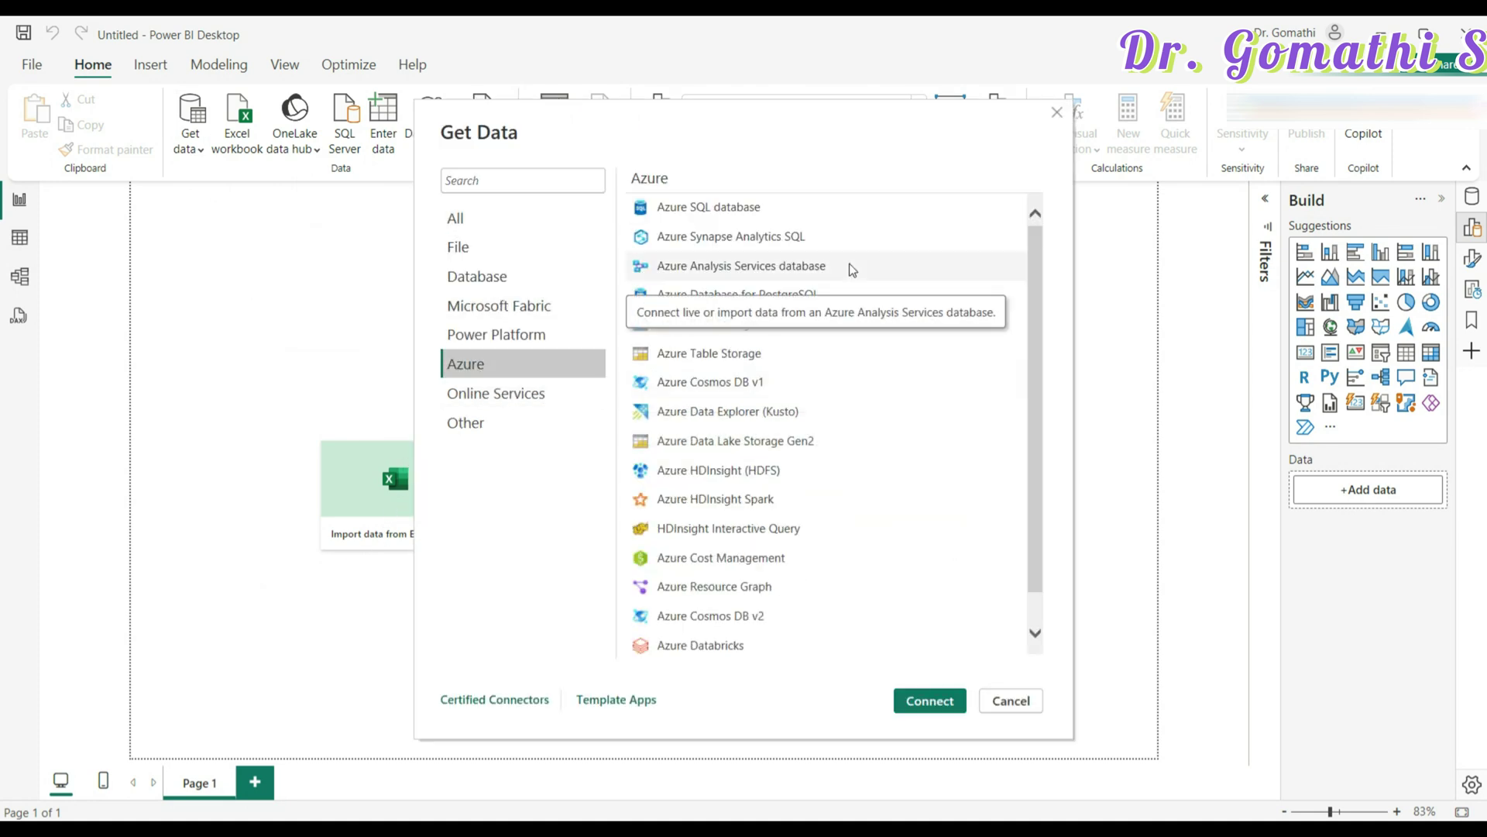
{"action": "left_click_drag", "start_coordinate": [482, 479], "coordinate": [404, 456]}
{"action": "mouse_move", "coordinate": [1338, 81]}
{"action": "left_mouse_down"}
{"action": "mouse_move", "coordinate": [662, 170]}
{"action": "mouse_move", "coordinate": [1123, 109]}
{"action": "mouse_move", "coordinate": [860, 62]}
{"action": "left_mouse_up"}
{"action": "left_click", "coordinate": [756, 203]}
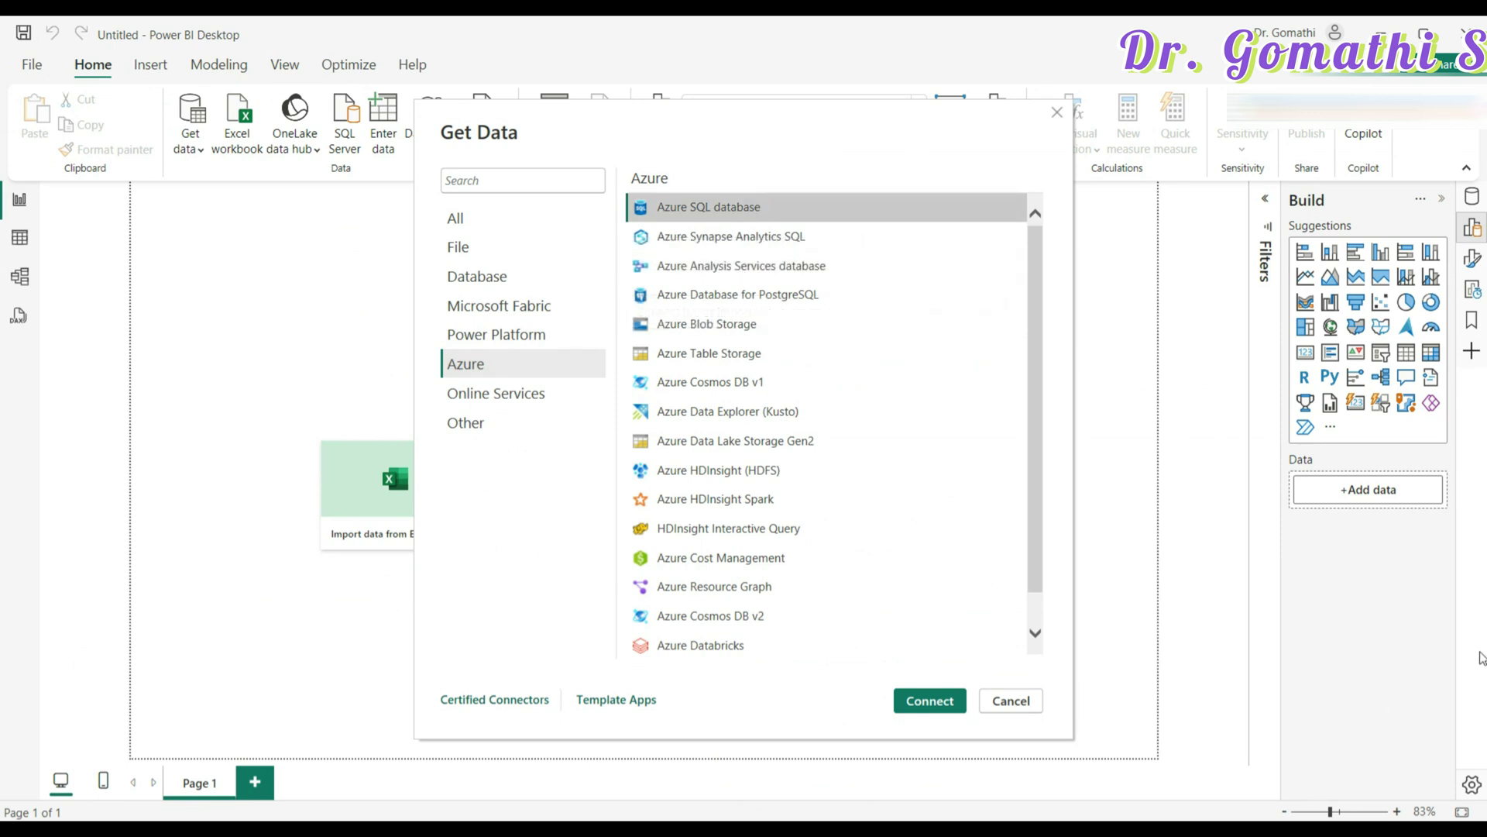
{"action": "left_click", "coordinate": [933, 708]}
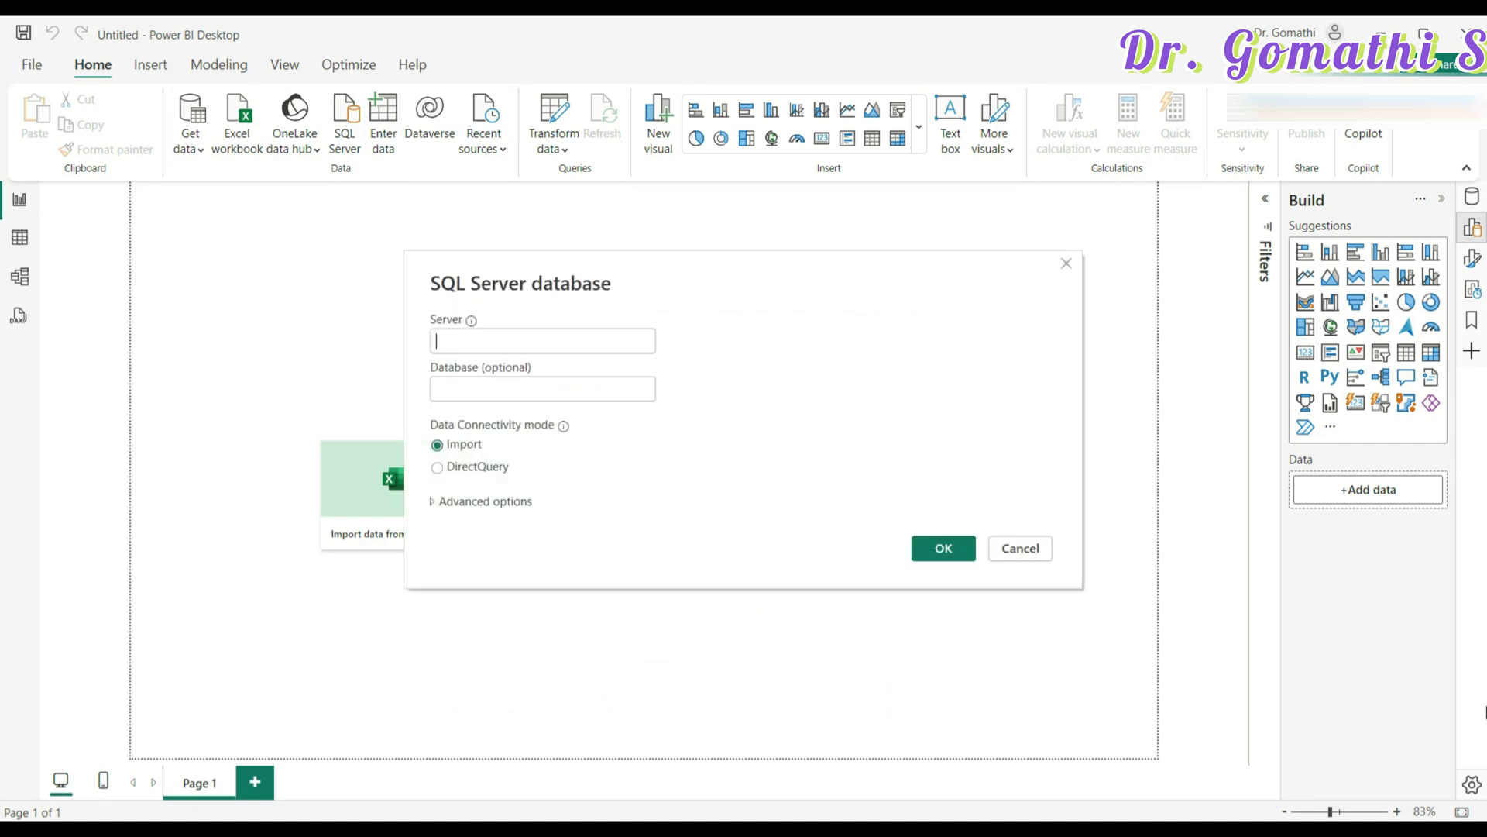
Connect to the server demoazsqlserver.database.windows.net using Import mode
{"action": "left_click", "coordinate": [502, 340]}
{"action": "key", "text": "ctrl+v"}
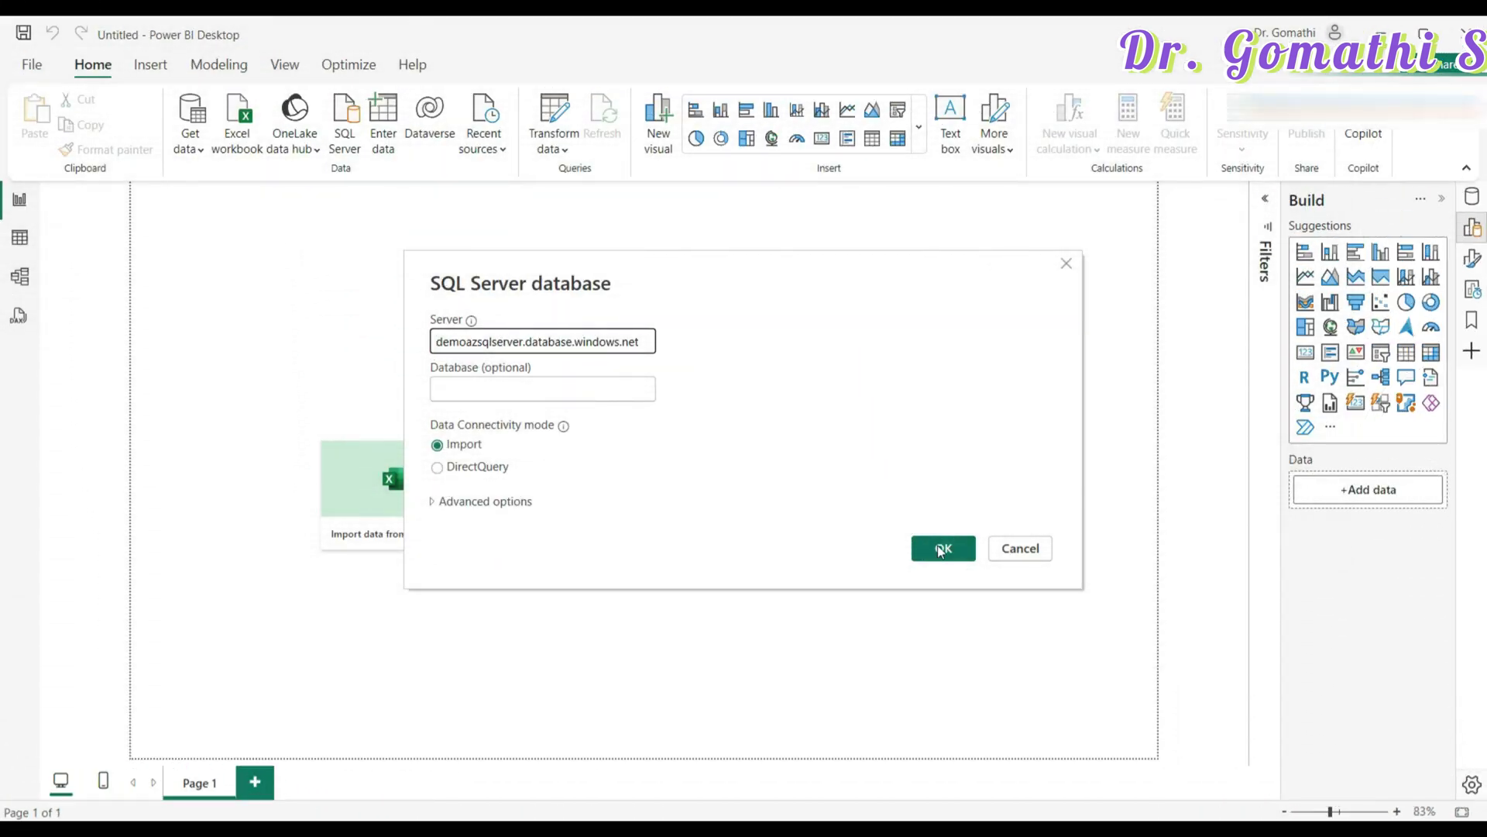
{"action": "left_click", "coordinate": [940, 549]}
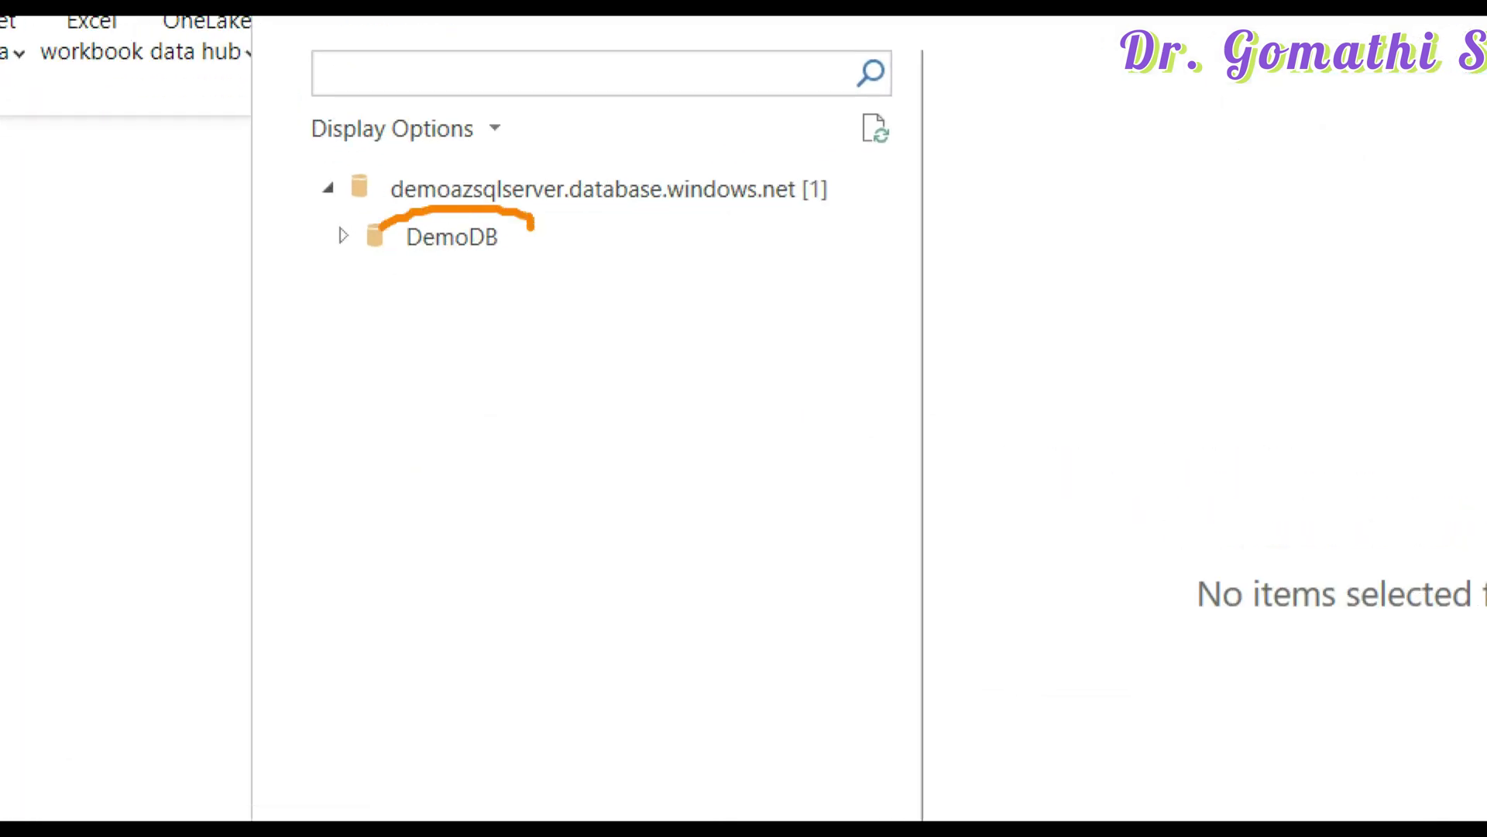
Select the Course, Credit, Person and Student tables of DemoDB and load them into the report
{"action": "left_click", "coordinate": [352, 237]}
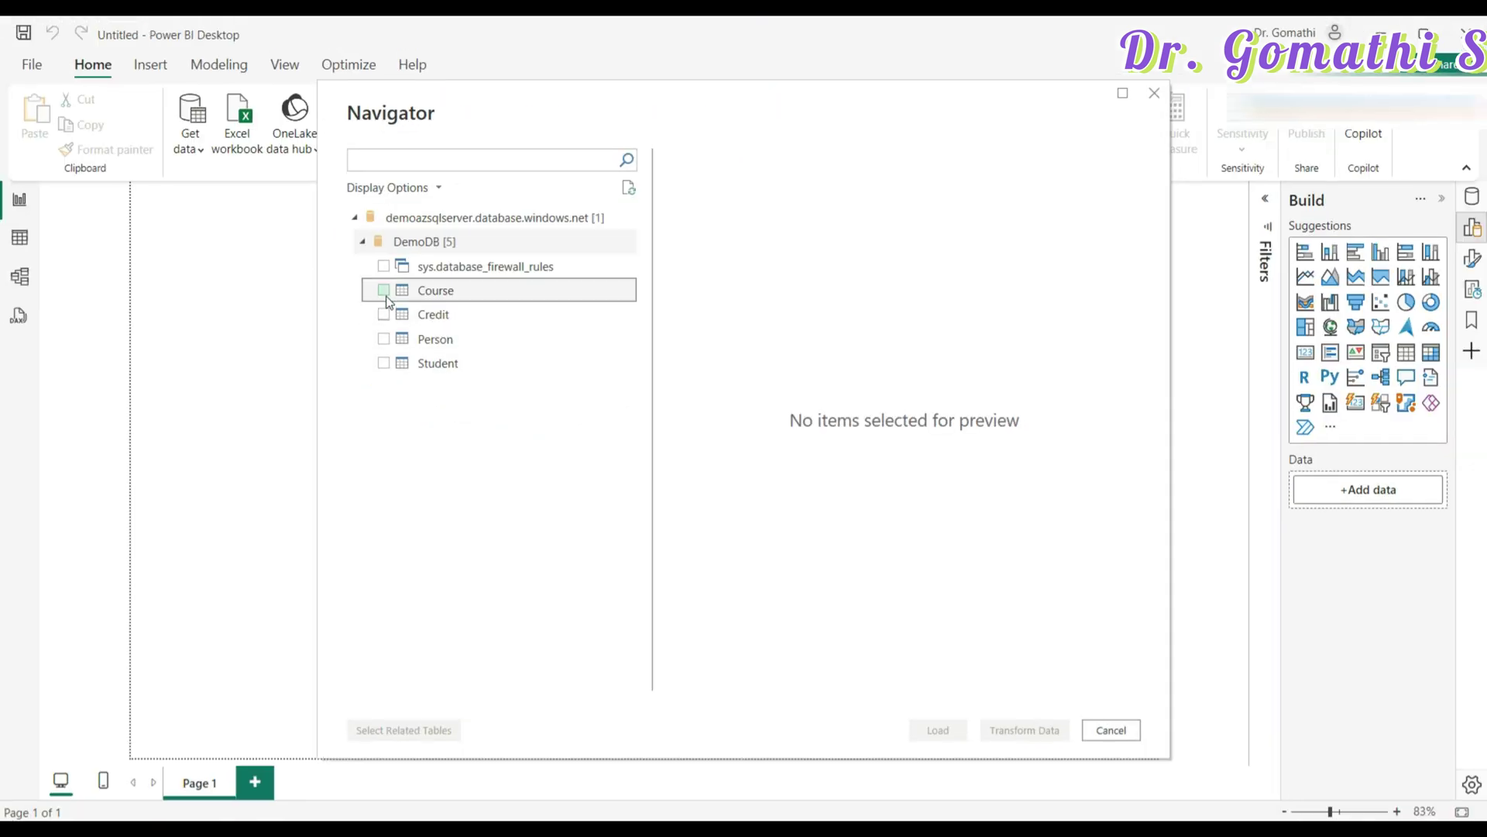
{"action": "left_click", "coordinate": [384, 291]}
{"action": "left_click", "coordinate": [384, 315]}
{"action": "left_click", "coordinate": [384, 338]}
{"action": "left_click", "coordinate": [384, 362]}
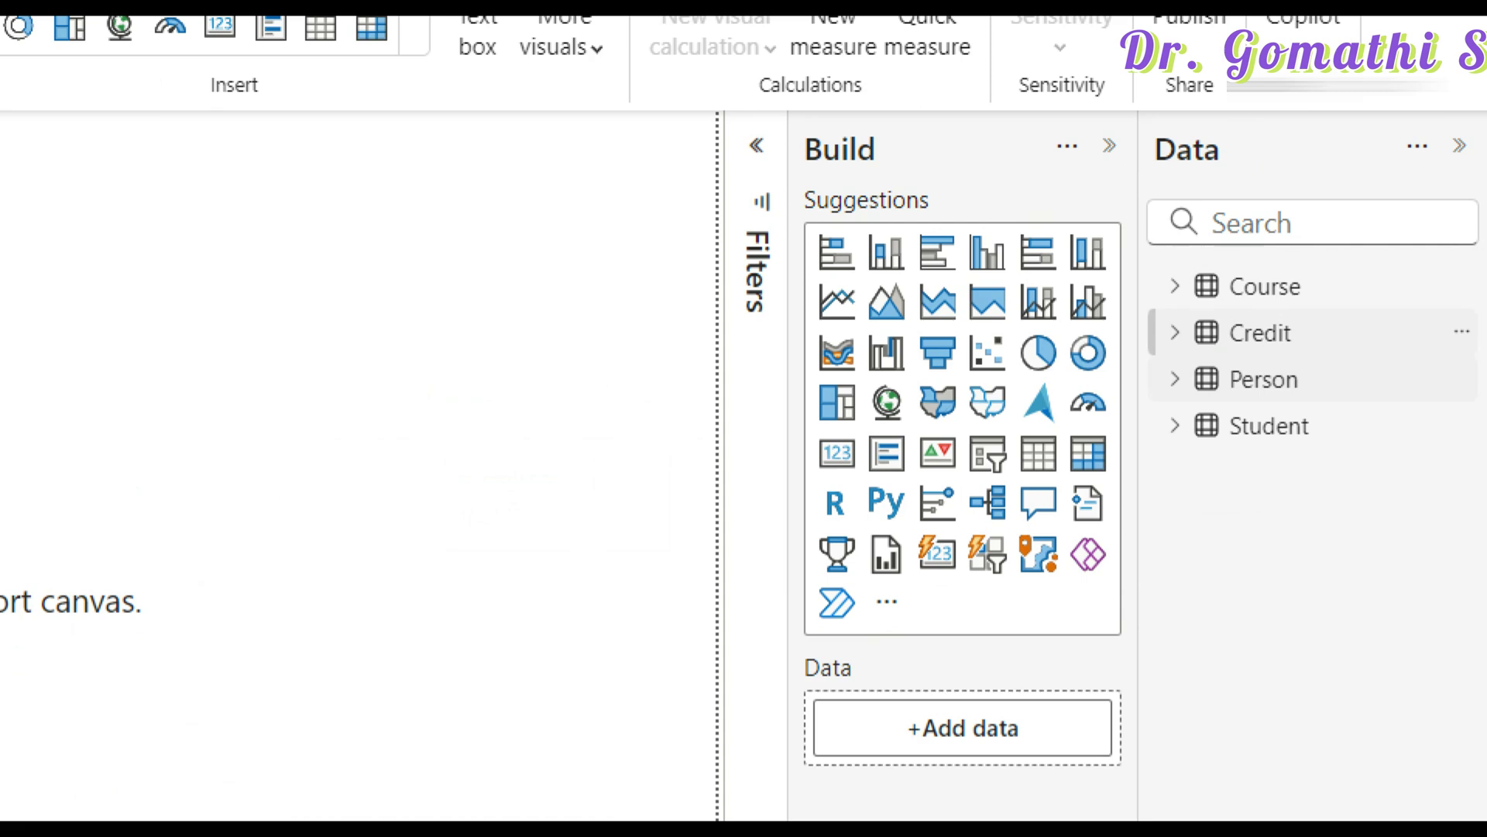
List the fields of the loaded Course, Credit, Person and Student tables
{"action": "left_click", "coordinate": [1177, 285]}
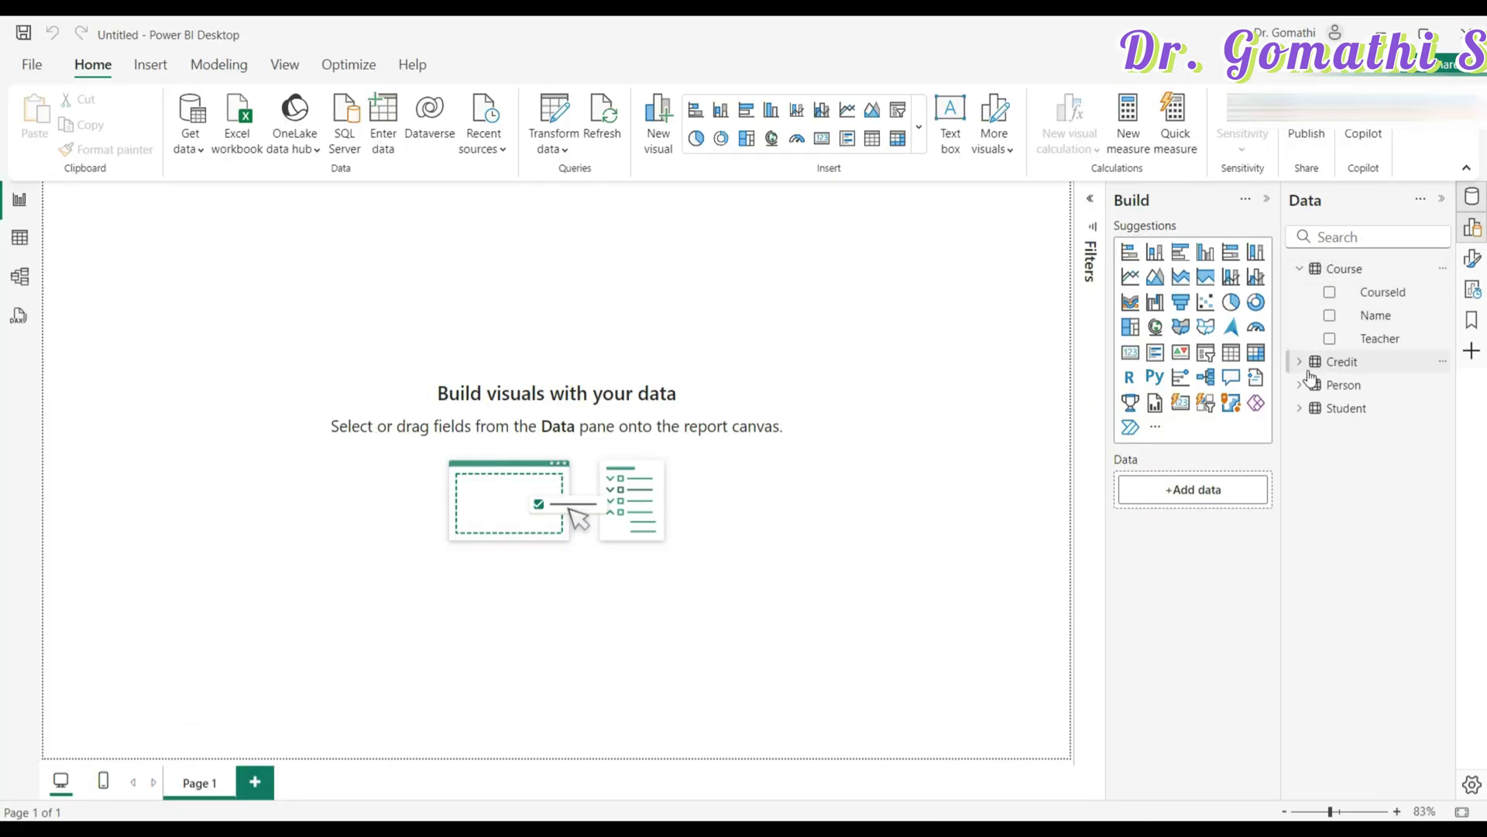
{"action": "left_click", "coordinate": [1308, 370]}
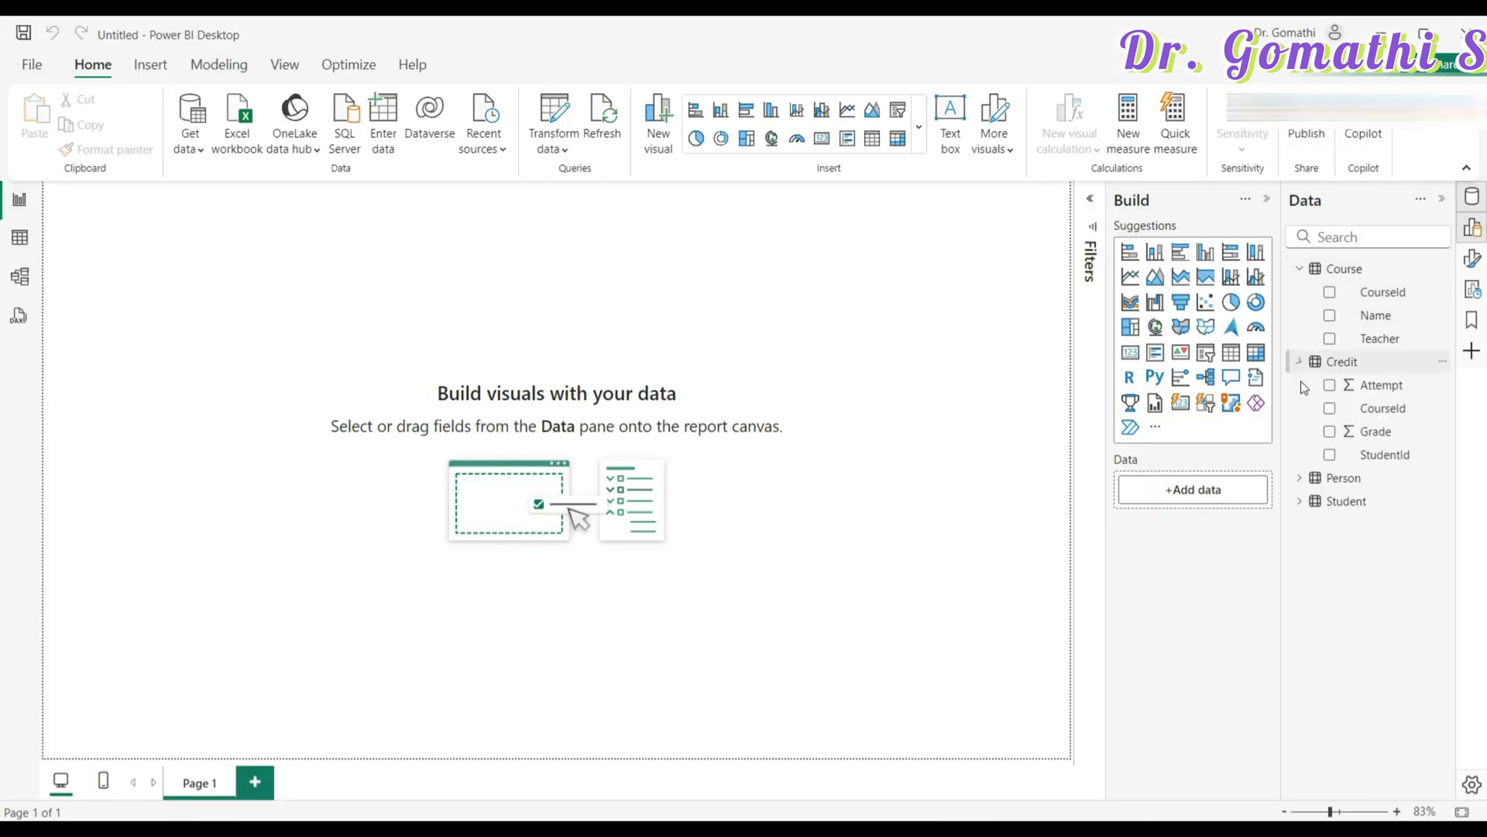
{"action": "left_click", "coordinate": [1308, 480]}
{"action": "left_click", "coordinate": [1304, 619]}
Rearrange the Credit, Student and Person tables in the model diagram so all relationships are in view, and return to the report
{"action": "left_click", "coordinate": [29, 313]}
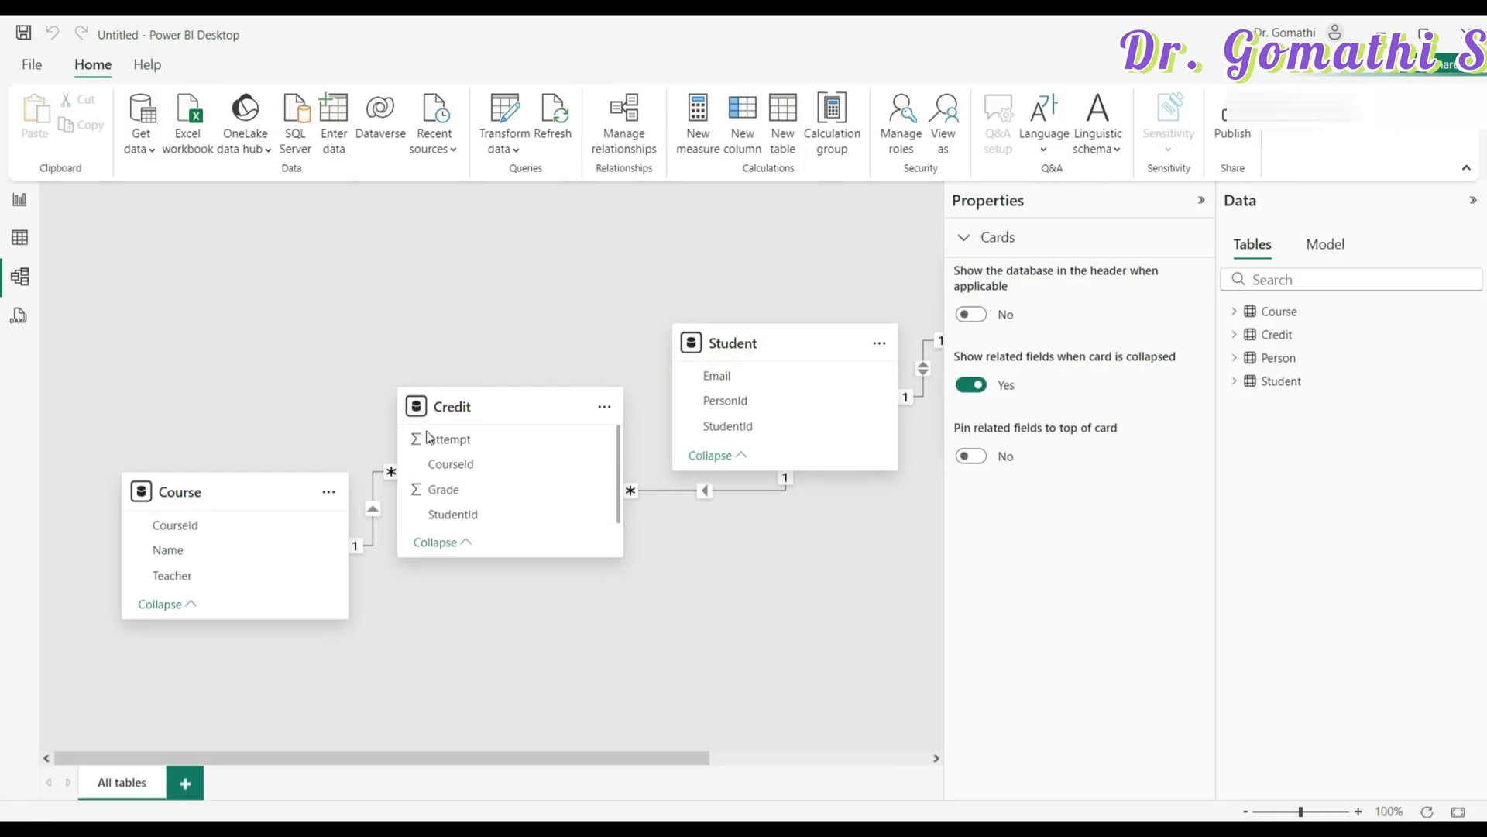
{"action": "left_click_drag", "start_coordinate": [455, 407], "coordinate": [344, 273]}
{"action": "left_click_drag", "start_coordinate": [717, 431], "coordinate": [512, 593]}
{"action": "left_click_drag", "start_coordinate": [508, 755], "coordinate": [645, 755]}
{"action": "left_click_drag", "start_coordinate": [821, 273], "coordinate": [741, 267]}
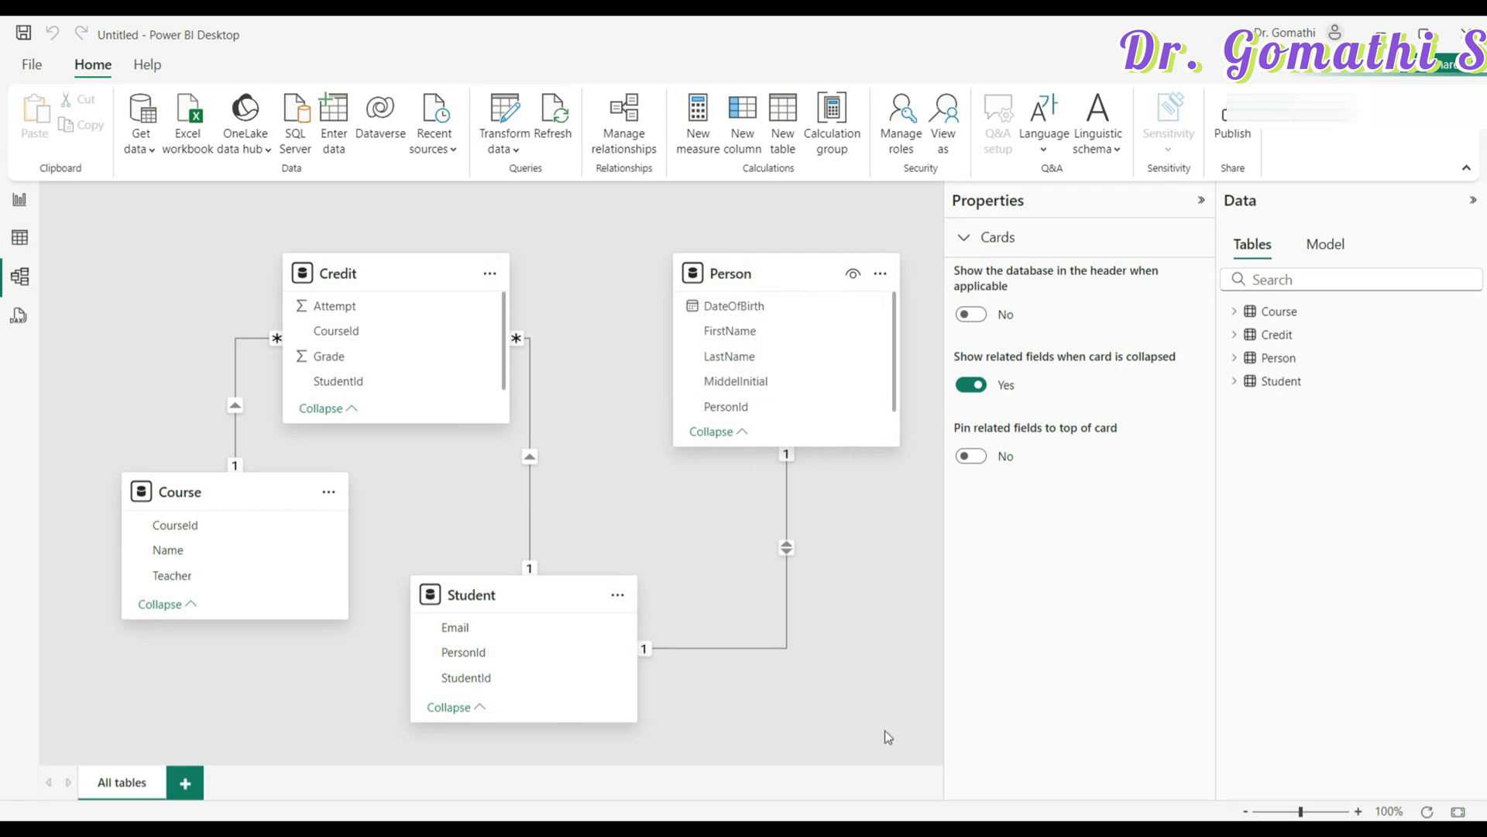
{"action": "left_click", "coordinate": [20, 199]}
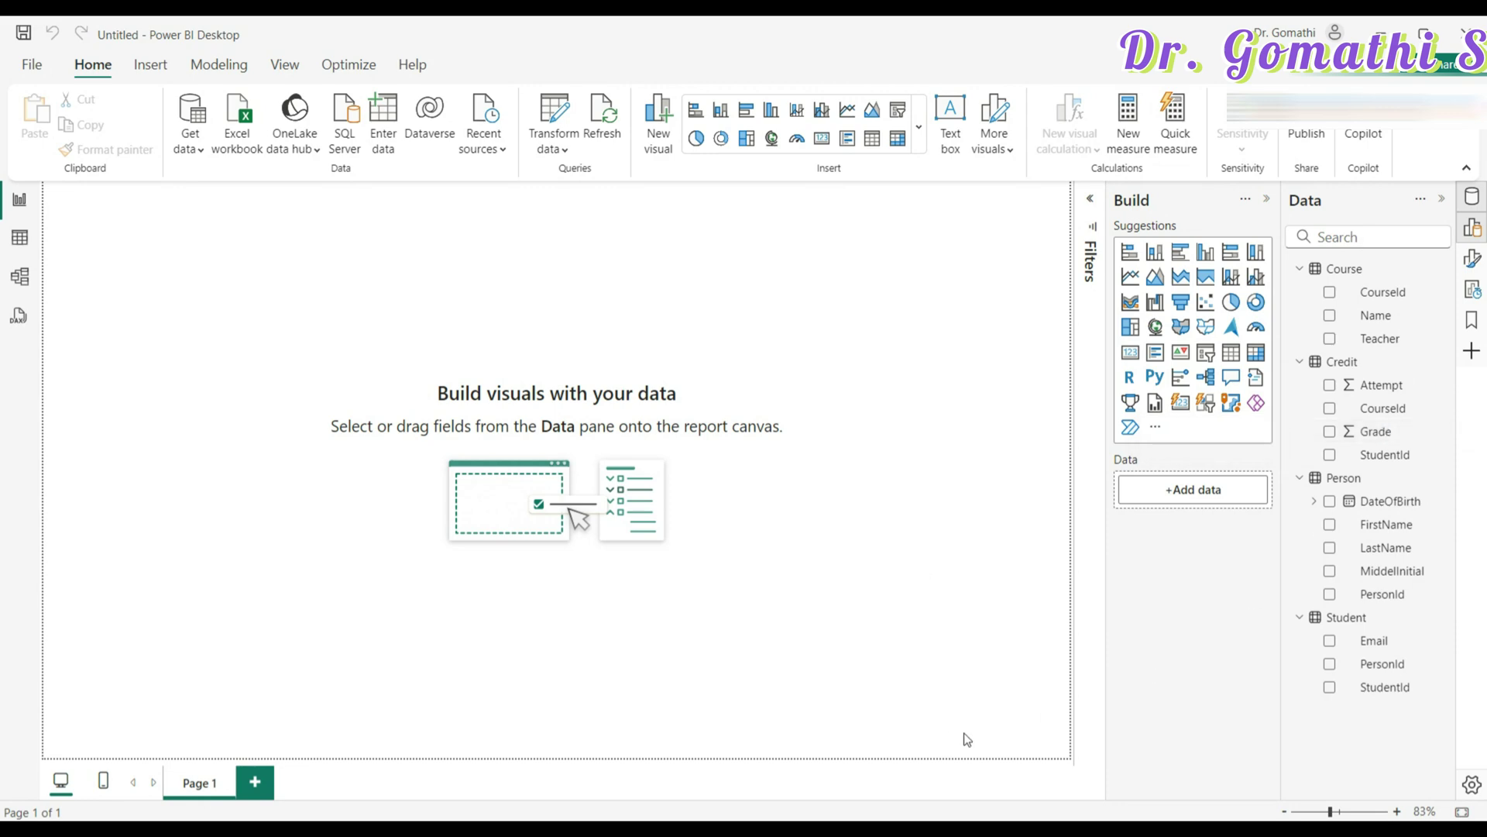
Switch to the browser window with the channel's YouTube playlists
{"action": "left_click", "coordinate": [551, 815]}
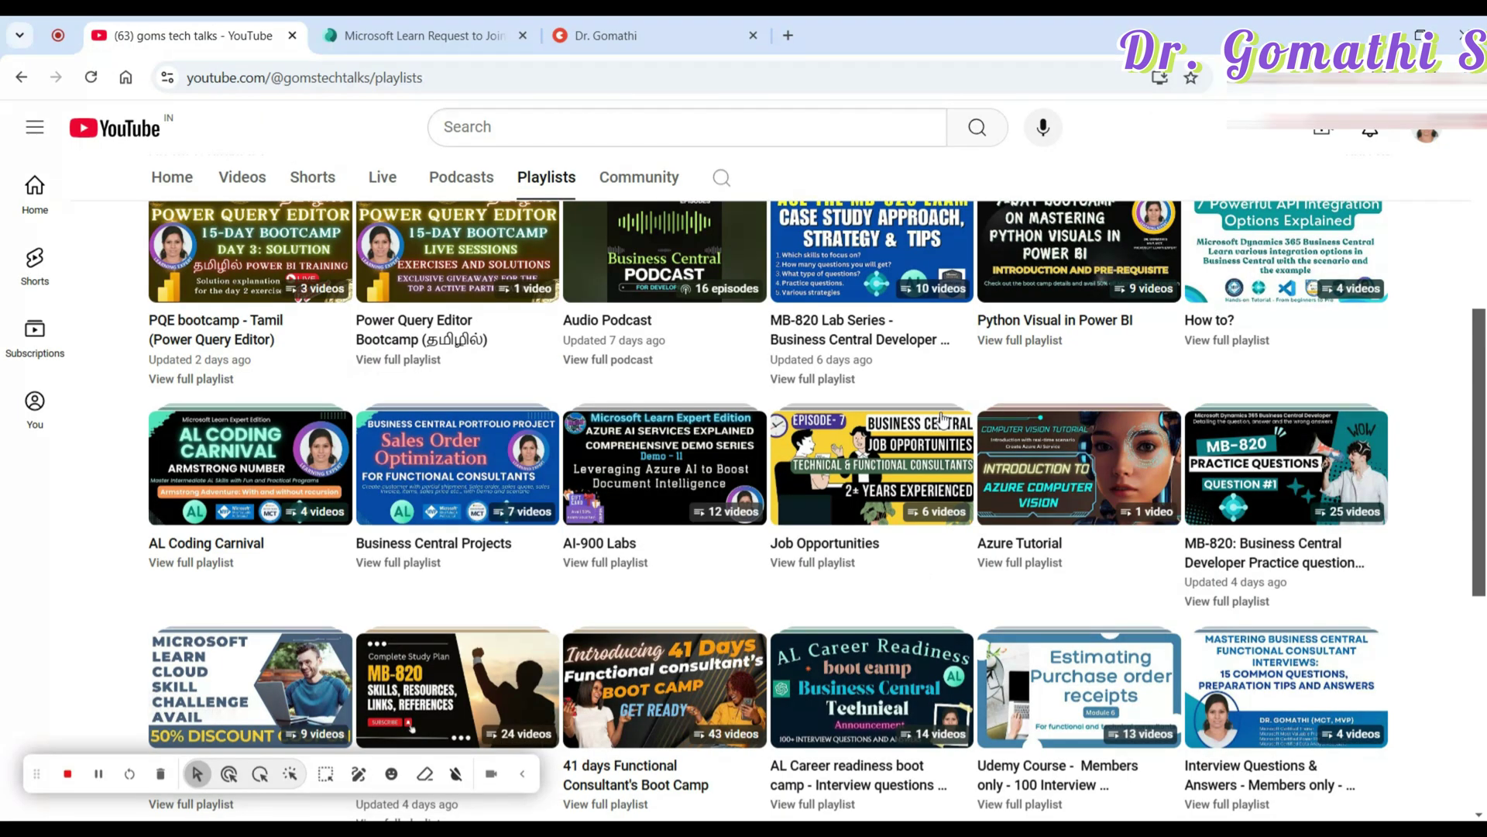
Review the Microsoft Learn form for requesting to join a Learning Room, from its introduction to the required questions
{"action": "left_click", "coordinate": [402, 18]}
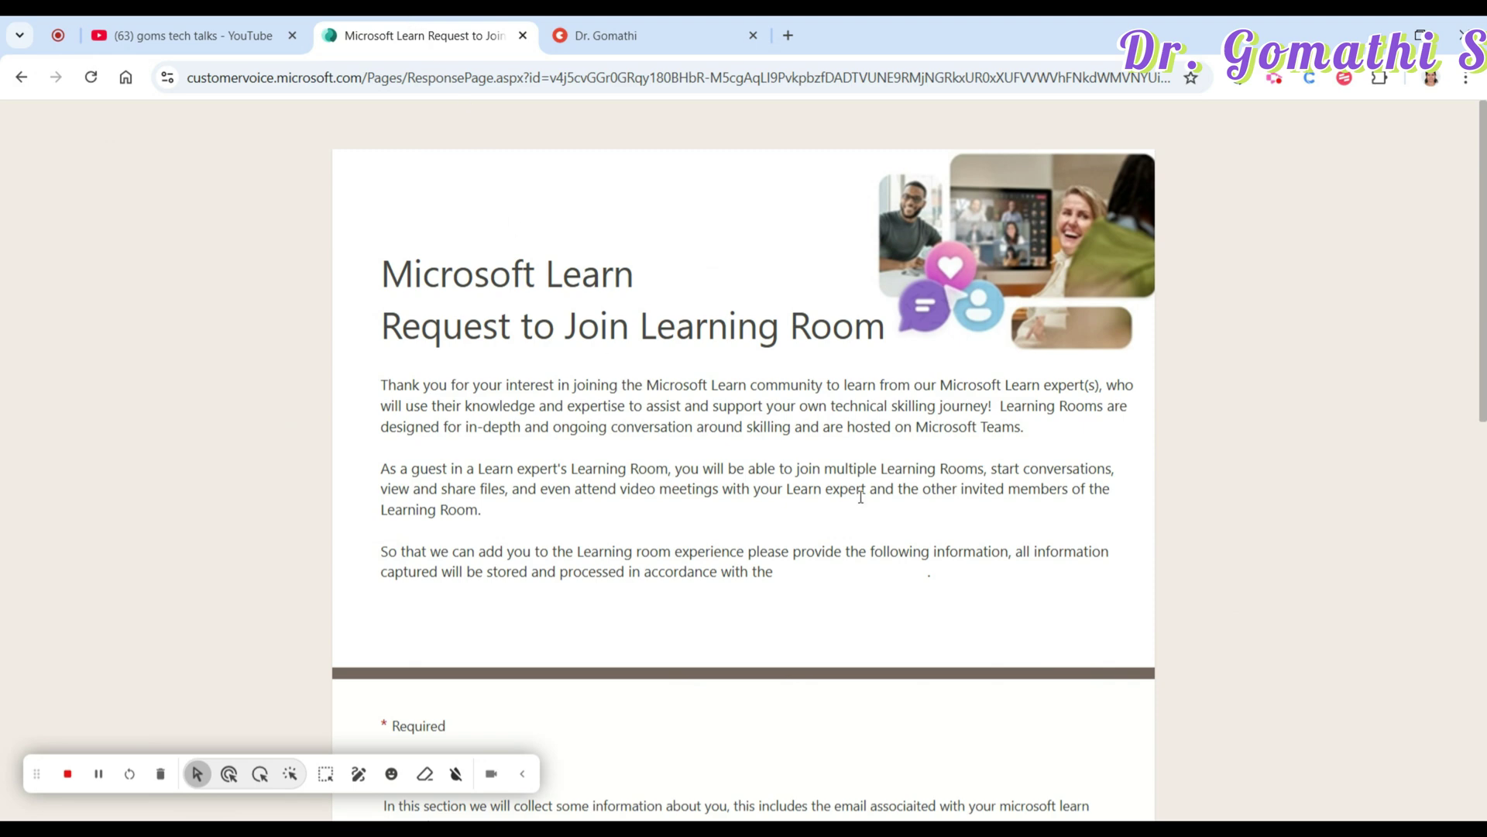
{"action": "scroll", "coordinate": [860, 497], "scroll_direction": "down", "scroll_amount": 10}
{"action": "scroll", "coordinate": [861, 496], "scroll_direction": "up", "scroll_amount": 10}
{"action": "scroll", "coordinate": [861, 497], "scroll_direction": "up", "scroll_amount": 3}
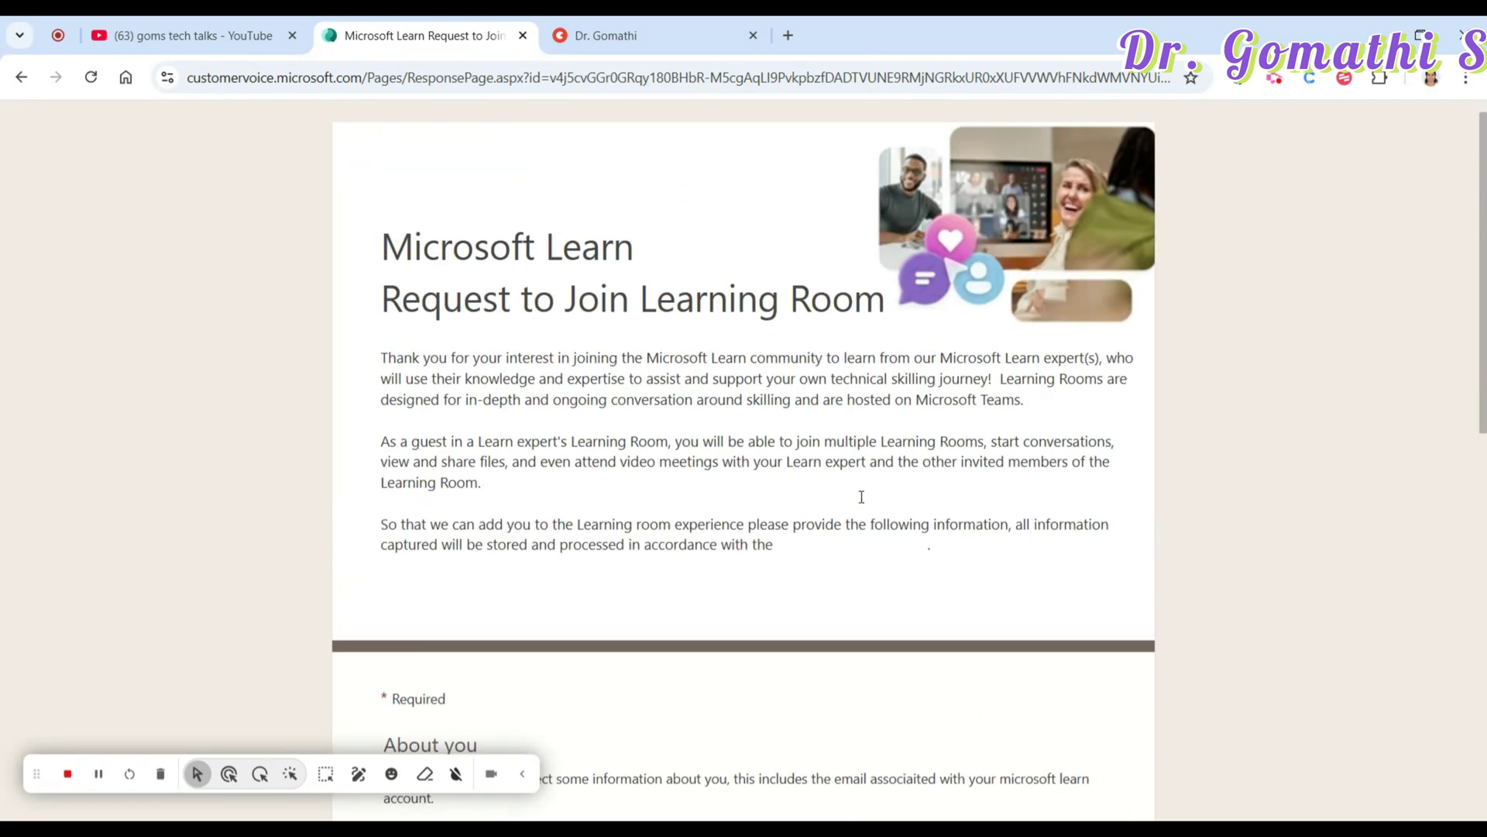
{"action": "scroll", "coordinate": [860, 498], "scroll_direction": "down", "scroll_amount": 10}
{"action": "left_click", "coordinate": [403, 81]}
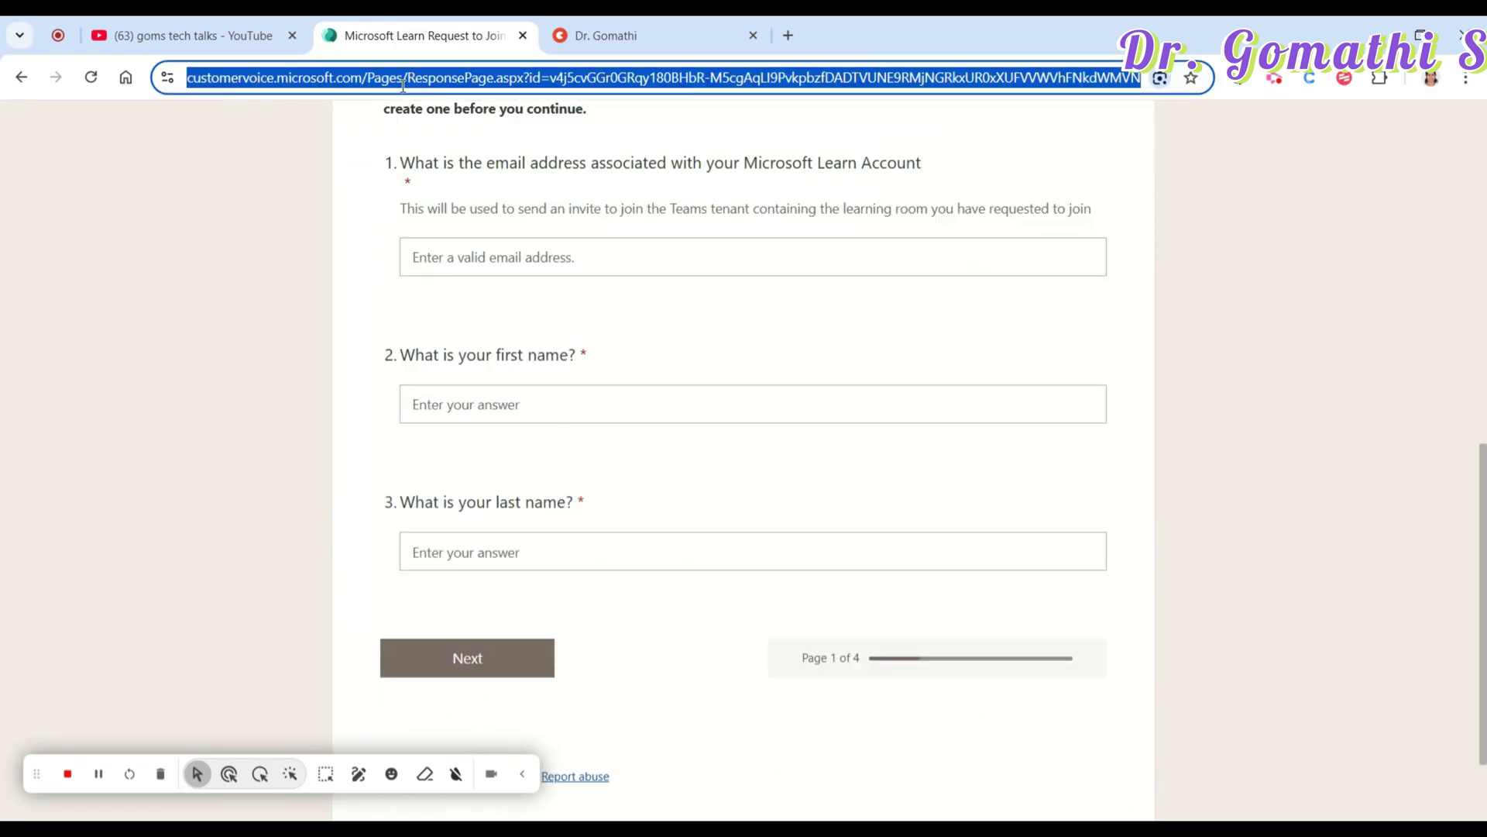
{"action": "scroll", "coordinate": [568, 465], "scroll_direction": "up", "scroll_amount": 10}
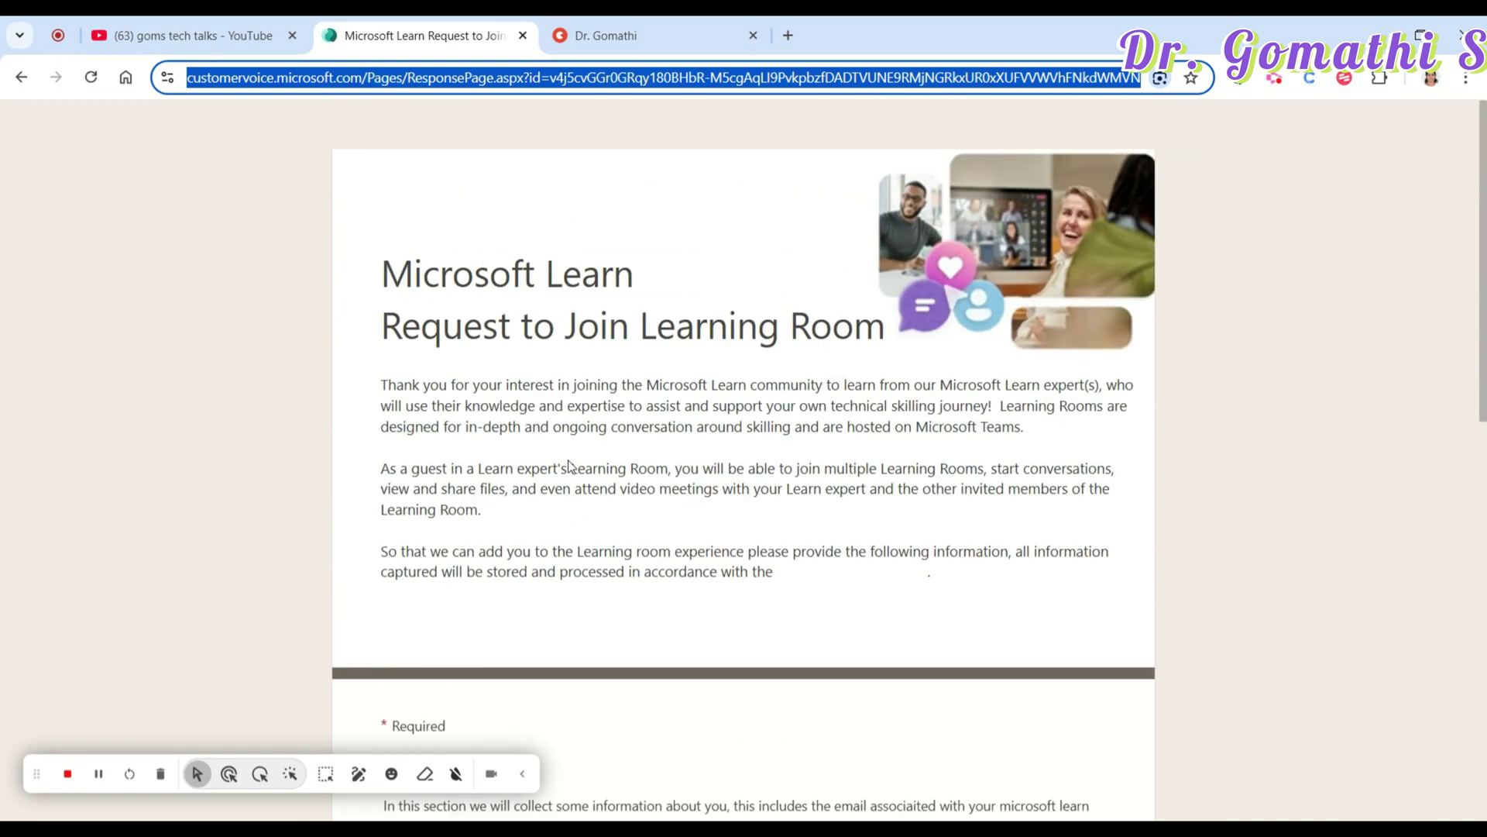
{"action": "scroll", "coordinate": [569, 465], "scroll_direction": "down", "scroll_amount": 10}
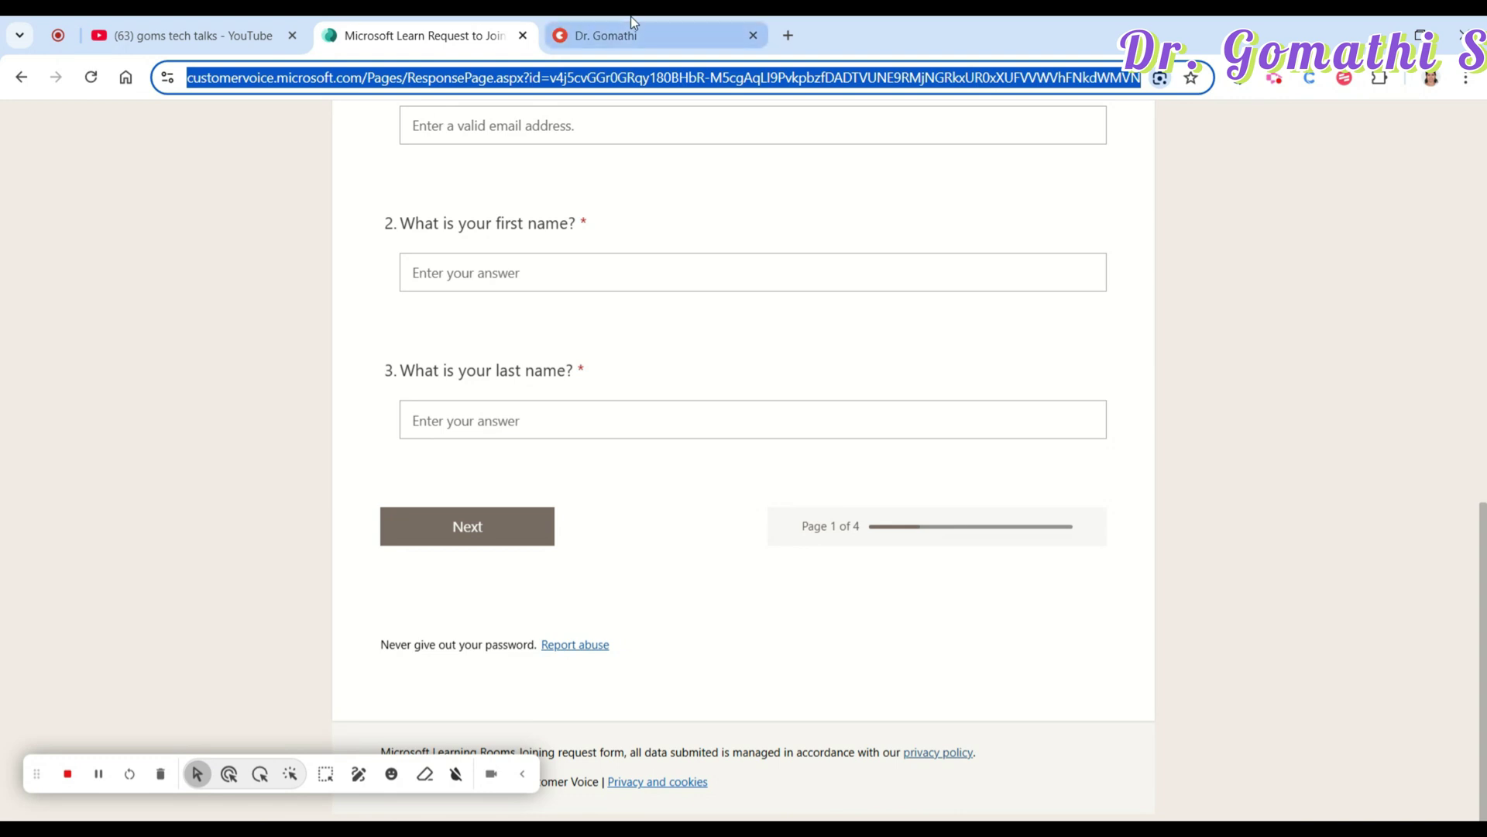
View the trainer's topmate booking page and return to the YouTube channel's playlists
{"action": "mouse_move", "coordinate": [631, 16]}
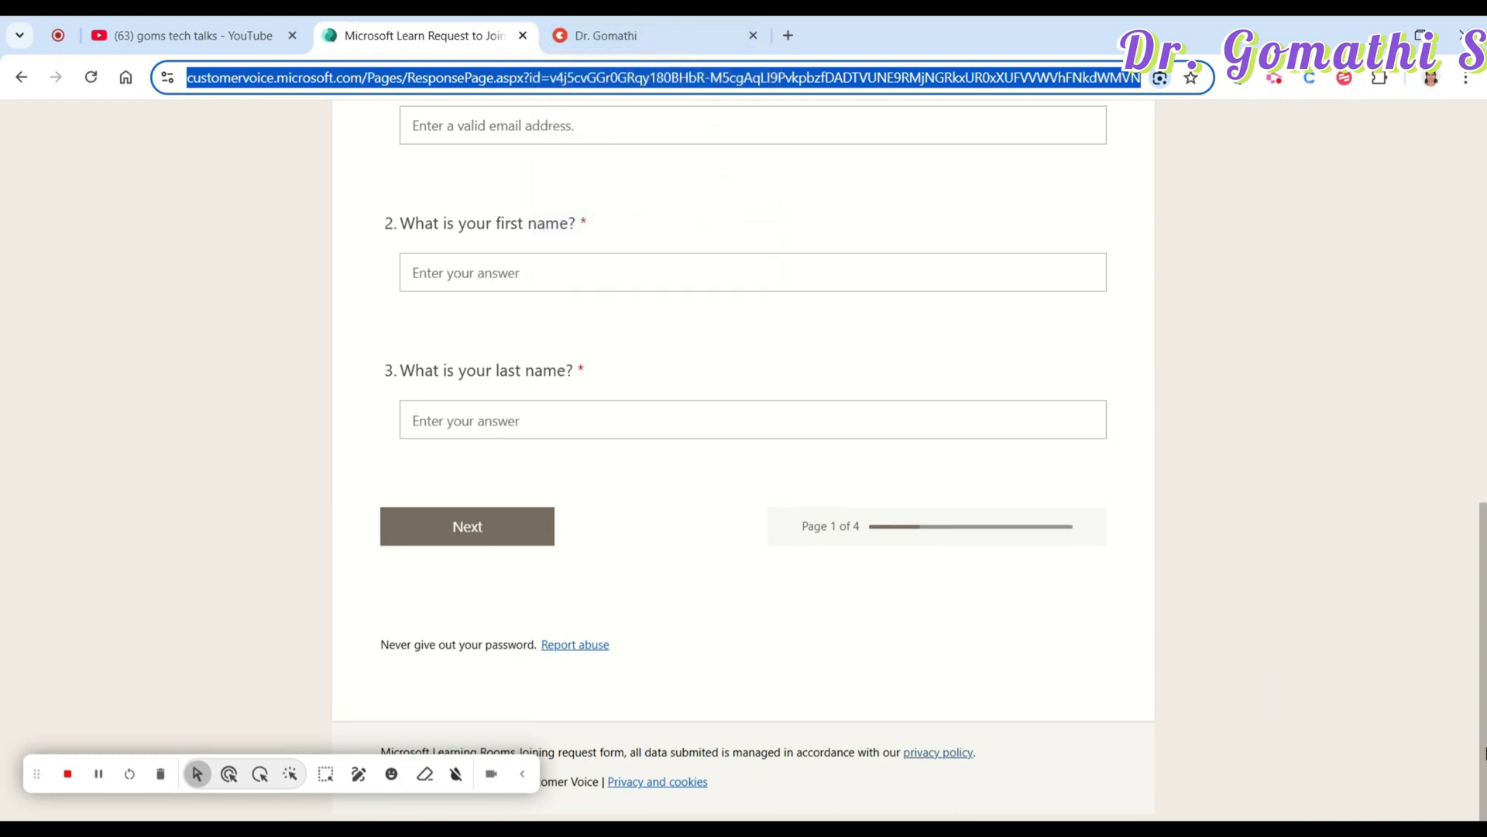
{"action": "left_click", "coordinate": [604, 35]}
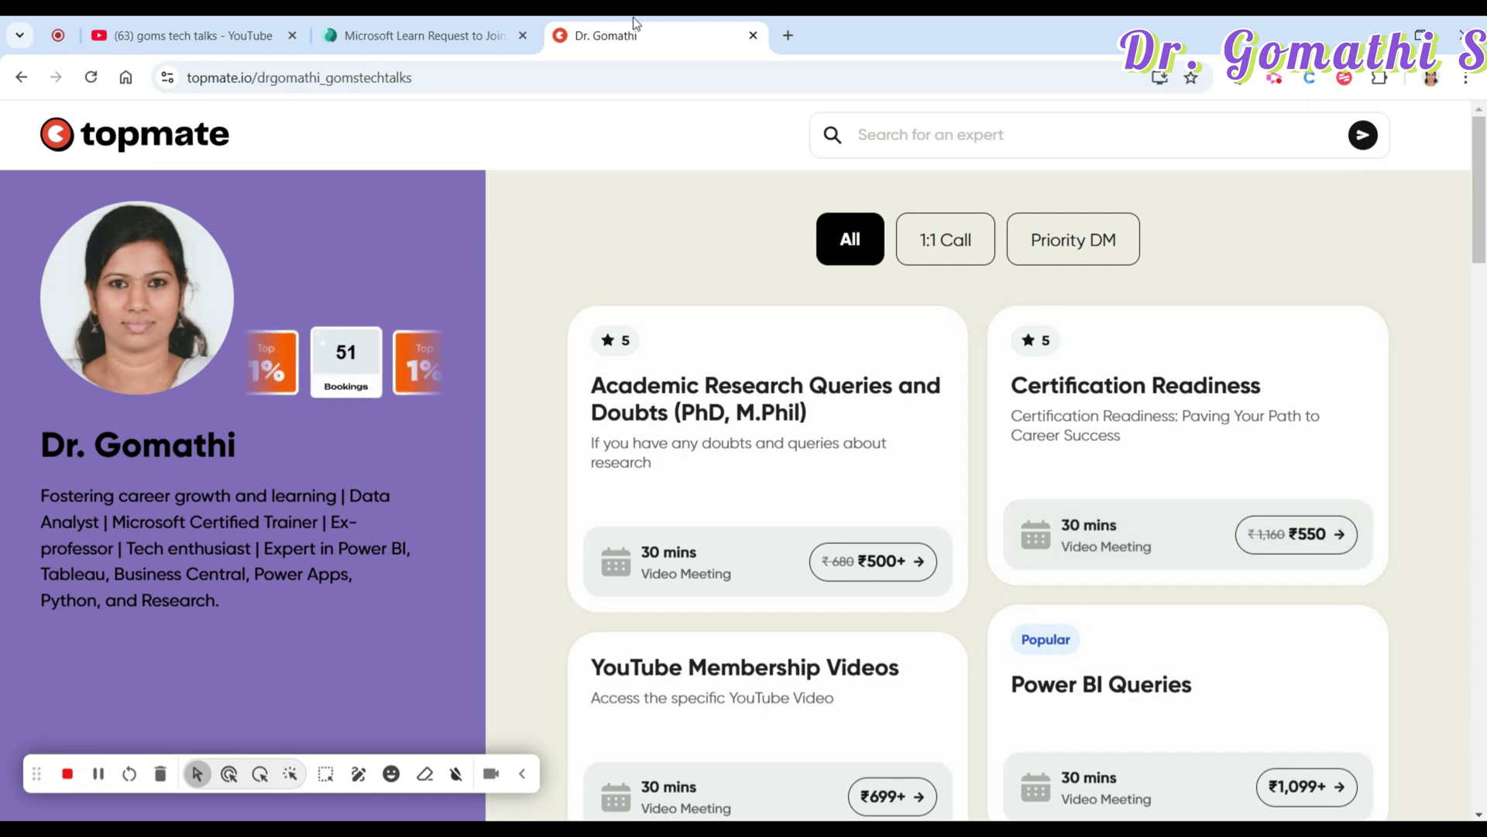
{"action": "left_click", "coordinate": [410, 32]}
{"action": "left_click", "coordinate": [217, 23]}
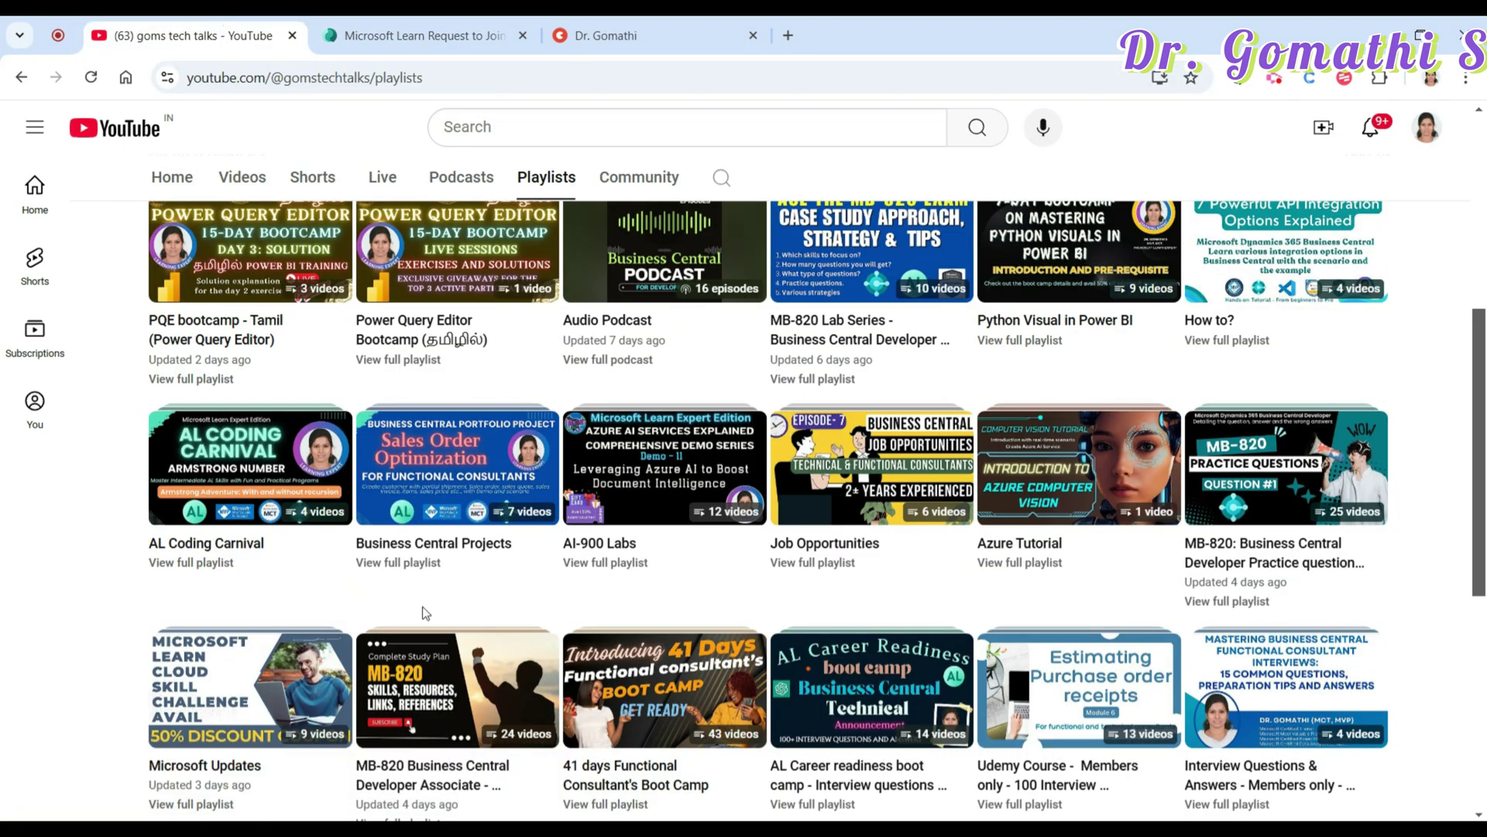